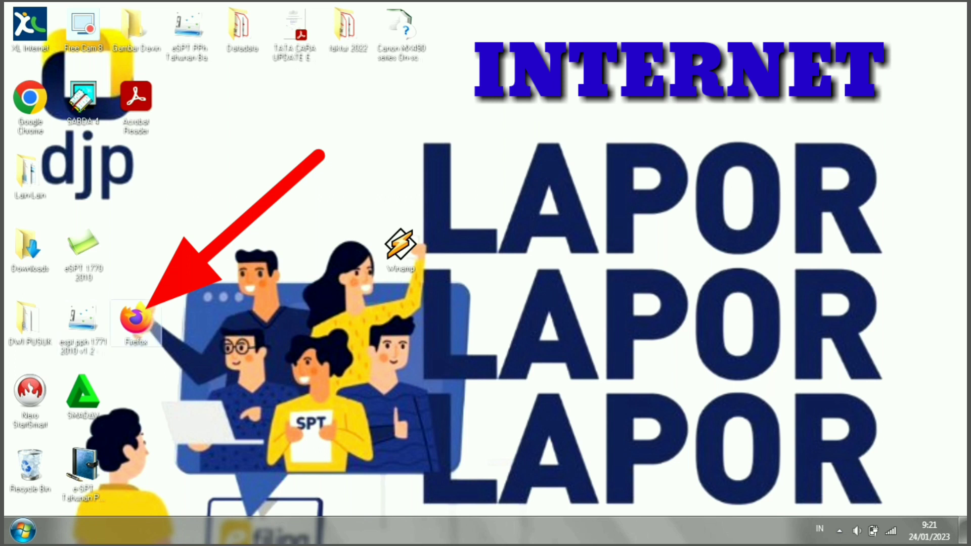
Launch Firefox and search Google for 'djp online'.
{"action": "double_click", "coordinate": [135, 324]}
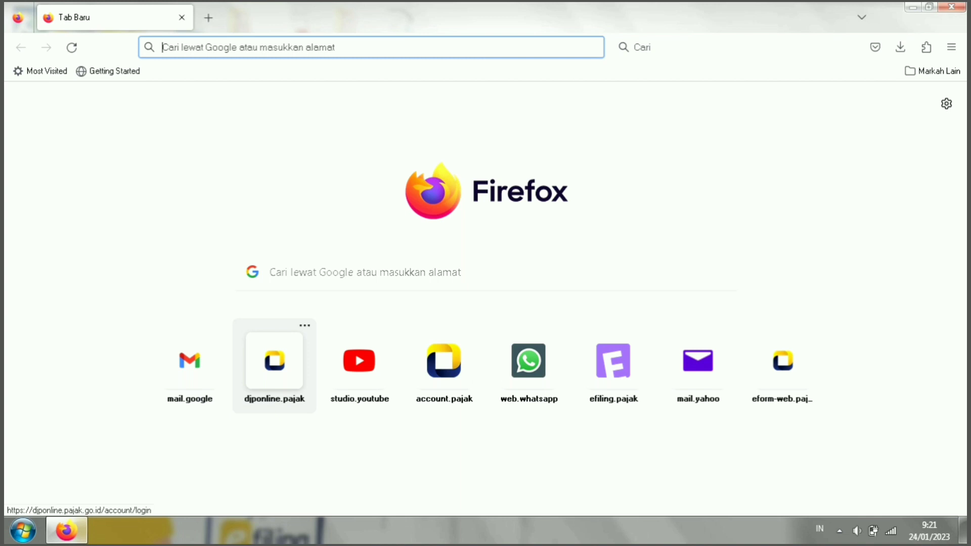
{"action": "type", "text": "djp oni"}
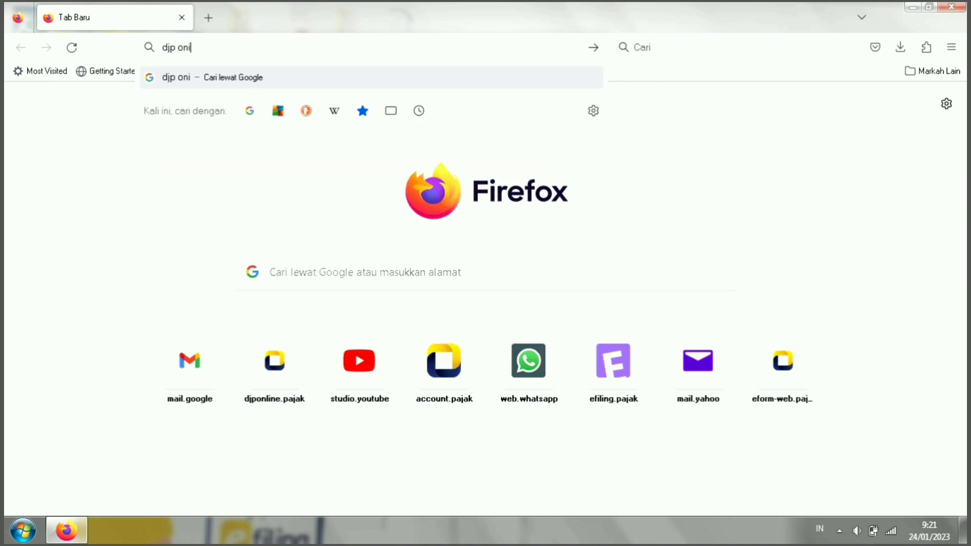
{"action": "key", "text": "BackSpace"}
{"action": "type", "text": "line"}
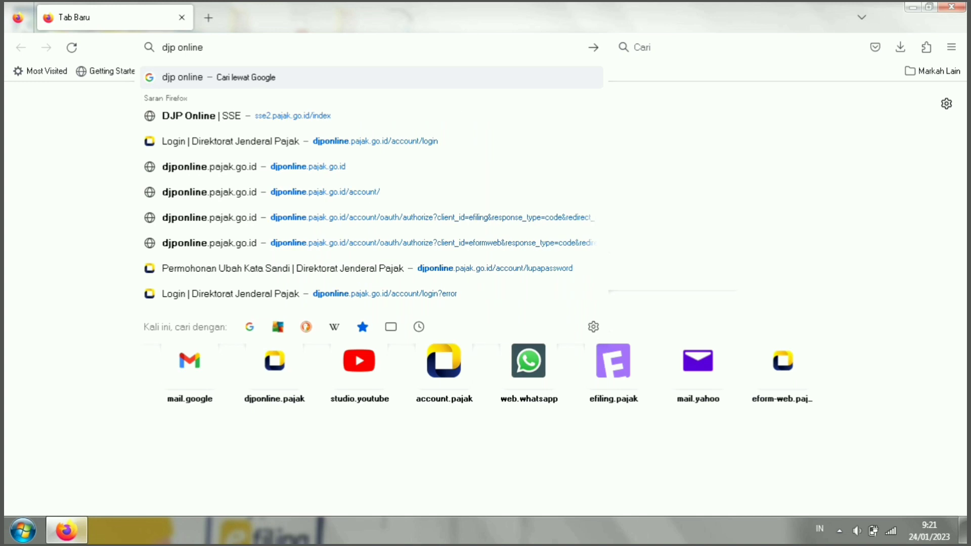
{"action": "key", "text": "Return"}
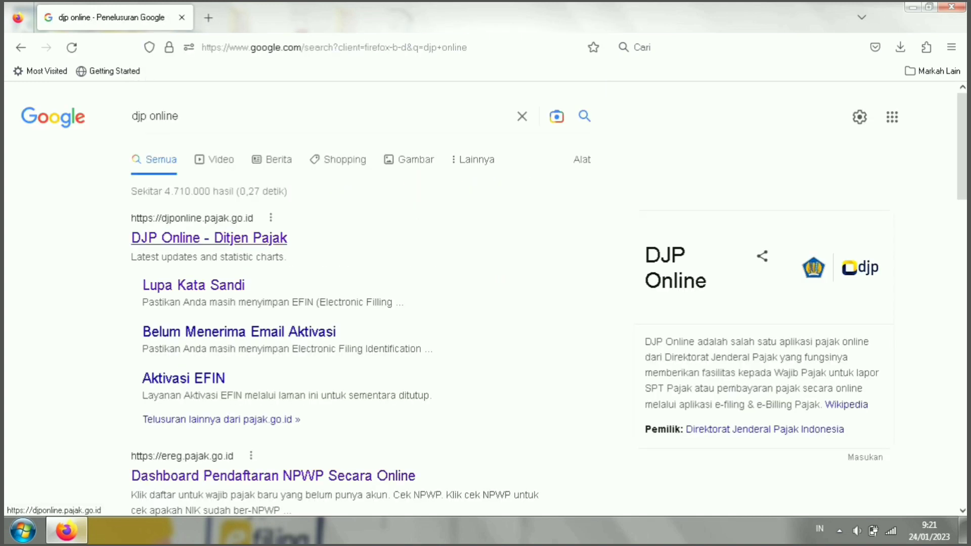
Open the DJP Online site, dismiss the promo, and enter the NIK/NPWP, password and security code.
{"action": "left_click", "coordinate": [228, 238]}
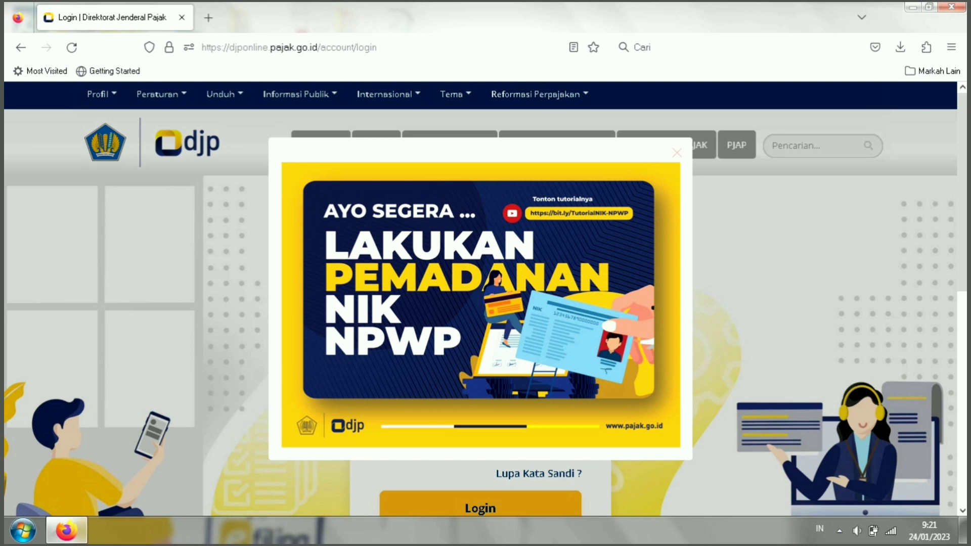
{"action": "left_click", "coordinate": [677, 152]}
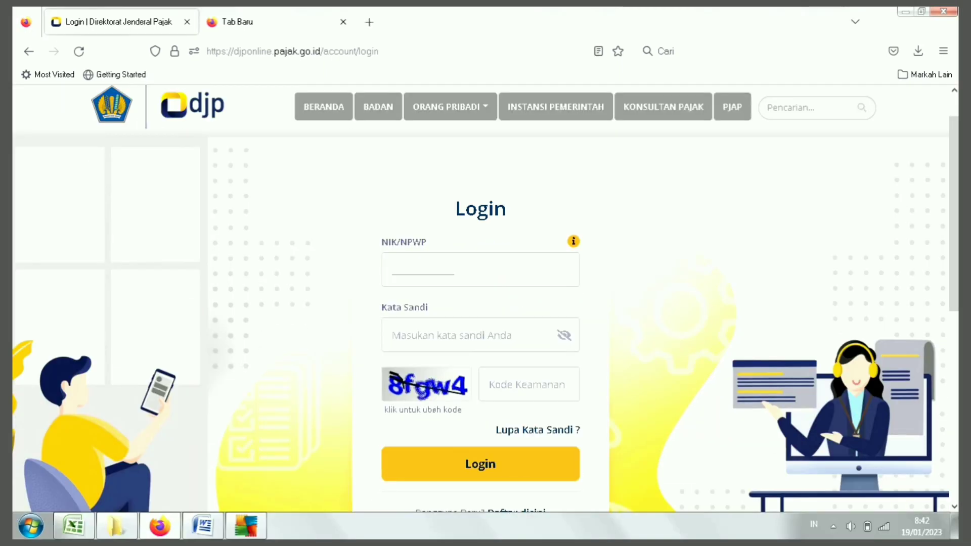
{"action": "left_click", "coordinate": [423, 270]}
{"action": "key", "text": "ctrl+v"}
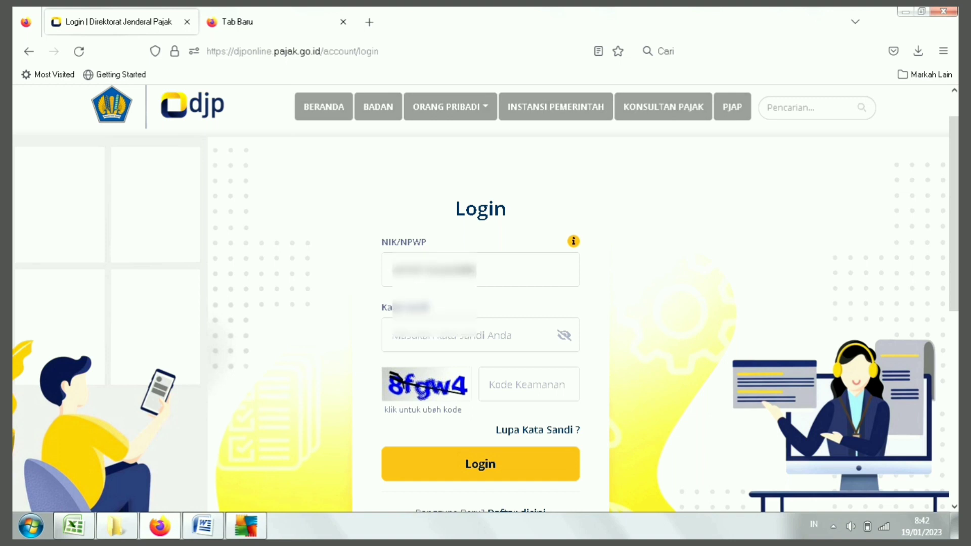
{"action": "key", "text": "Tab"}
{"action": "type", "text": "******"}
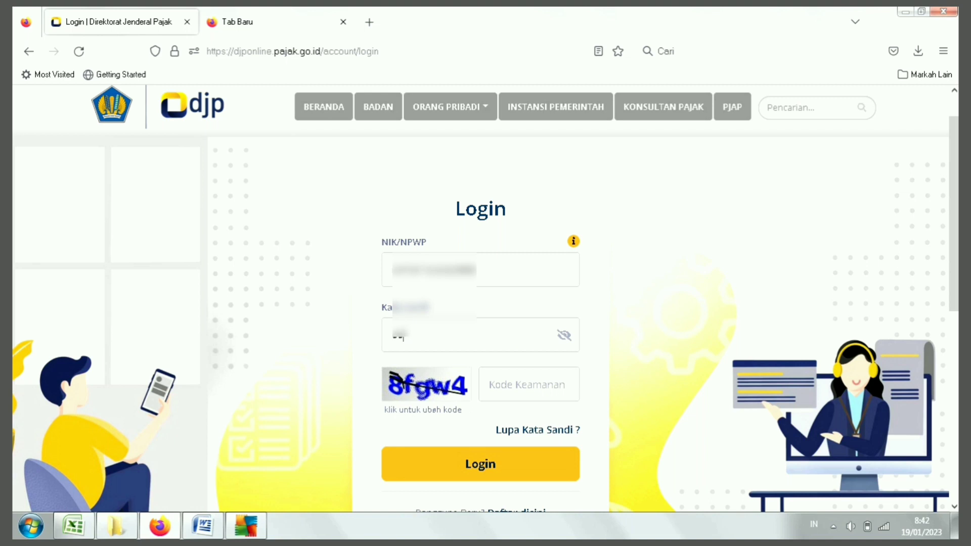
{"action": "type", "text": "*******"}
{"action": "type", "text": "8F"}
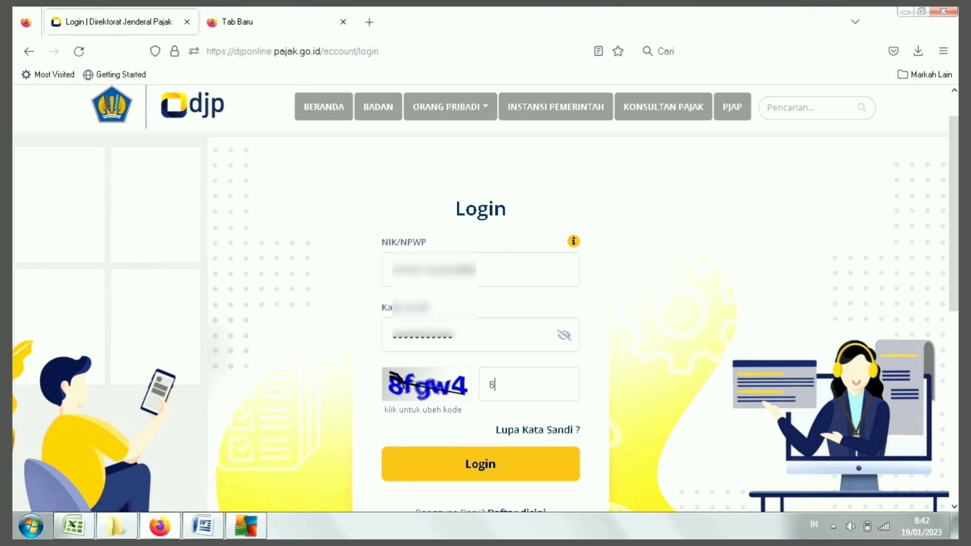
{"action": "type", "text": "GW4"}
Log in and open e-Filing to view the Arsip SPT list of past 1770S returns.
{"action": "left_click", "coordinate": [481, 464]}
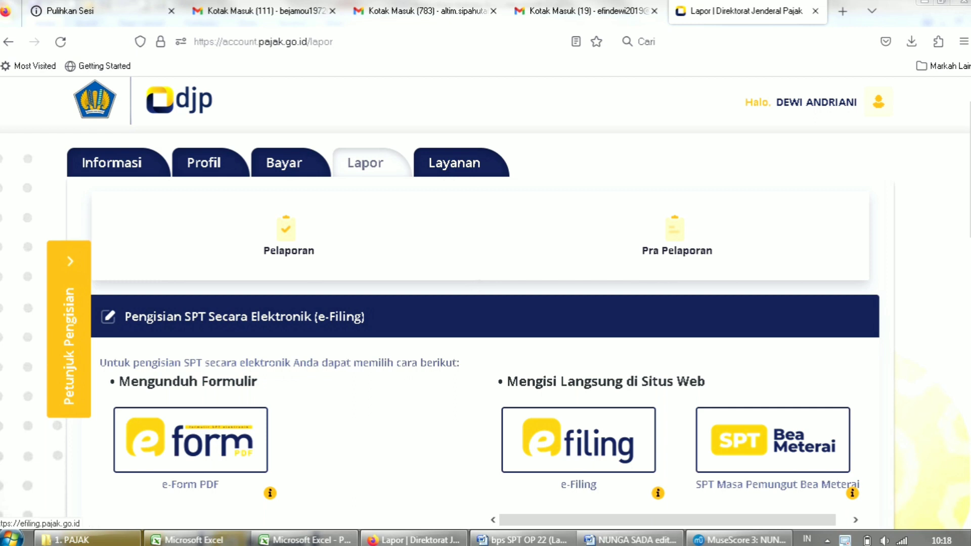
{"action": "left_click", "coordinate": [579, 440]}
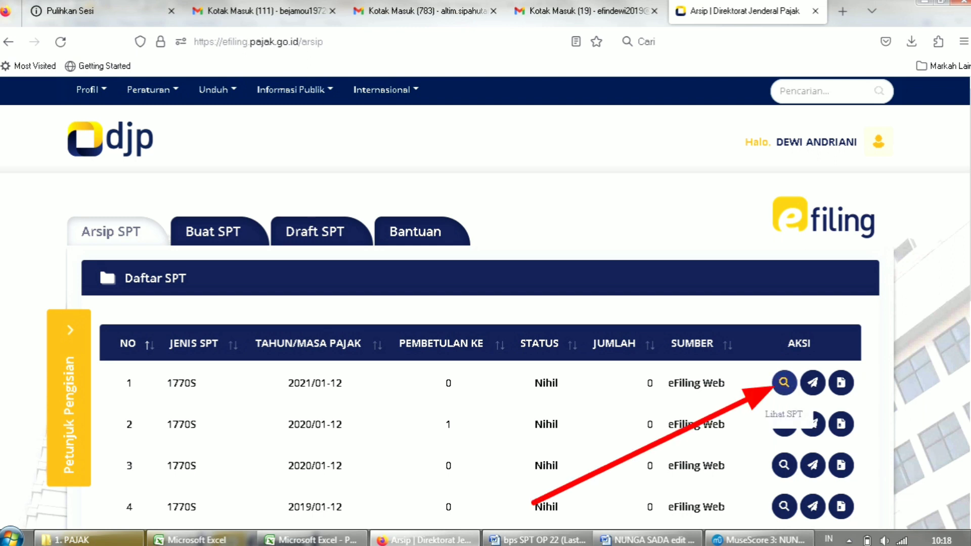
Preview the 2021 1770S return, browsing its Induk, Lampiran I, Lampiran II and Lampiran Lain sections.
{"action": "left_click", "coordinate": [784, 383]}
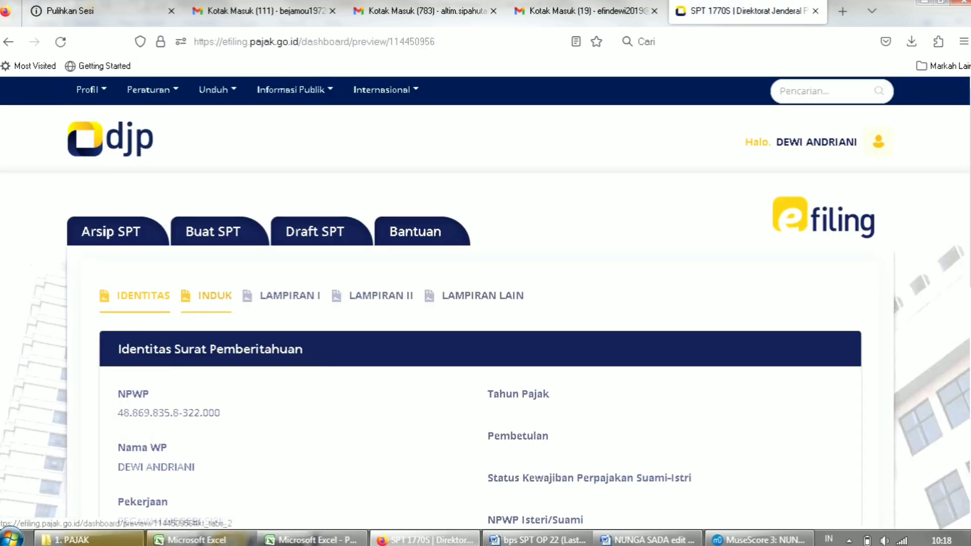
{"action": "left_click", "coordinate": [208, 295]}
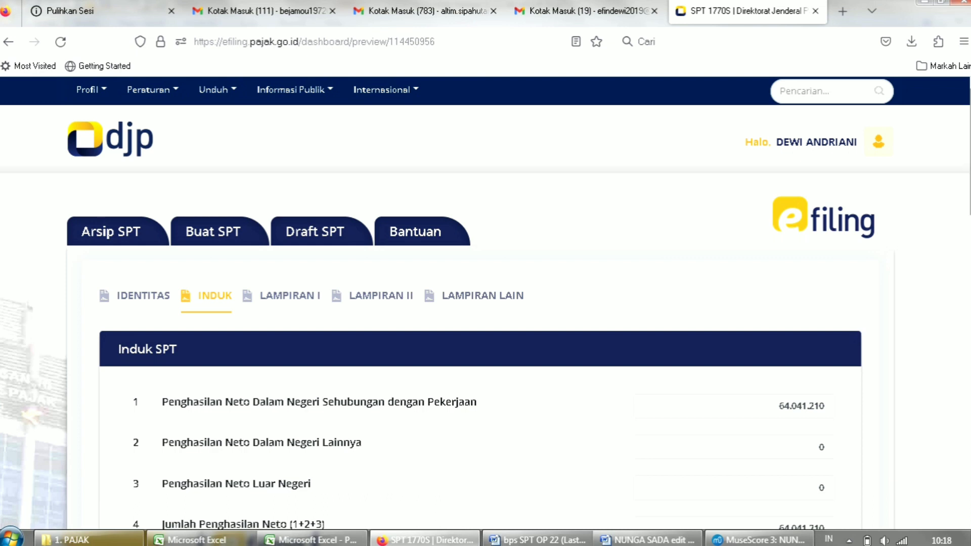
{"action": "scroll", "coordinate": [485, 303], "scroll_direction": "down", "scroll_amount": 4}
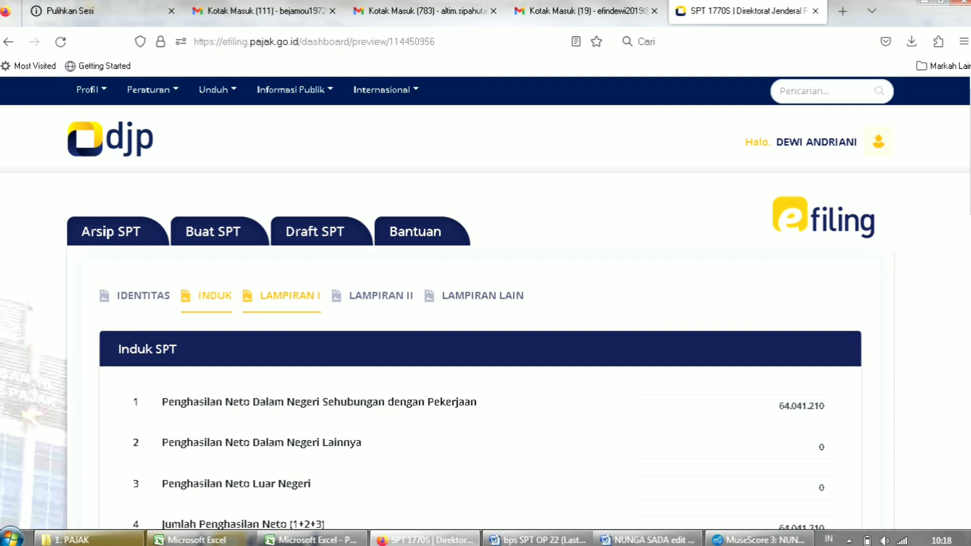
{"action": "left_click", "coordinate": [290, 296]}
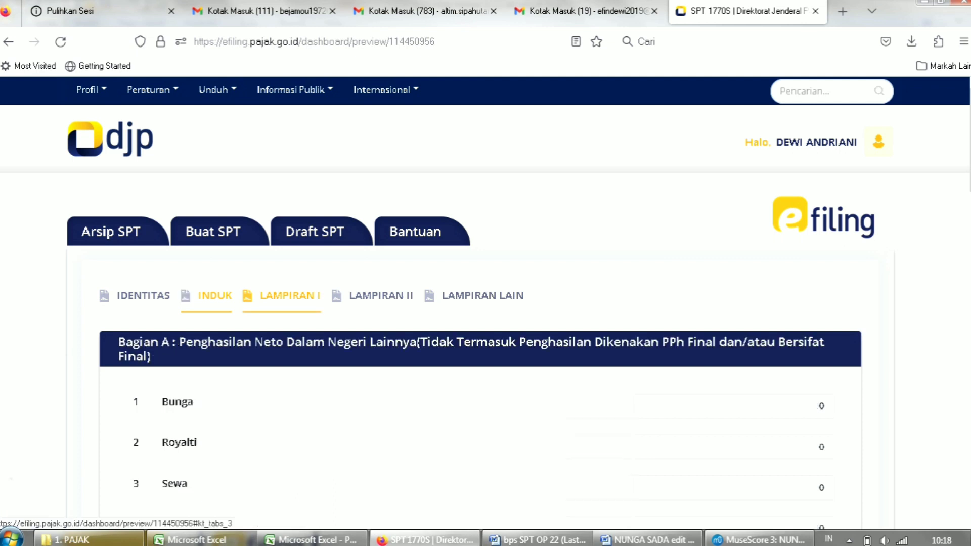
{"action": "left_click", "coordinate": [380, 296]}
{"action": "left_click", "coordinate": [483, 296]}
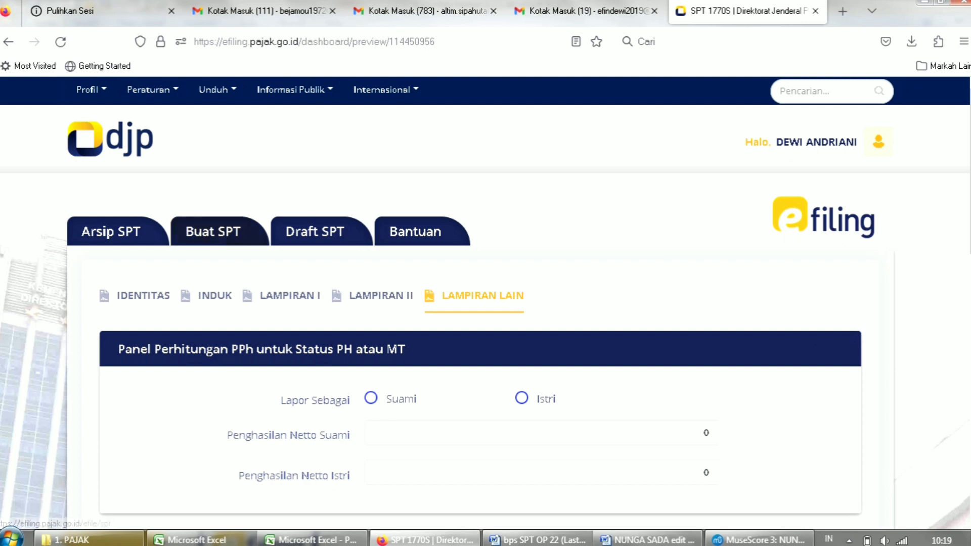
Start a new SPT and answer Tidak to all three screening questions.
{"action": "left_click", "coordinate": [213, 231]}
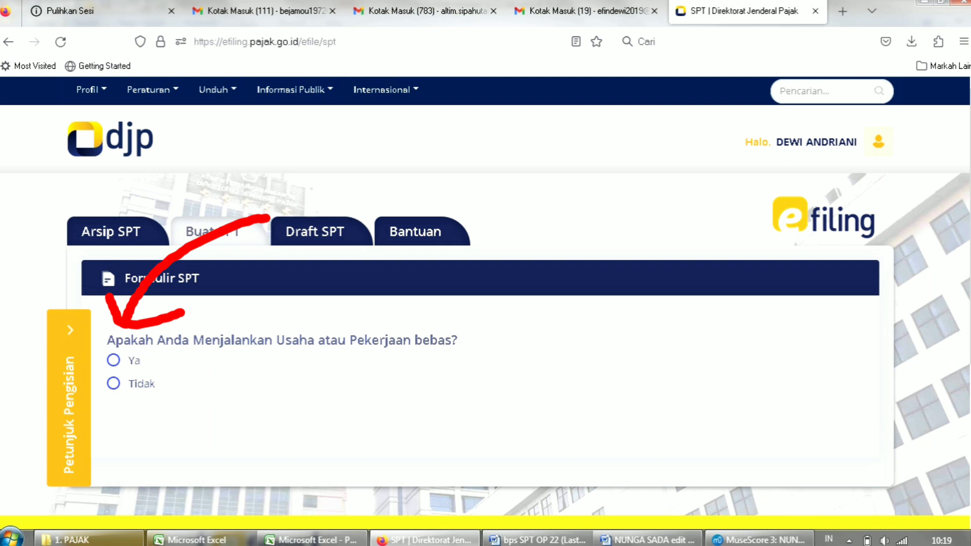
{"action": "left_click", "coordinate": [113, 383]}
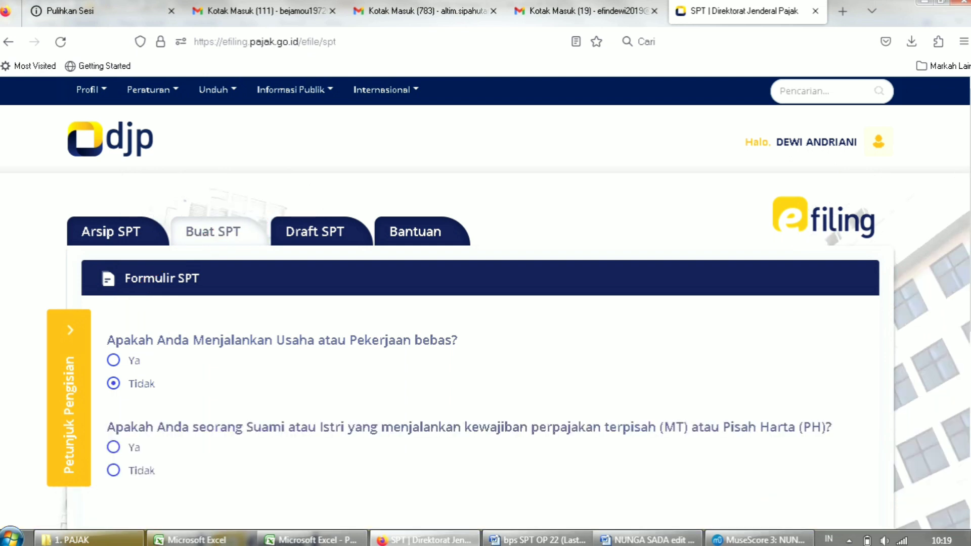
{"action": "scroll", "coordinate": [485, 303], "scroll_direction": "down", "scroll_amount": 3}
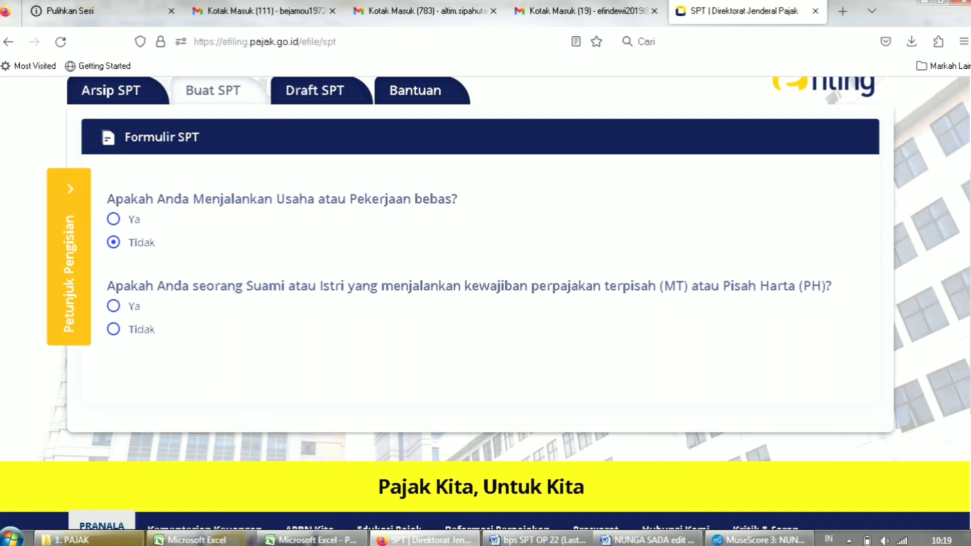
{"action": "left_click", "coordinate": [114, 330]}
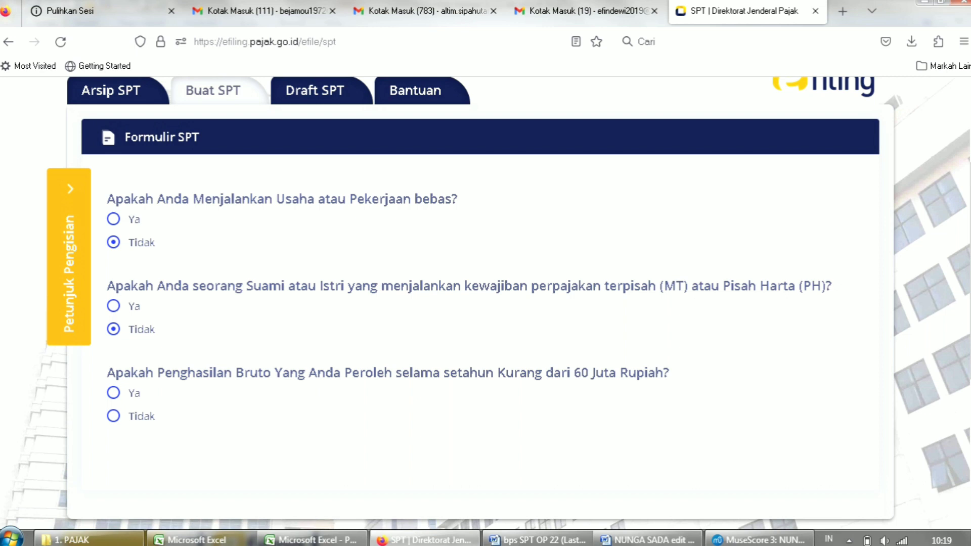
{"action": "left_click", "coordinate": [113, 416]}
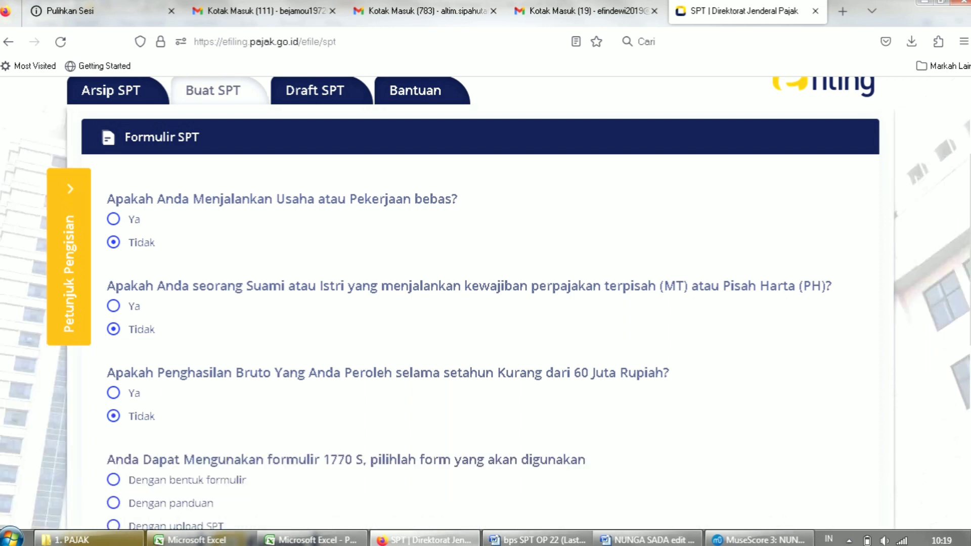
{"action": "scroll", "coordinate": [485, 304], "scroll_direction": "down", "scroll_amount": 2}
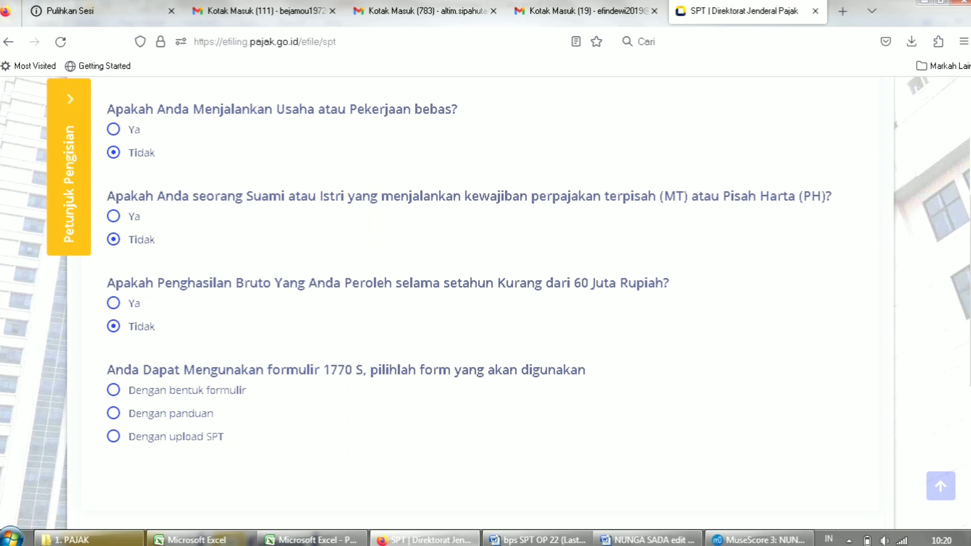
Choose the form-based filling option and open the SPT 1770 S form.
{"action": "left_click", "coordinate": [114, 390]}
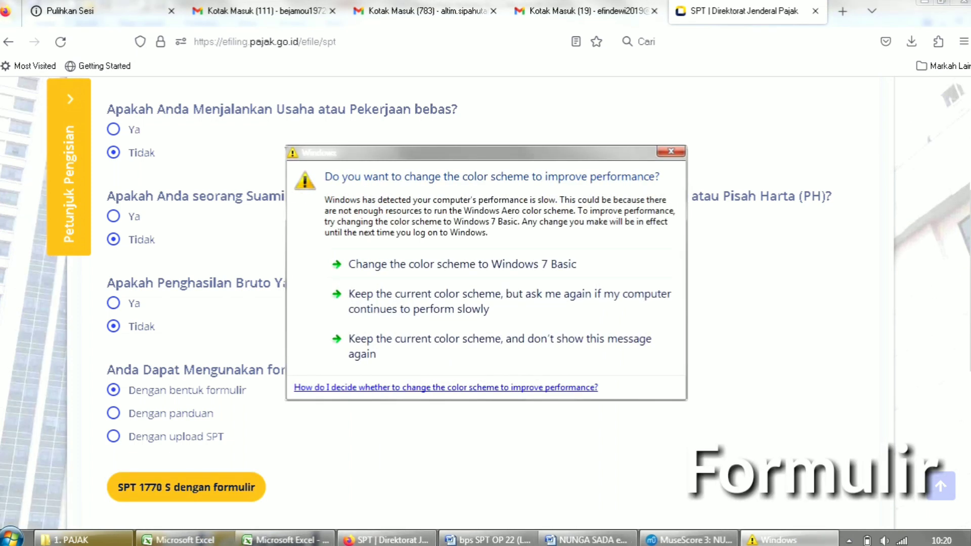
{"action": "left_click", "coordinate": [670, 151]}
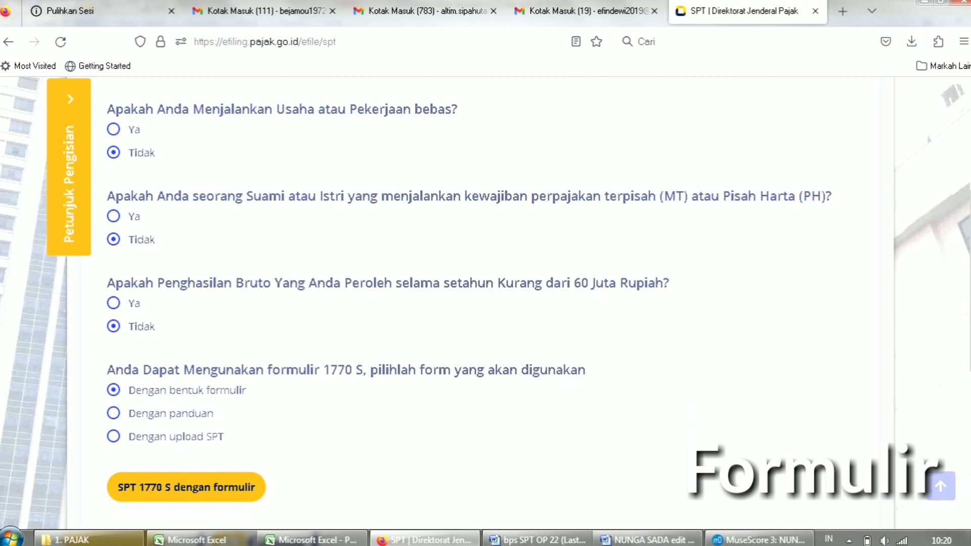
{"action": "left_click", "coordinate": [114, 413]}
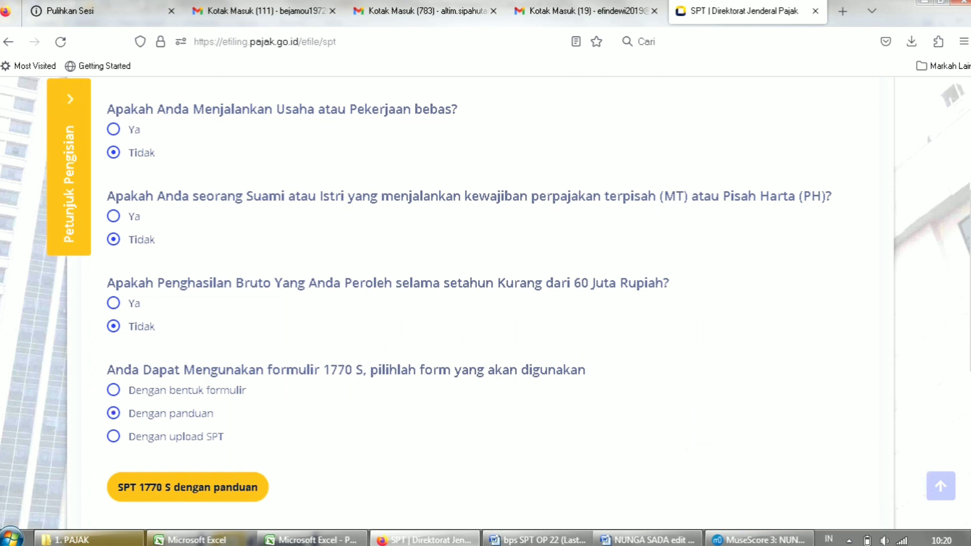
{"action": "left_click", "coordinate": [114, 390]}
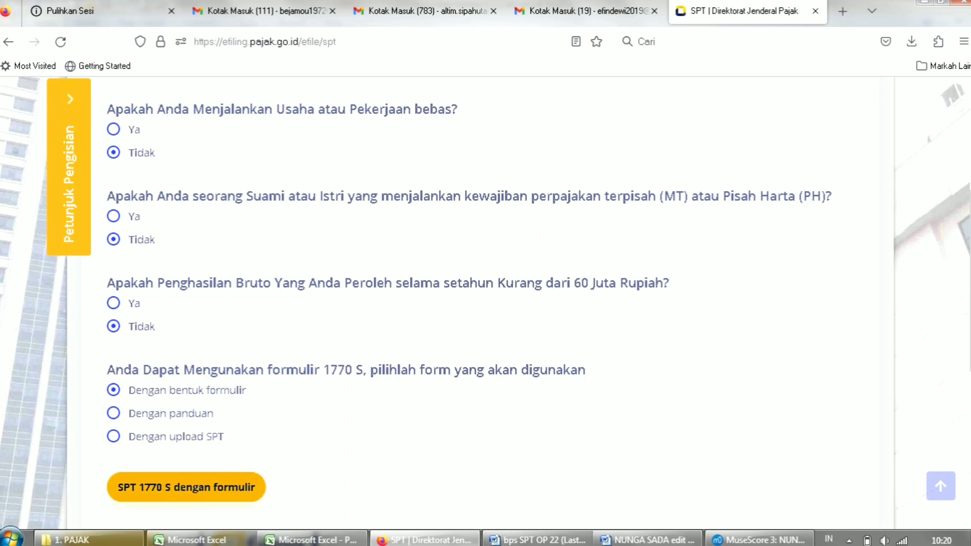
{"action": "left_click", "coordinate": [238, 486]}
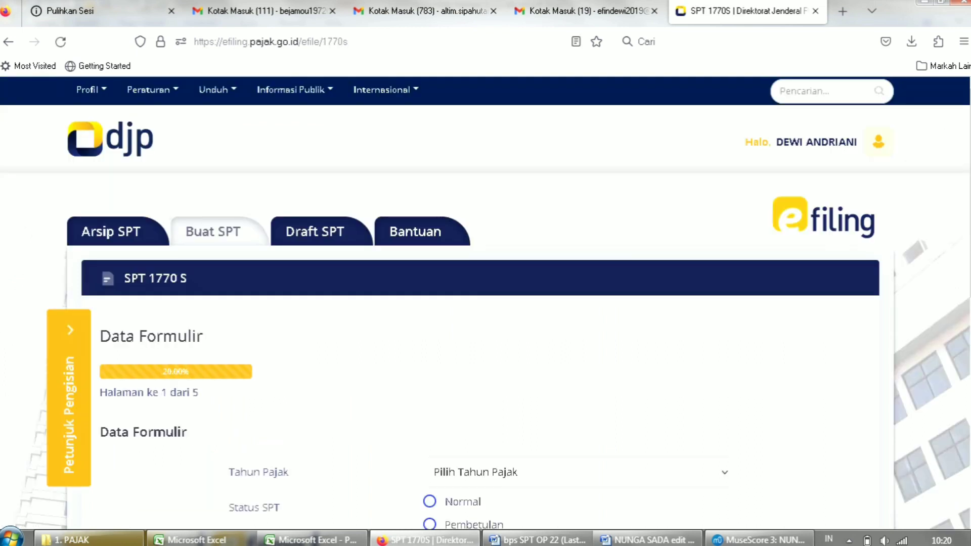
Set Tahun Pajak 2022 with Status SPT Normal and continue to page 2.
{"action": "scroll", "coordinate": [485, 303], "scroll_direction": "down", "scroll_amount": 1}
{"action": "scroll", "coordinate": [485, 302], "scroll_direction": "down", "scroll_amount": 2}
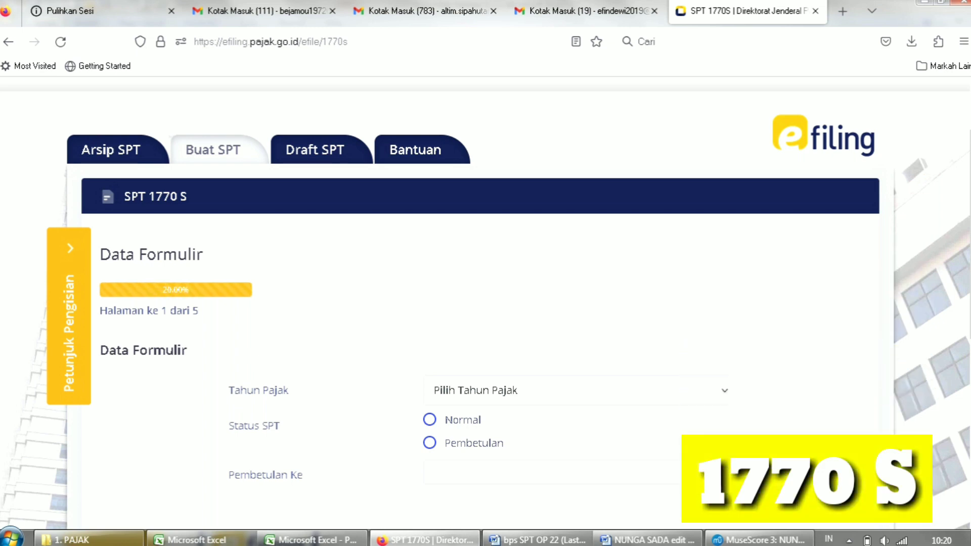
{"action": "left_click", "coordinate": [576, 390]}
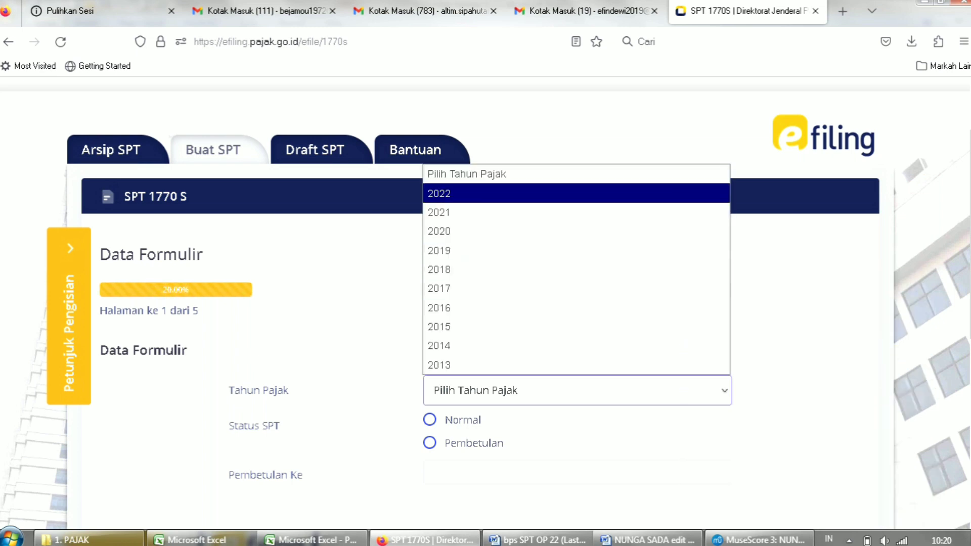
{"action": "left_click", "coordinate": [577, 193]}
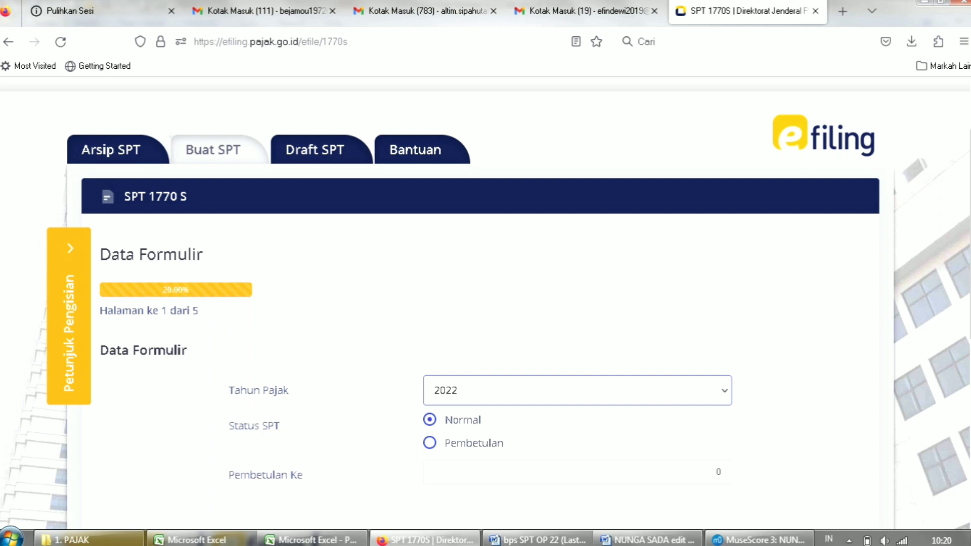
{"action": "left_click", "coordinate": [429, 443]}
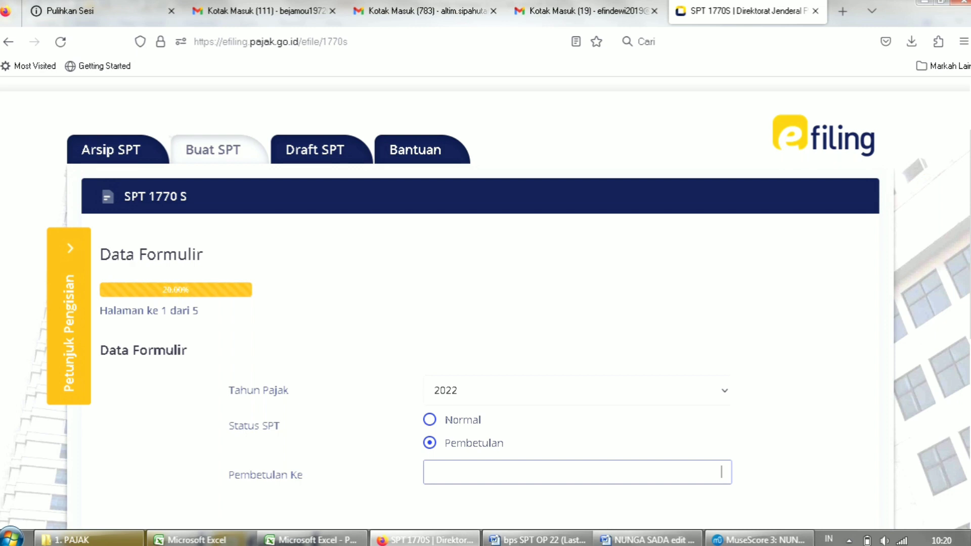
{"action": "left_click", "coordinate": [429, 420]}
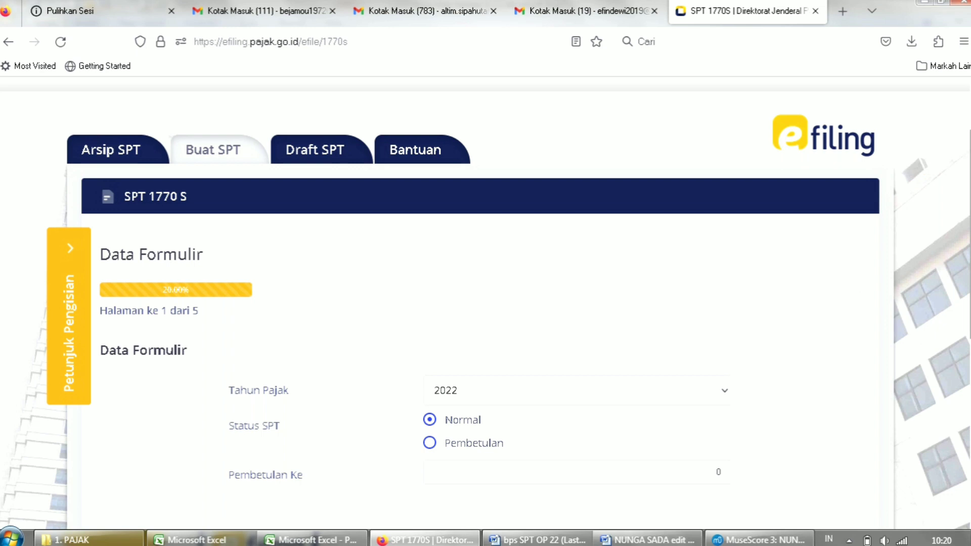
{"action": "scroll", "coordinate": [486, 304], "scroll_direction": "down", "scroll_amount": 2}
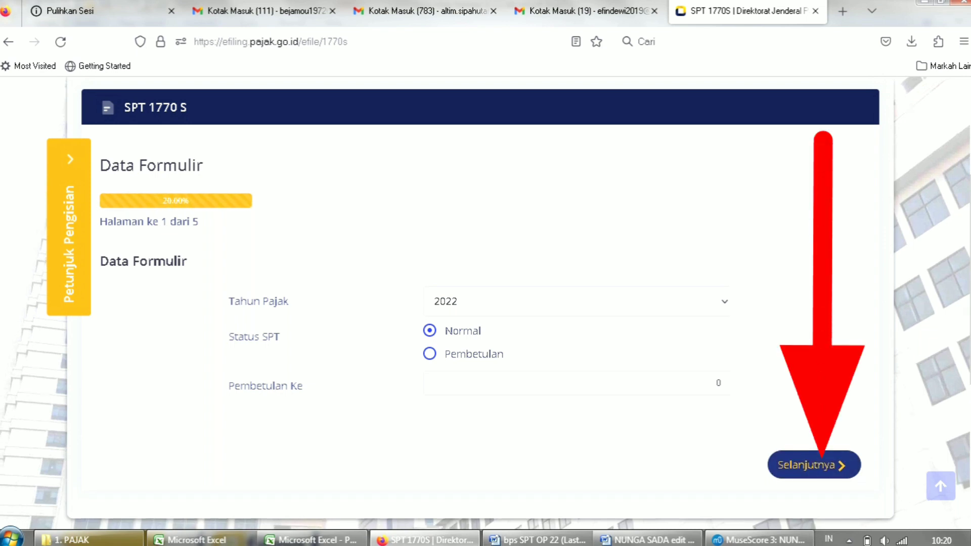
{"action": "left_click", "coordinate": [813, 466]}
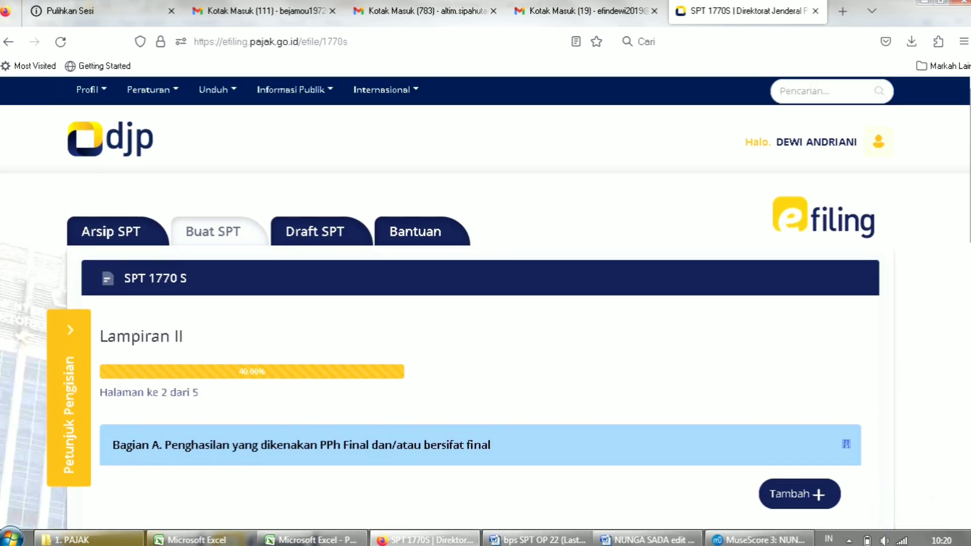
{"action": "scroll", "coordinate": [486, 304], "scroll_direction": "down", "scroll_amount": 4}
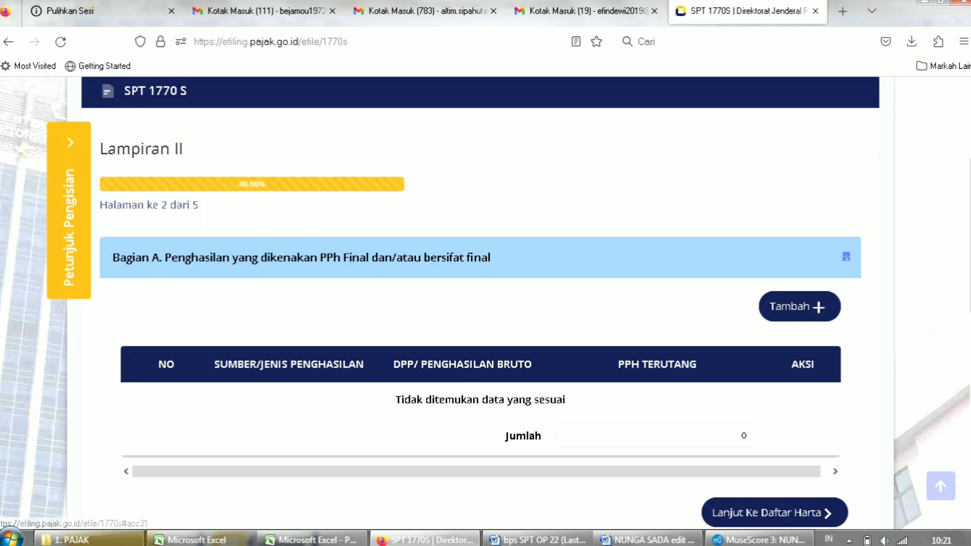
{"action": "left_click", "coordinate": [800, 305]}
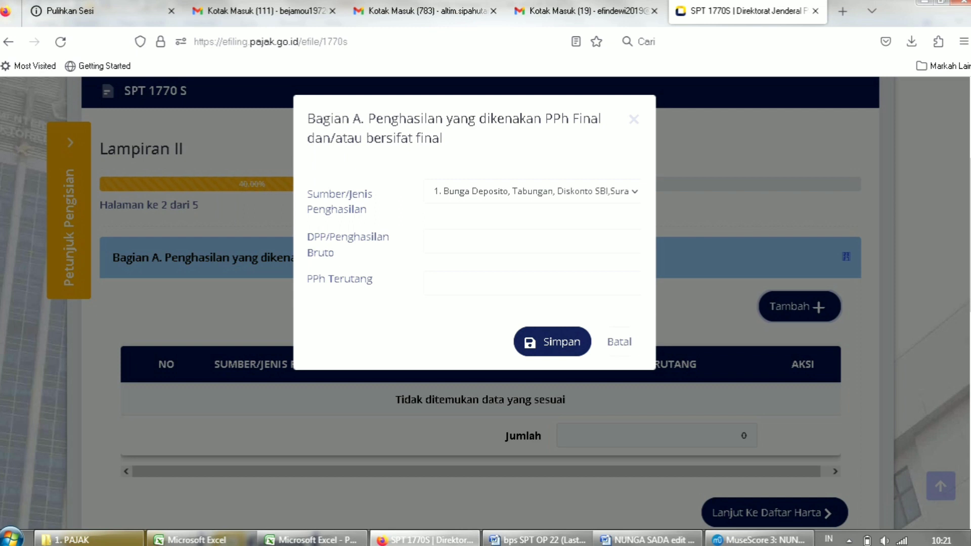
{"action": "left_click", "coordinate": [631, 240]}
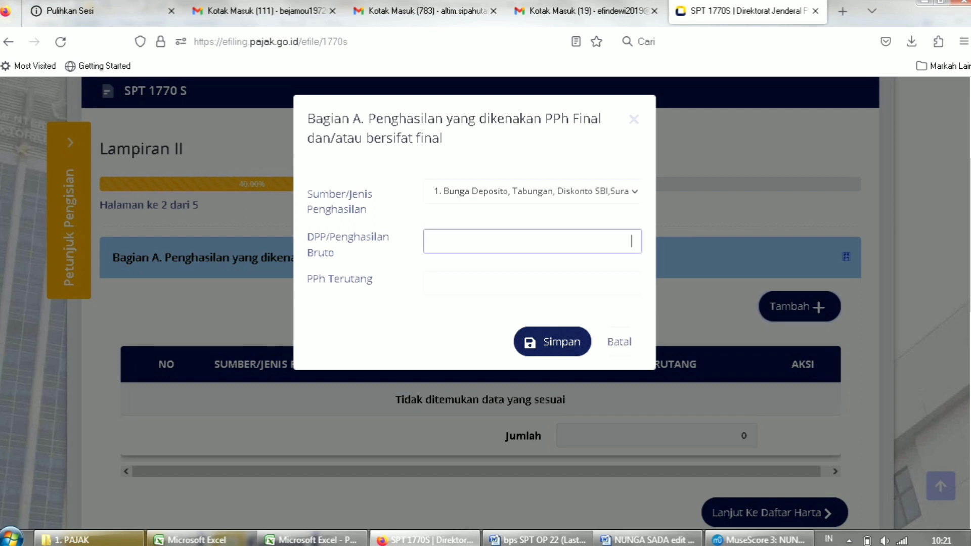
{"action": "key", "text": "Tab"}
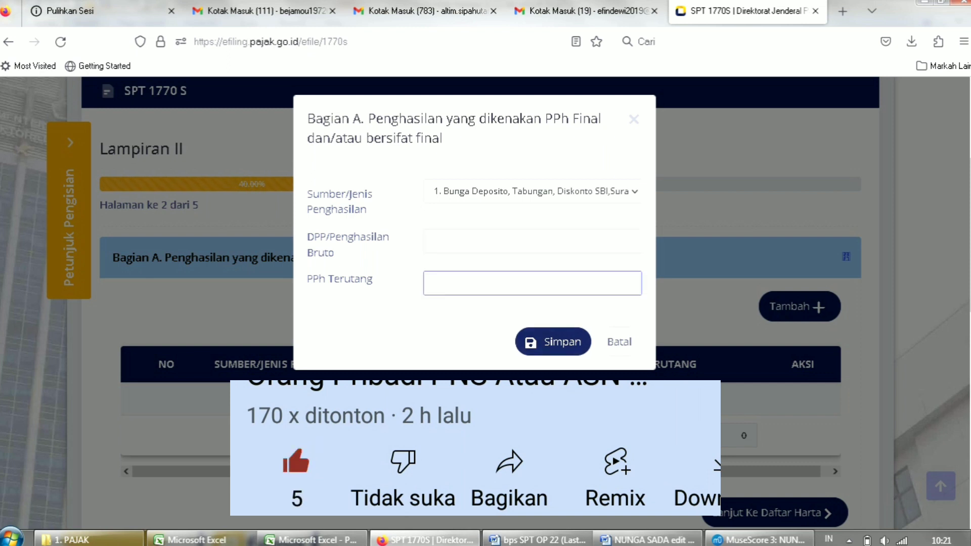
{"action": "left_click", "coordinate": [619, 342]}
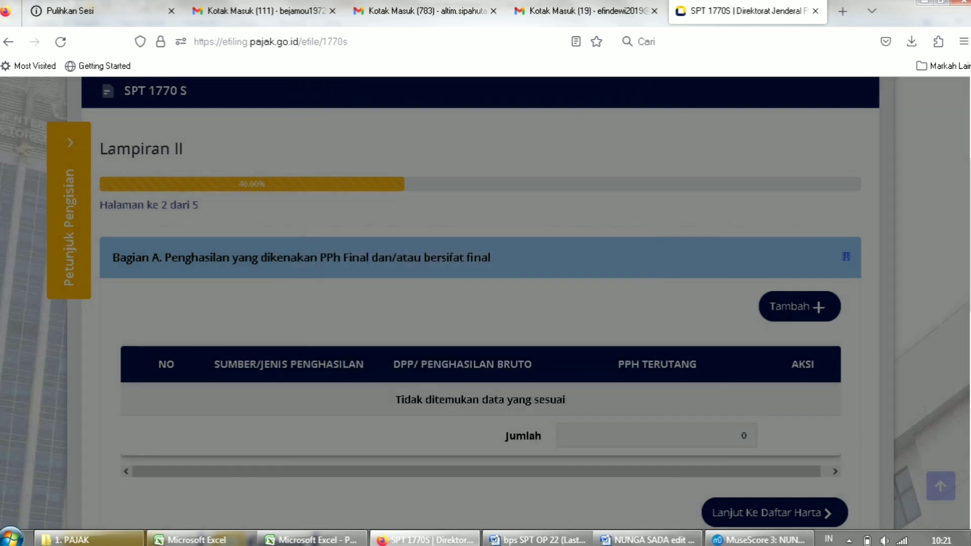
{"action": "scroll", "coordinate": [485, 303], "scroll_direction": "down", "scroll_amount": 5}
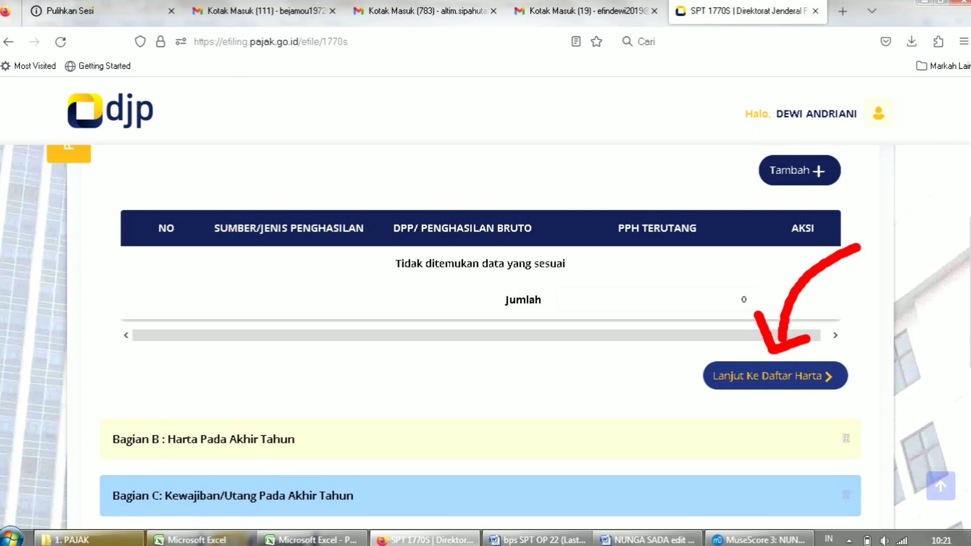
Load last year's assets into Part B, listing the 150.000.000 Mobil.
{"action": "left_click", "coordinate": [774, 375]}
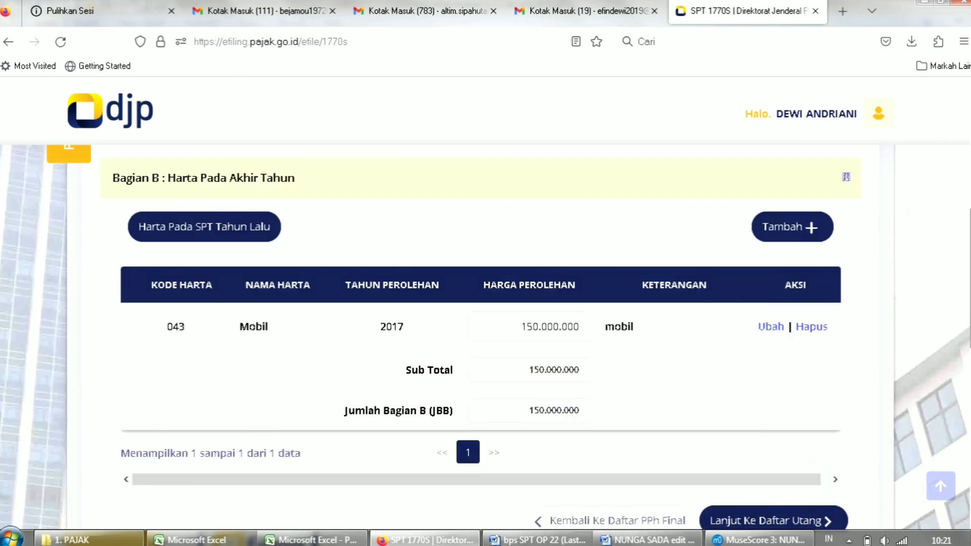
{"action": "scroll", "coordinate": [485, 339], "scroll_direction": "down", "scroll_amount": 1}
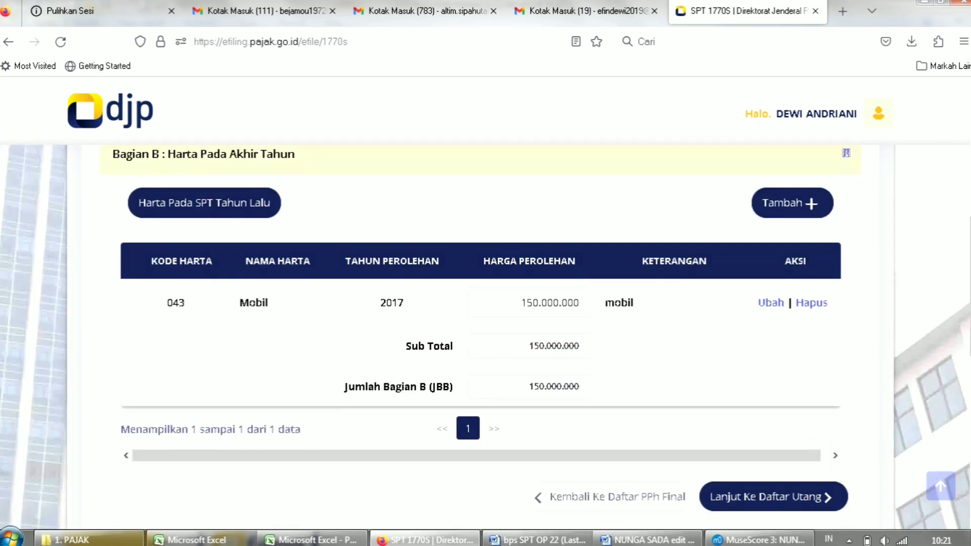
{"action": "left_click", "coordinate": [204, 203]}
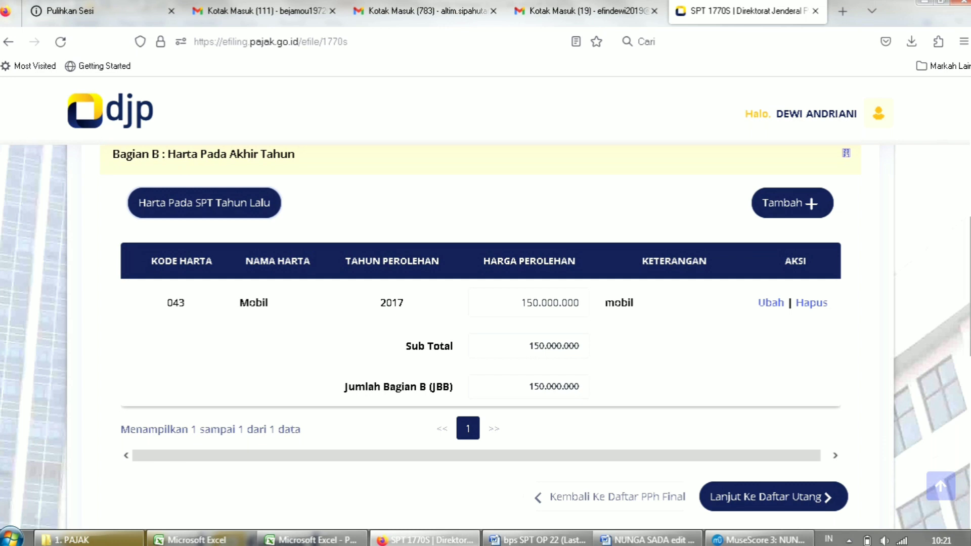
Load last year's debts into Part C: code 101 from 2021, totalling 10.000.000.
{"action": "scroll", "coordinate": [486, 337], "scroll_direction": "down", "scroll_amount": 2}
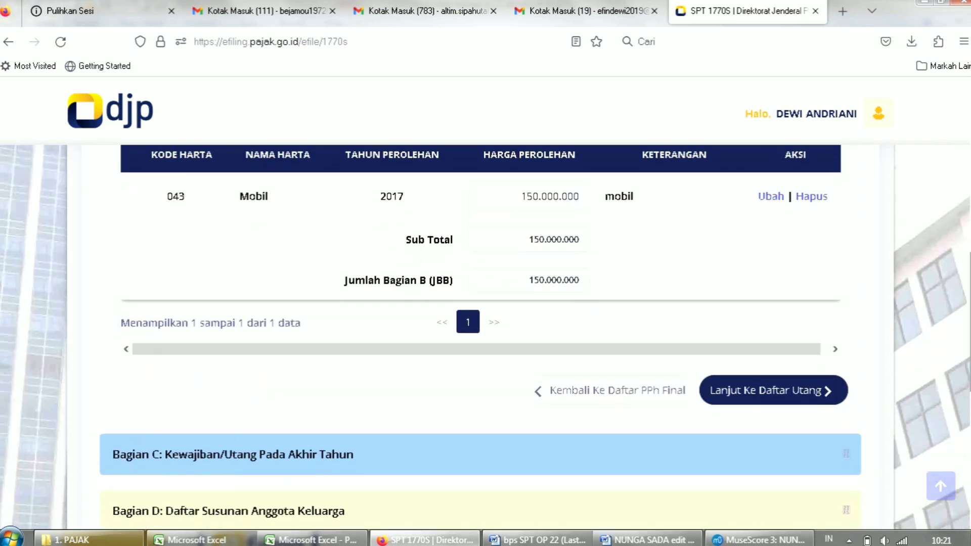
{"action": "left_click", "coordinate": [774, 390]}
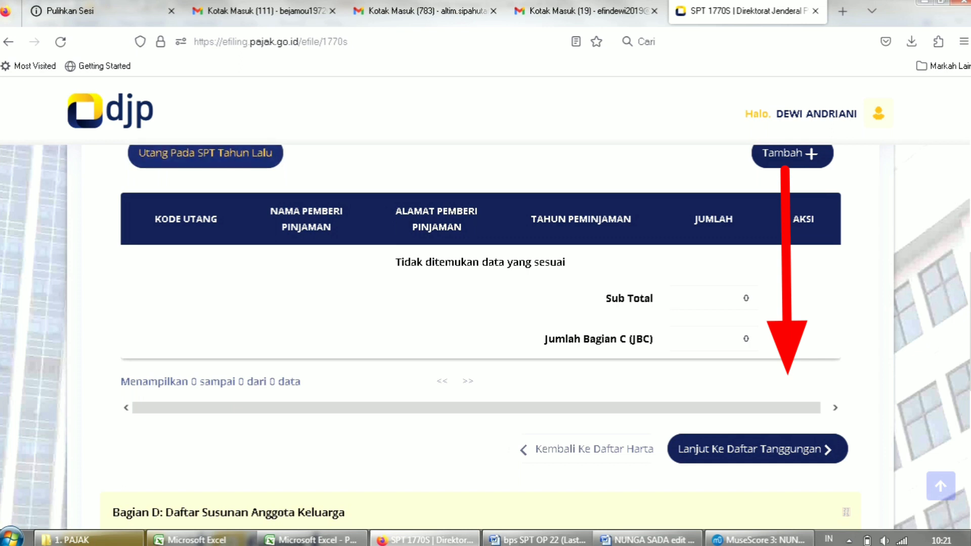
{"action": "scroll", "coordinate": [486, 336], "scroll_direction": "up", "scroll_amount": 1}
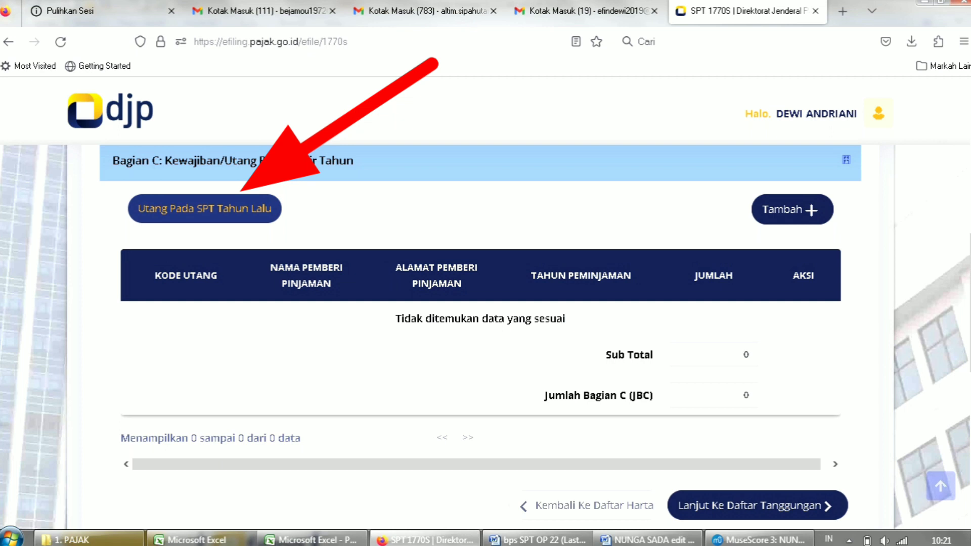
{"action": "left_click", "coordinate": [205, 209]}
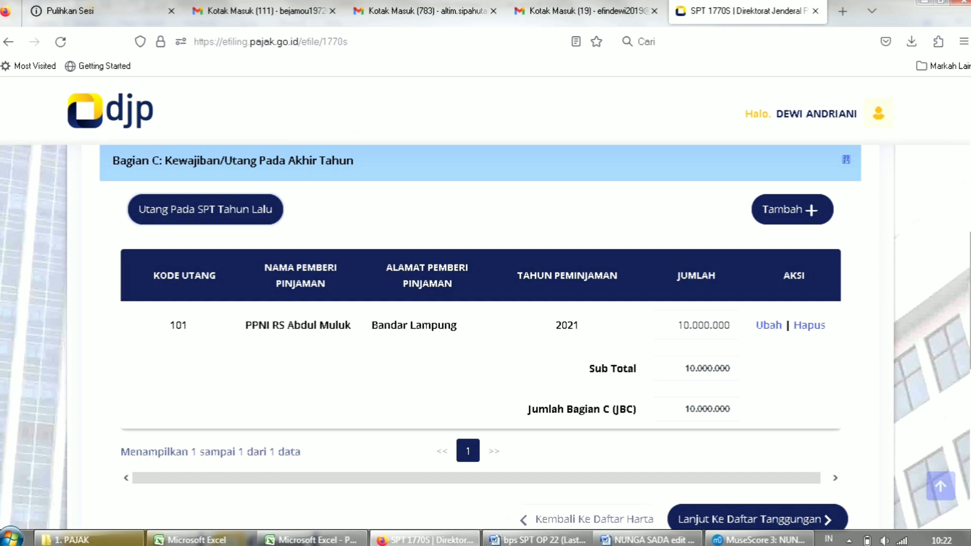
{"action": "scroll", "coordinate": [485, 337], "scroll_direction": "down", "scroll_amount": 2}
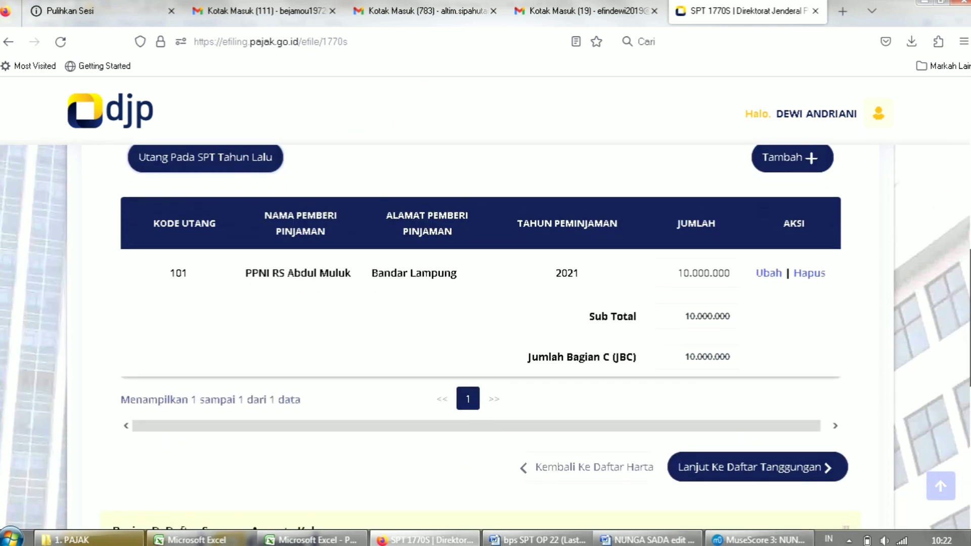
{"action": "scroll", "coordinate": [485, 337], "scroll_direction": "down", "scroll_amount": 2}
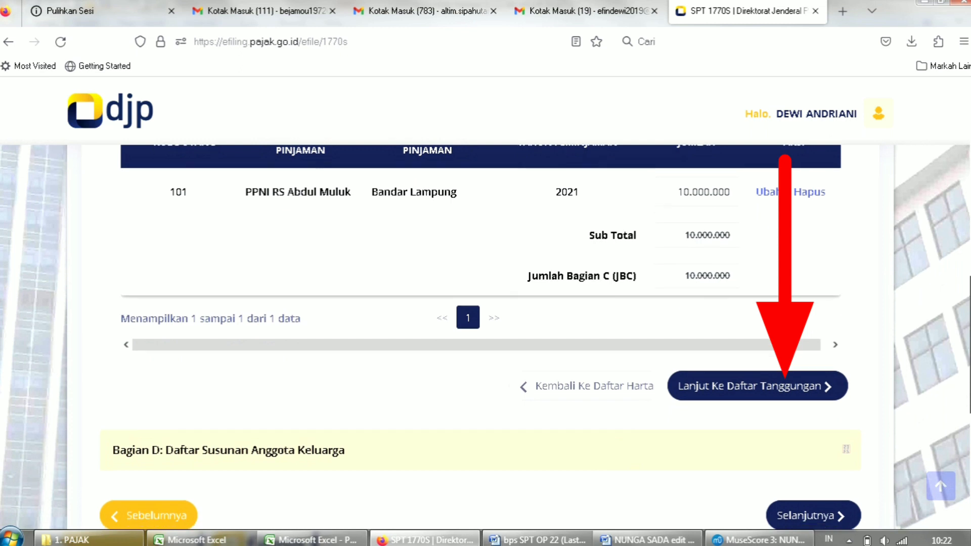
Try loading dependants from last year's return into Bagian D; none were found.
{"action": "left_click", "coordinate": [757, 353]}
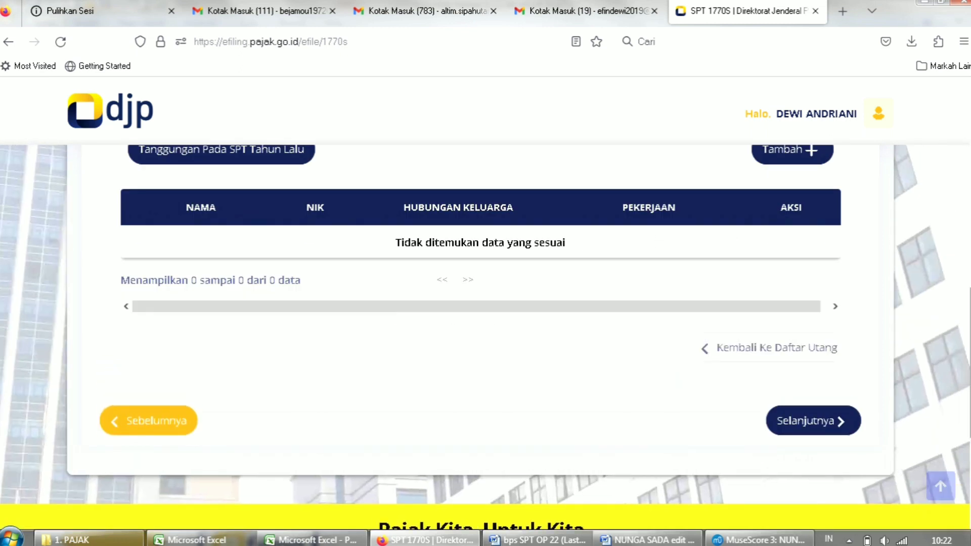
{"action": "scroll", "coordinate": [485, 337], "scroll_direction": "up", "scroll_amount": 1}
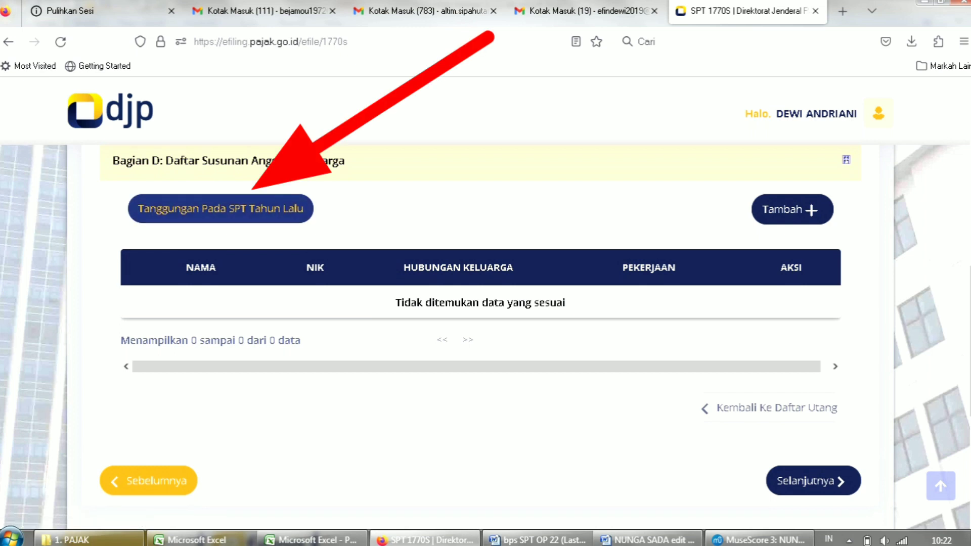
{"action": "left_click", "coordinate": [221, 208]}
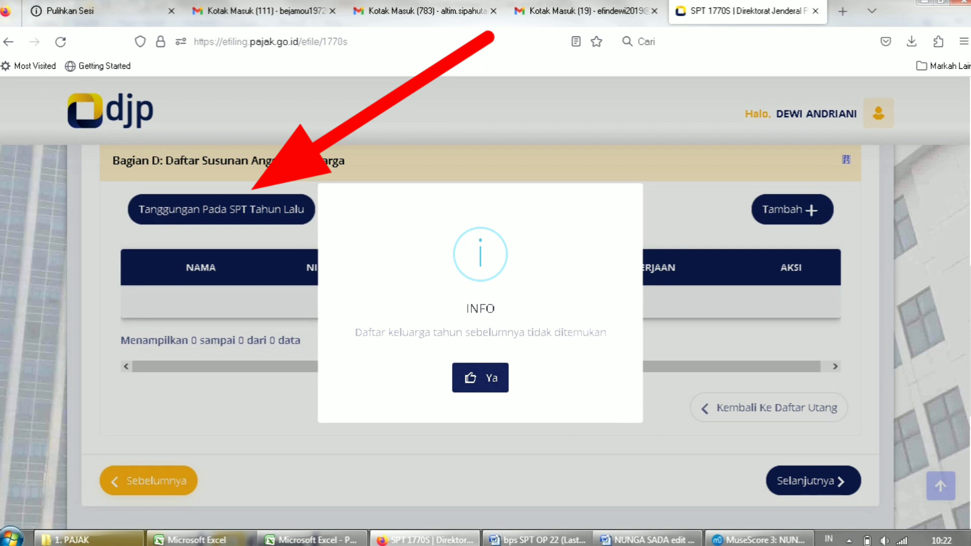
{"action": "left_click", "coordinate": [480, 377]}
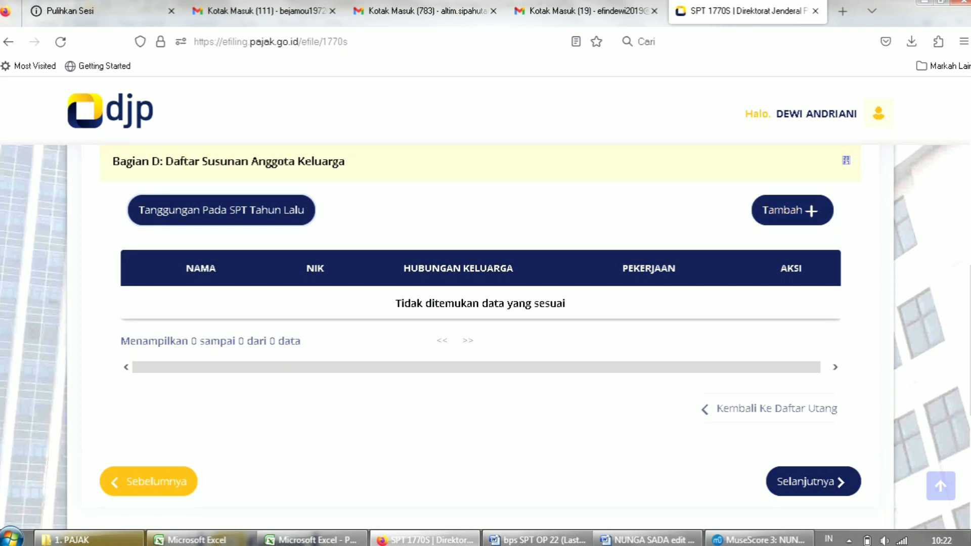
Begin a family-member entry, then cancel it so Bagian D stays empty.
{"action": "left_click", "coordinate": [791, 210]}
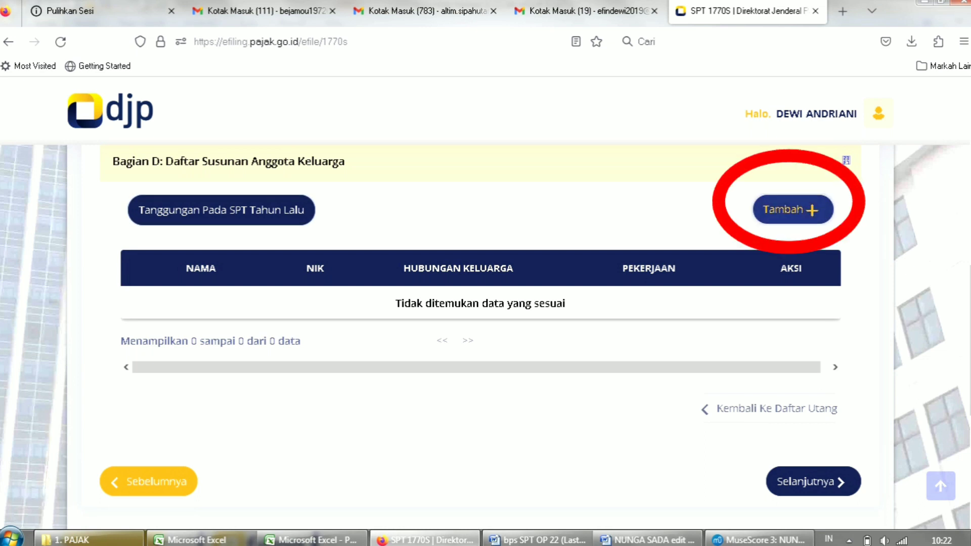
{"action": "left_click", "coordinate": [465, 172]}
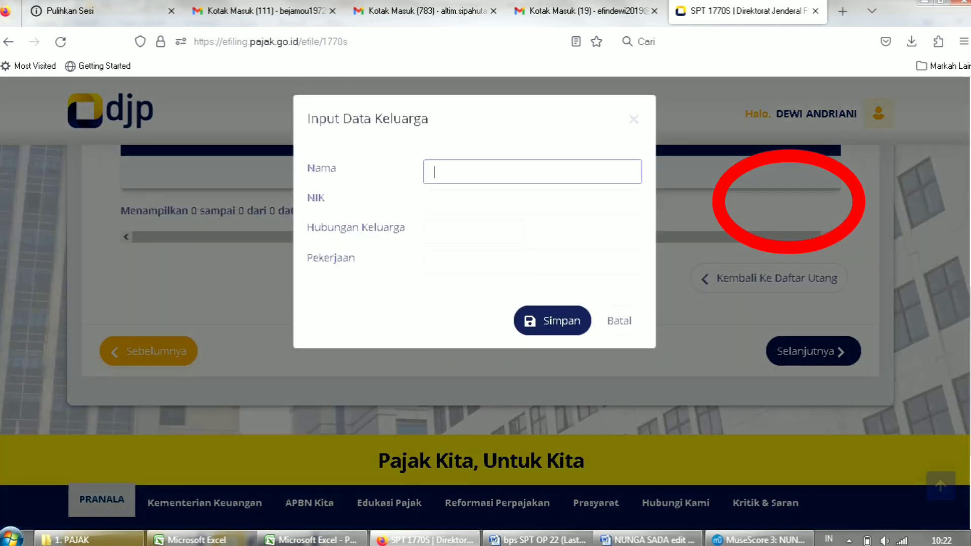
{"action": "type", "text": "si a"}
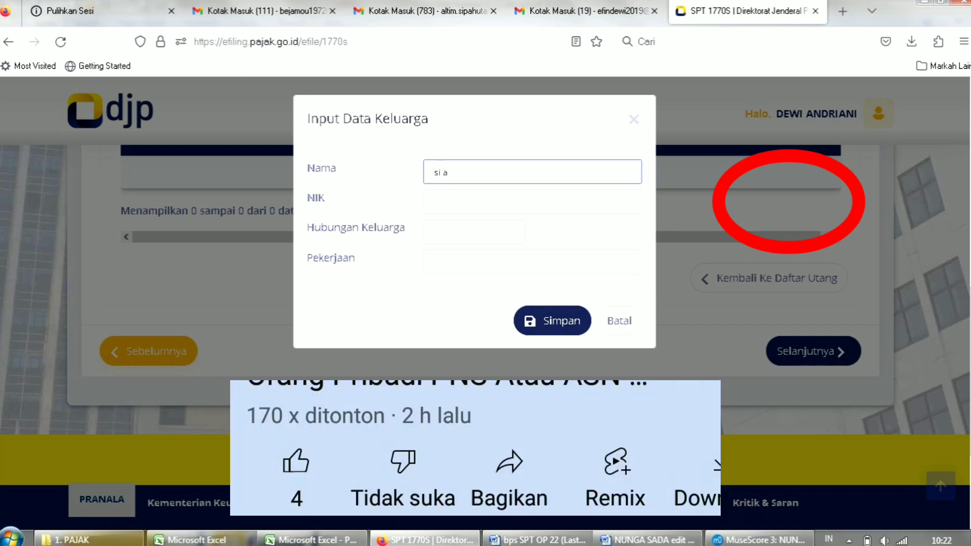
{"action": "left_click", "coordinate": [465, 203]}
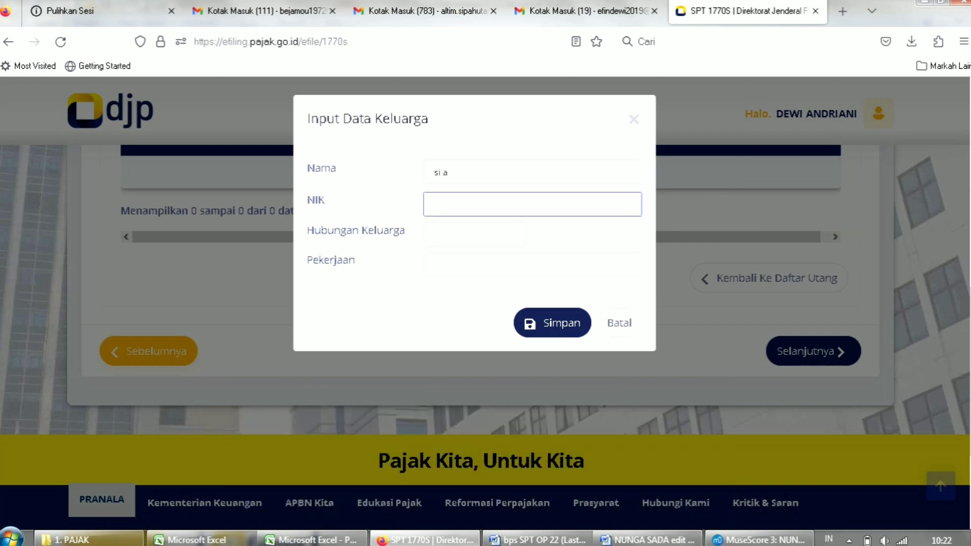
{"action": "left_click", "coordinate": [474, 234]}
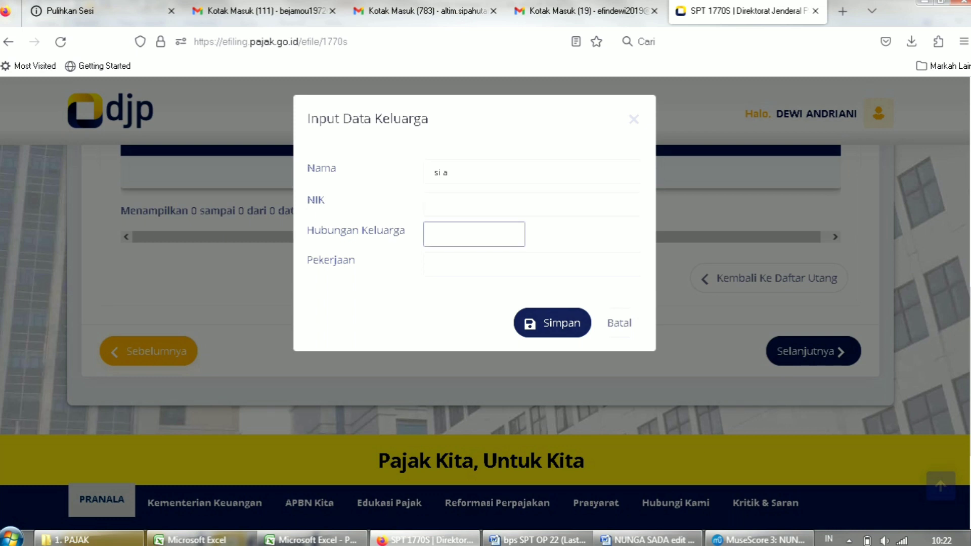
{"action": "left_click", "coordinate": [532, 265]}
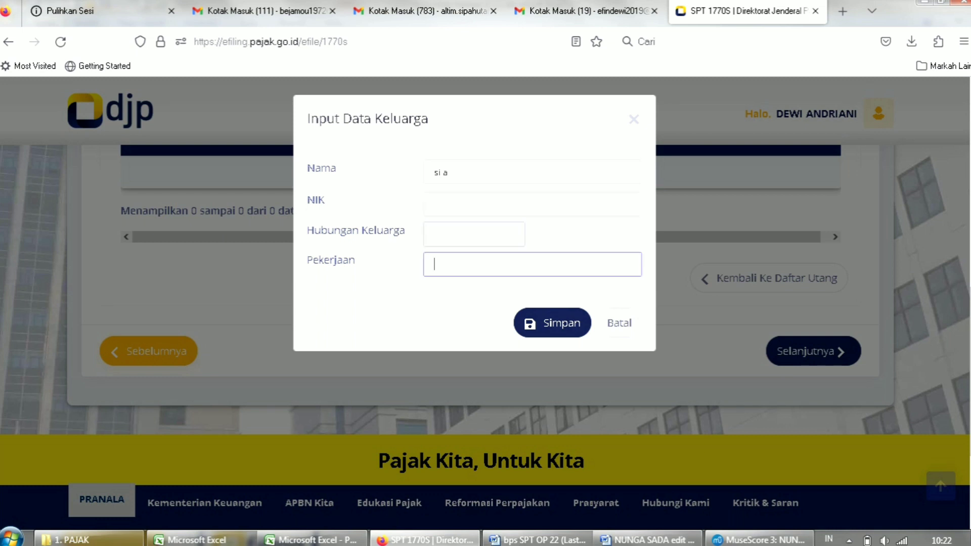
{"action": "type", "text": "sd"}
{"action": "key", "text": "BackSpace"}
{"action": "key", "text": "BackSpace"}
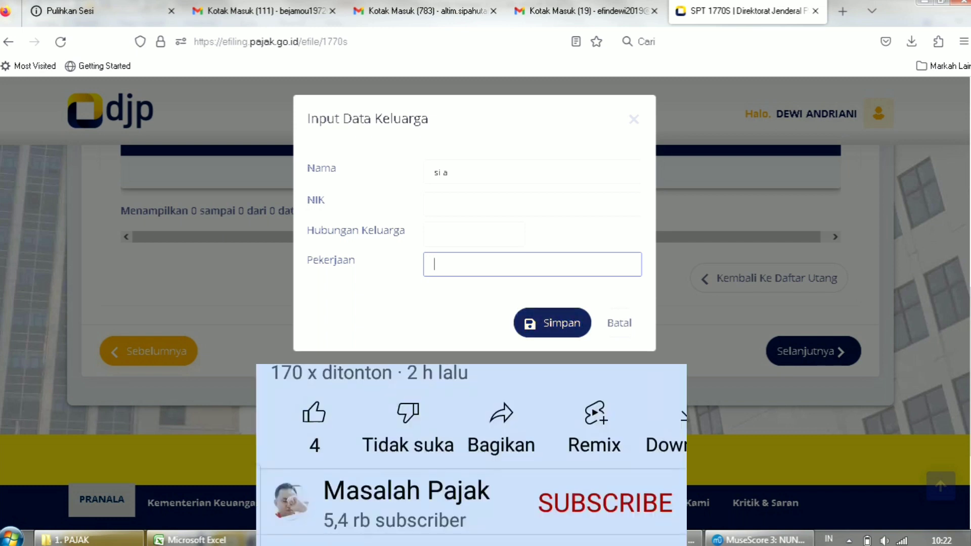
{"action": "left_click", "coordinate": [619, 322]}
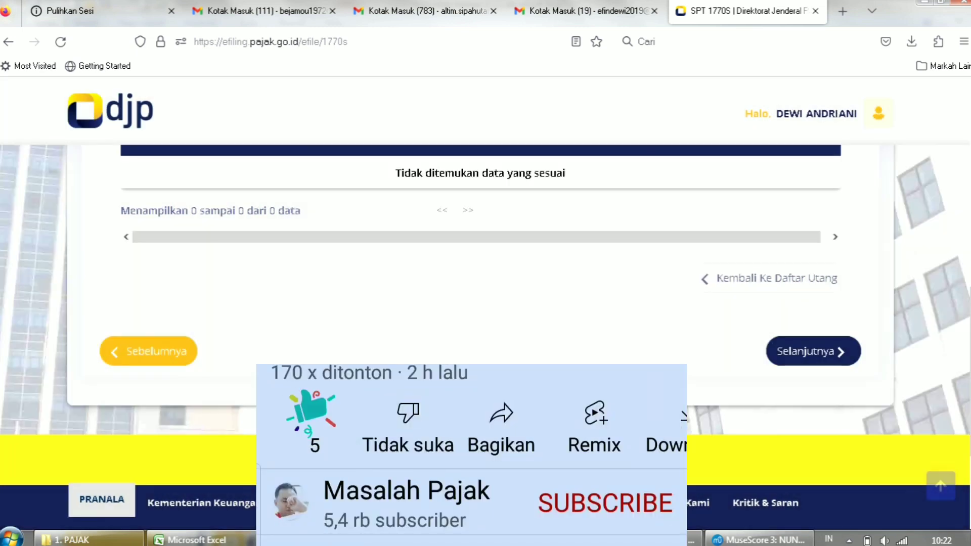
{"action": "scroll", "coordinate": [486, 304], "scroll_direction": "up", "scroll_amount": 2}
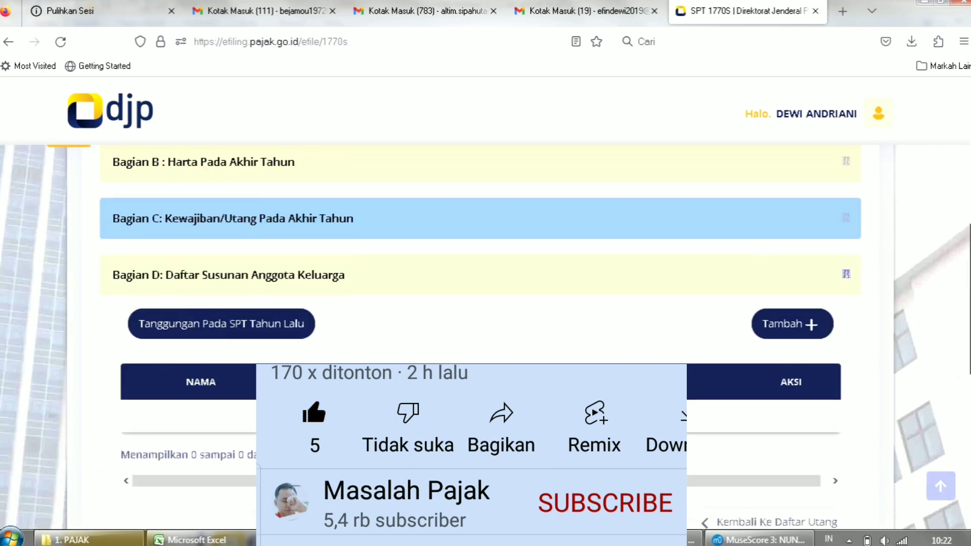
{"action": "scroll", "coordinate": [485, 304], "scroll_direction": "down", "scroll_amount": 1}
{"action": "scroll", "coordinate": [485, 304], "scroll_direction": "down", "scroll_amount": 2}
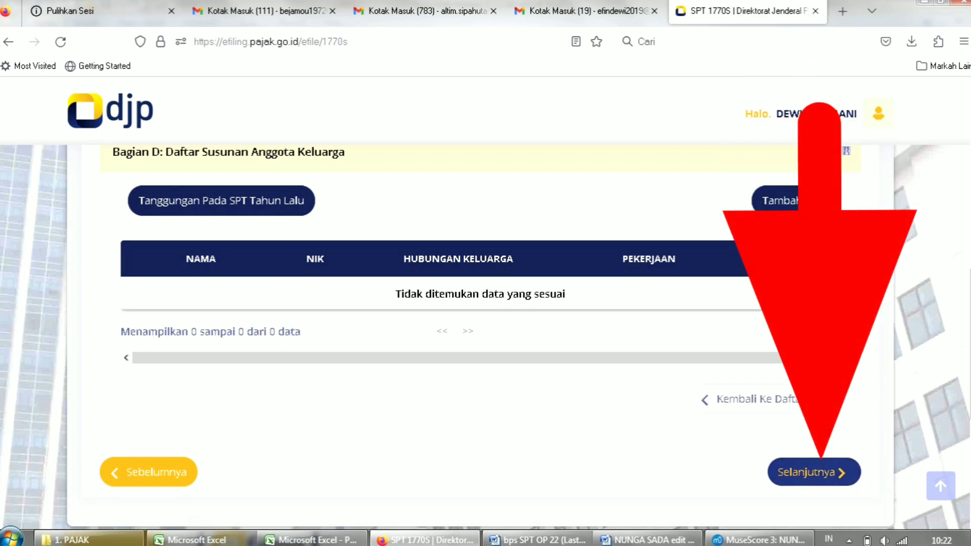
Open Lampiran I and check that Bunga, Sewa, Hadiah and Penghasilan Lain all stay 0.
{"action": "left_click", "coordinate": [814, 471]}
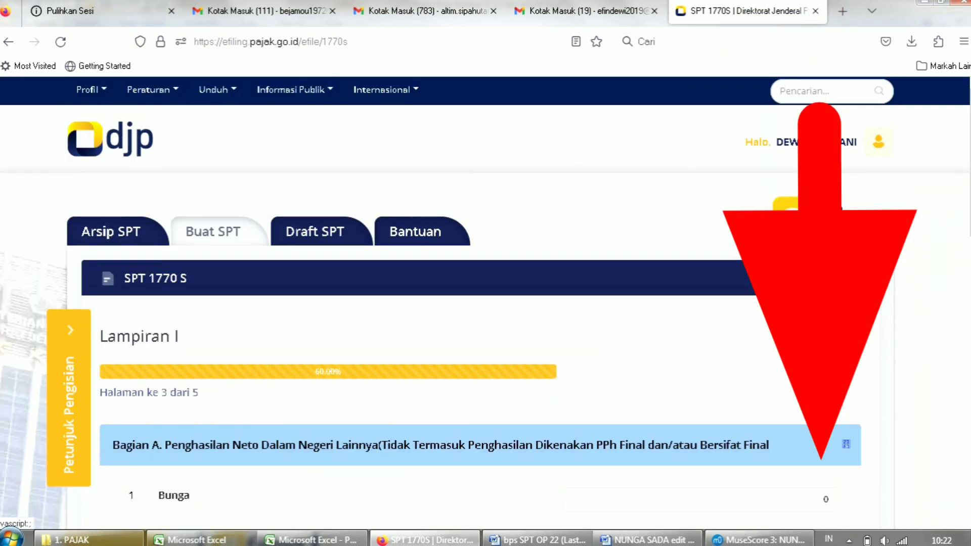
{"action": "scroll", "coordinate": [485, 303], "scroll_direction": "down", "scroll_amount": 4}
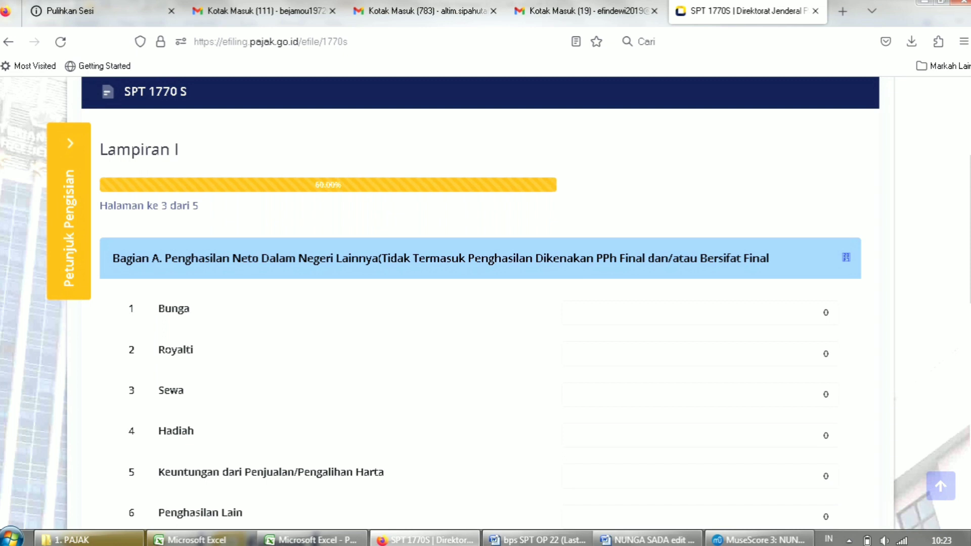
{"action": "left_click", "coordinate": [824, 313]}
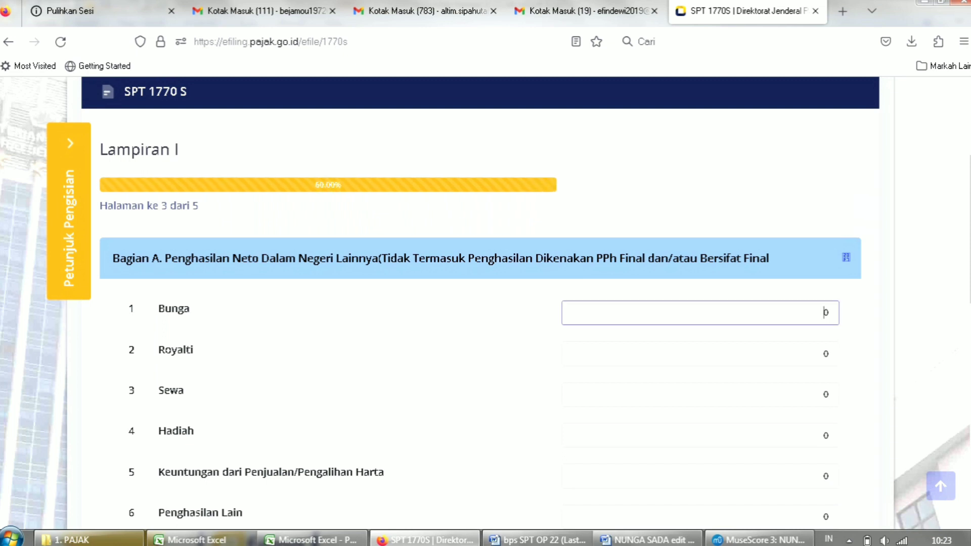
{"action": "left_click_drag", "start_coordinate": [970, 229], "coordinate": [970, 230]}
{"action": "scroll", "coordinate": [485, 303], "scroll_direction": "down", "scroll_amount": 1}
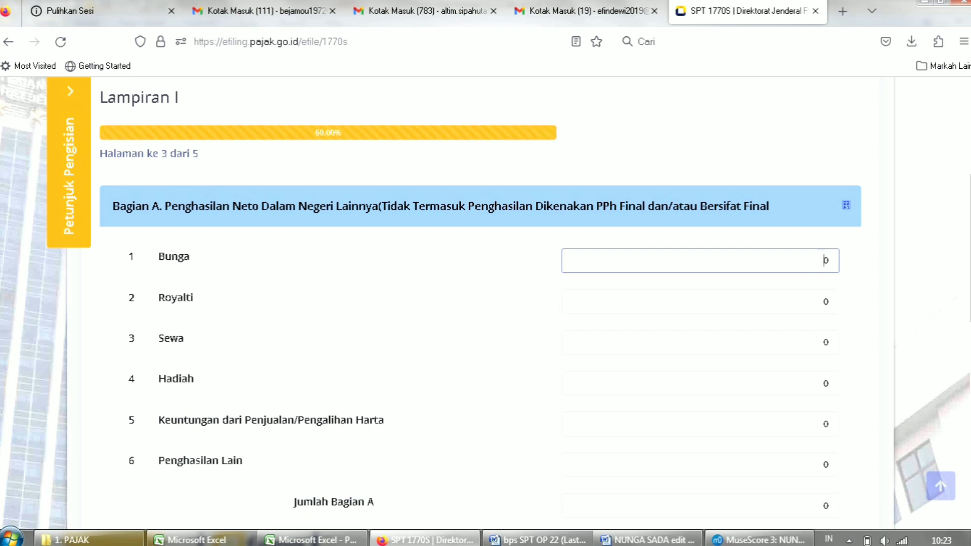
{"action": "left_click", "coordinate": [826, 342]}
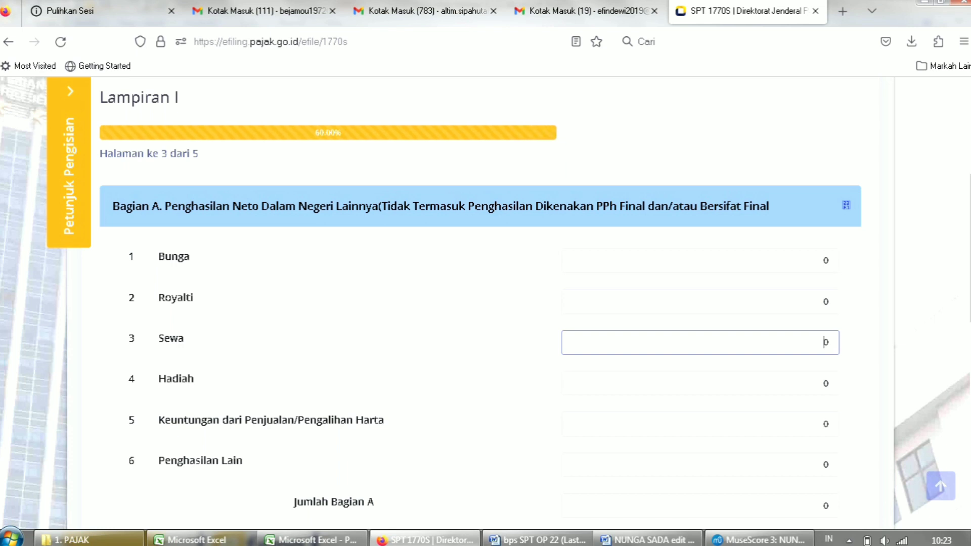
{"action": "left_click", "coordinate": [826, 383]}
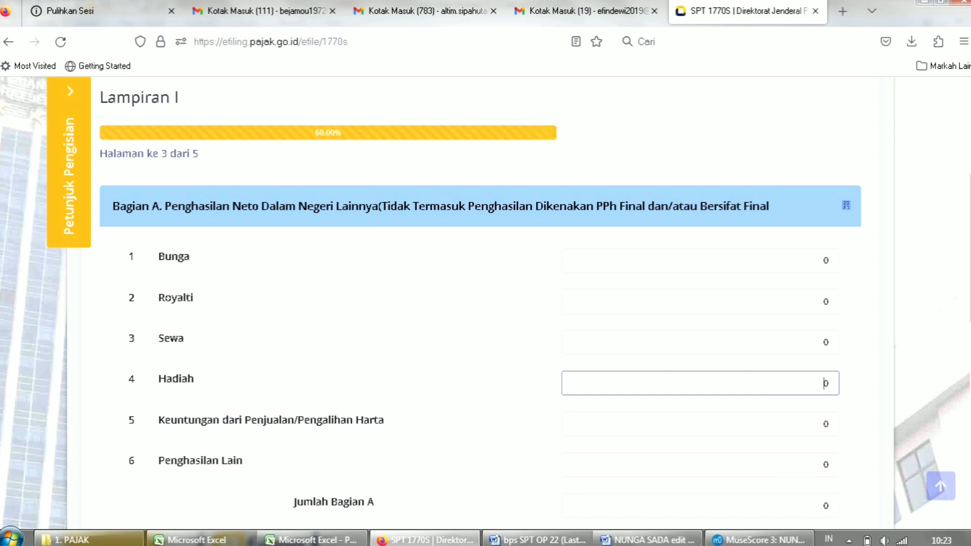
{"action": "scroll", "coordinate": [485, 303], "scroll_direction": "down", "scroll_amount": 2}
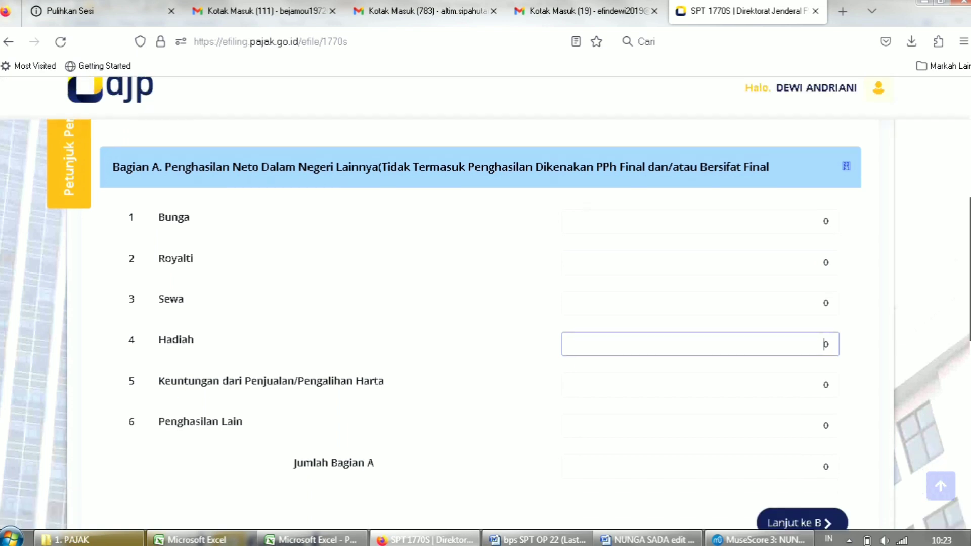
{"action": "left_click", "coordinate": [826, 410]}
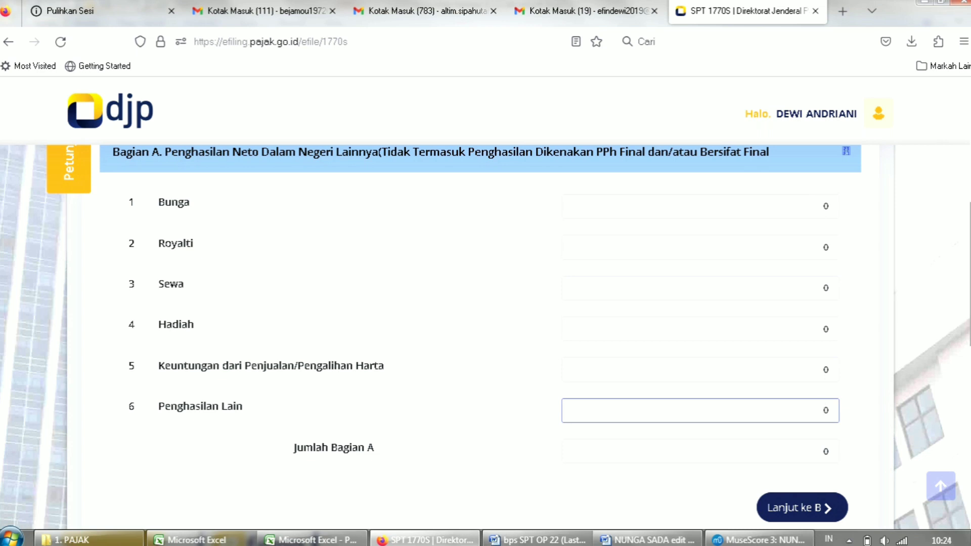
{"action": "scroll", "coordinate": [824, 424], "scroll_direction": "up", "scroll_amount": 1}
{"action": "scroll", "coordinate": [825, 424], "scroll_direction": "down", "scroll_amount": 1}
{"action": "scroll", "coordinate": [824, 424], "scroll_direction": "down", "scroll_amount": 3}
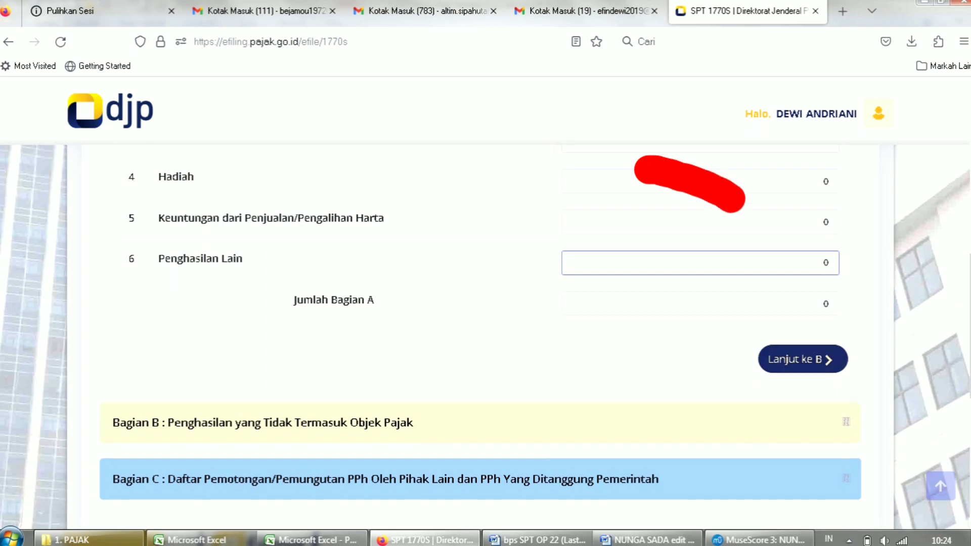
Move to Bagian B and check the Bantuan/Sumbangan/Hibah and Warisan amounts.
{"action": "left_click", "coordinate": [801, 360]}
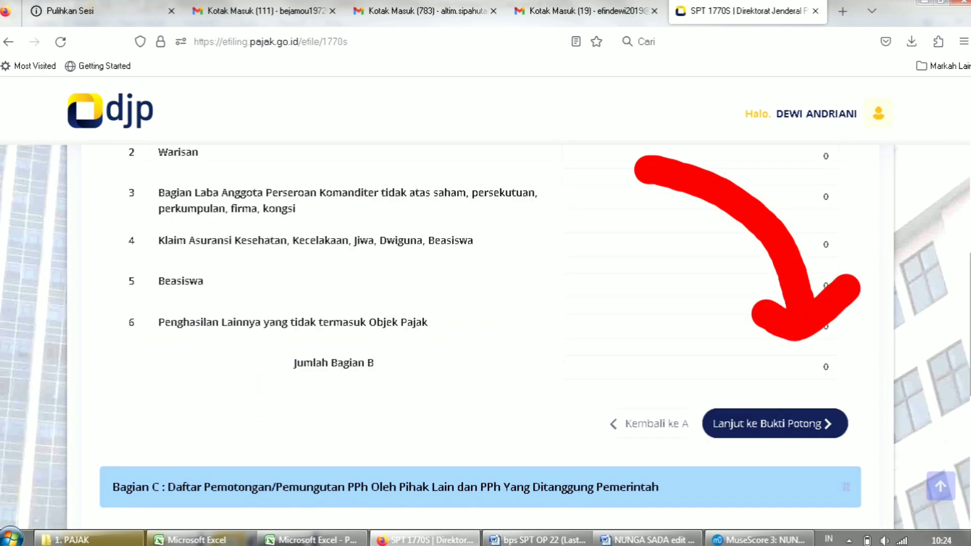
{"action": "scroll", "coordinate": [801, 360], "scroll_direction": "up", "scroll_amount": 2}
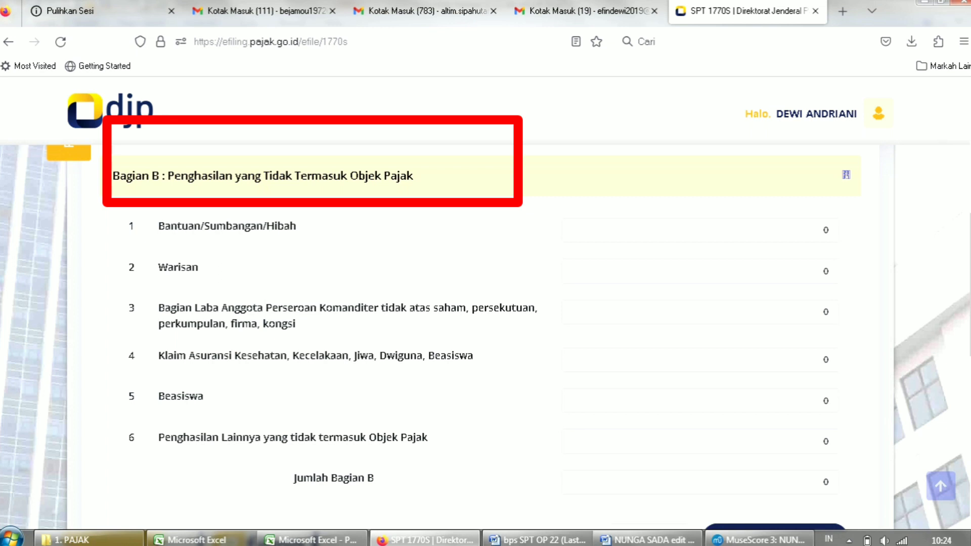
{"action": "double_click", "coordinate": [825, 230]}
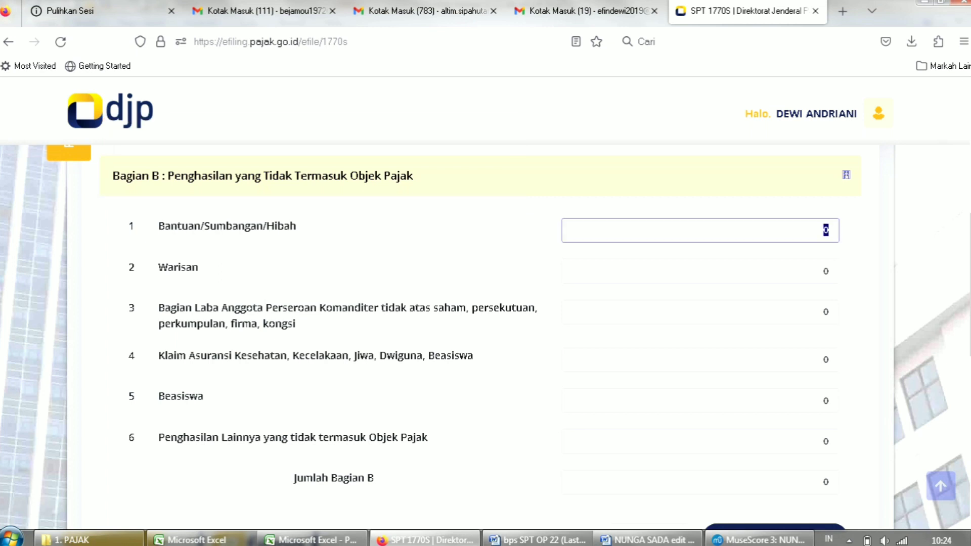
{"action": "key", "text": "Tab"}
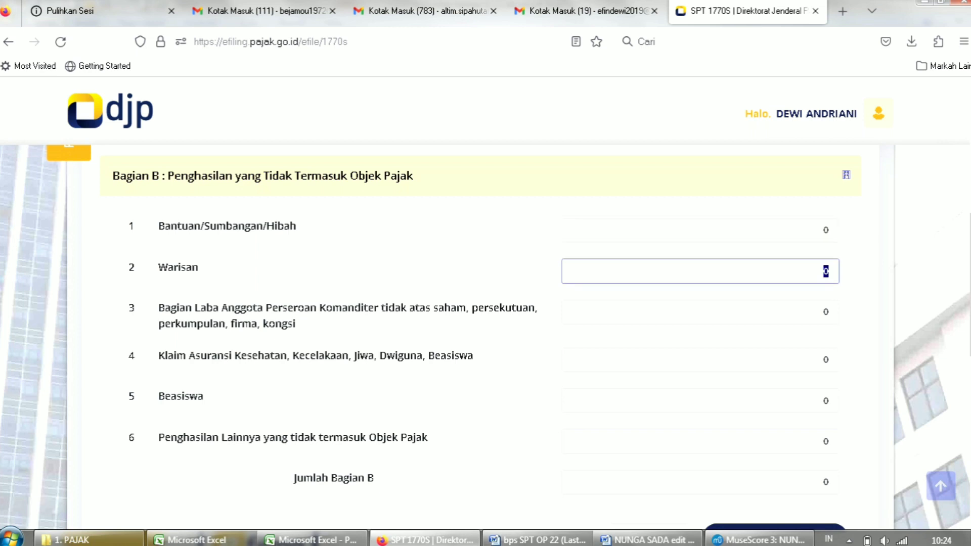
{"action": "key", "text": "shift+Tab"}
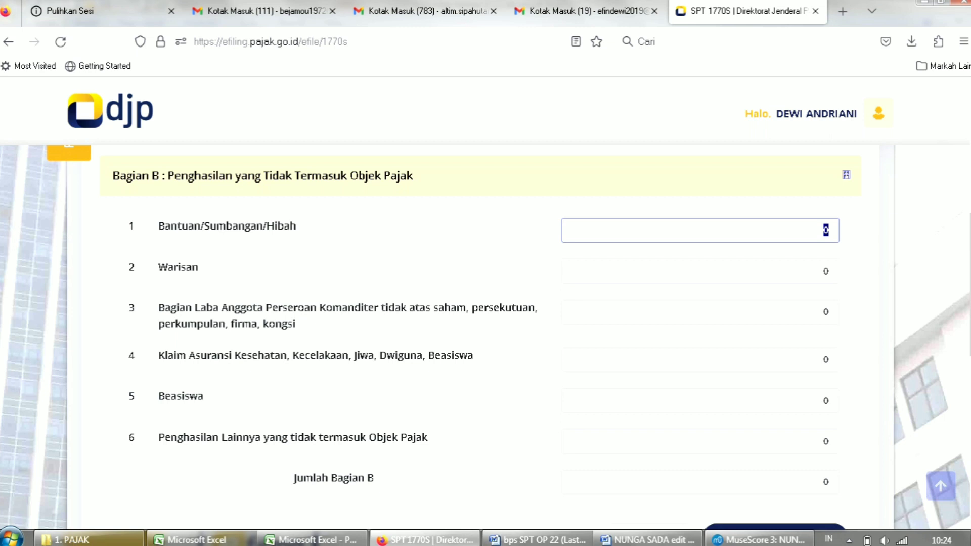
{"action": "key", "text": "Tab"}
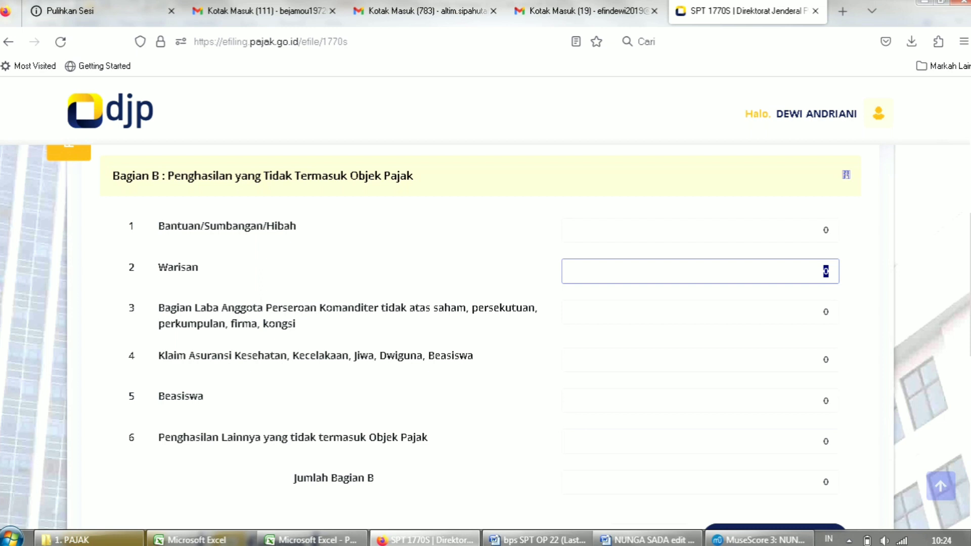
{"action": "left_click", "coordinate": [825, 230]}
{"action": "left_click", "coordinate": [825, 271]}
Re-enter 0 for Warisan and confirm Beasiswa and Penghasilan Lainnya are 0.
{"action": "double_click", "coordinate": [825, 271]}
{"action": "type", "text": "0"}
{"action": "double_click", "coordinate": [825, 271]}
{"action": "left_click", "coordinate": [824, 271]}
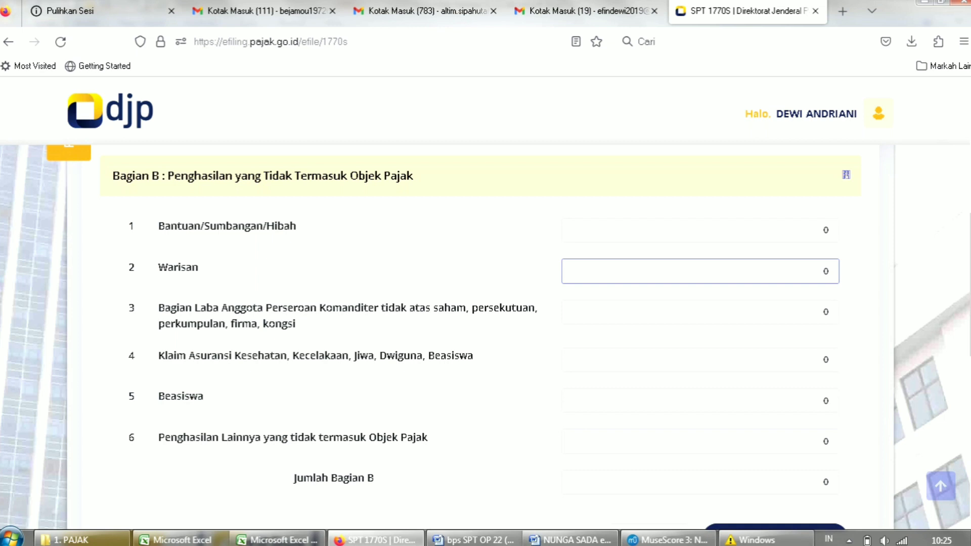
{"action": "double_click", "coordinate": [825, 271]}
{"action": "scroll", "coordinate": [826, 272], "scroll_direction": "down", "scroll_amount": 2}
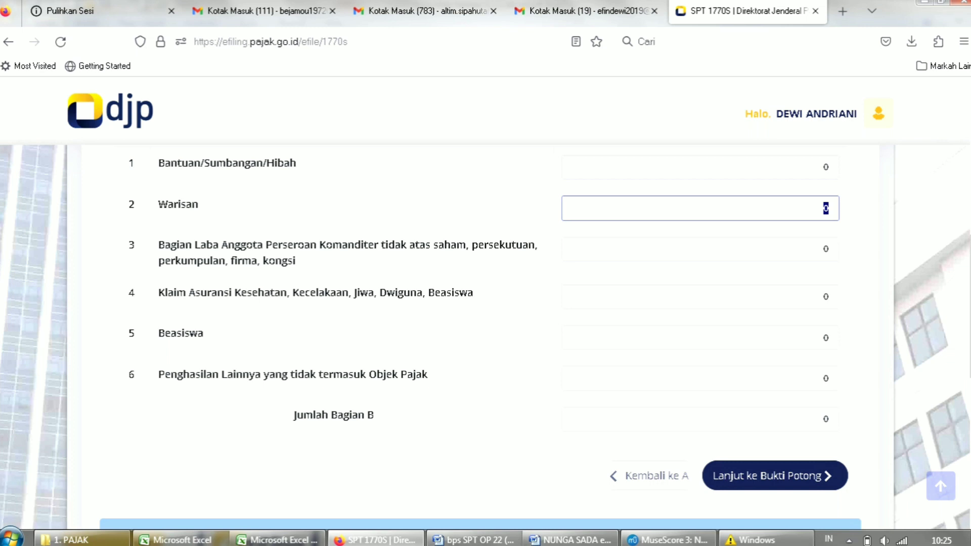
{"action": "left_click", "coordinate": [825, 378]}
{"action": "left_click", "coordinate": [825, 338]}
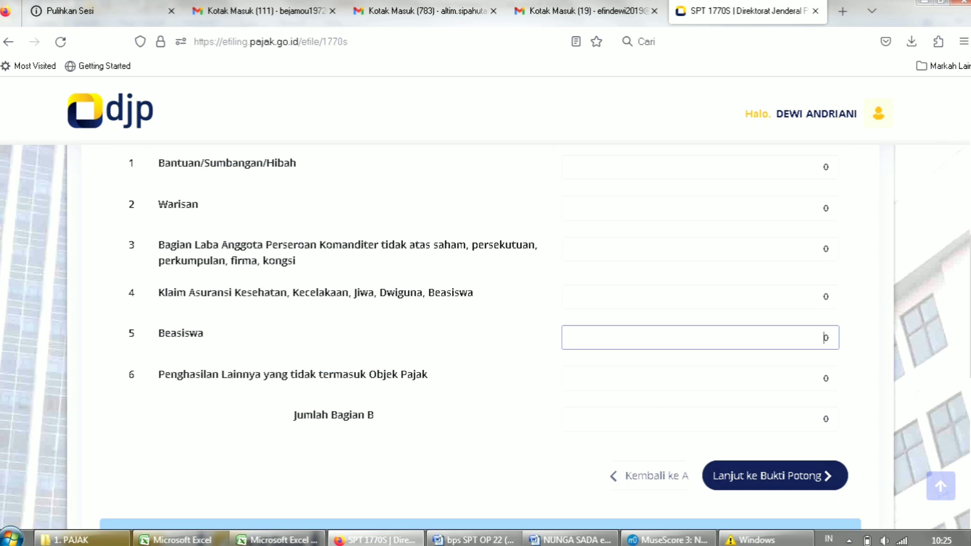
{"action": "scroll", "coordinate": [486, 334], "scroll_direction": "down", "scroll_amount": 1}
{"action": "scroll", "coordinate": [485, 334], "scroll_direction": "up", "scroll_amount": 2}
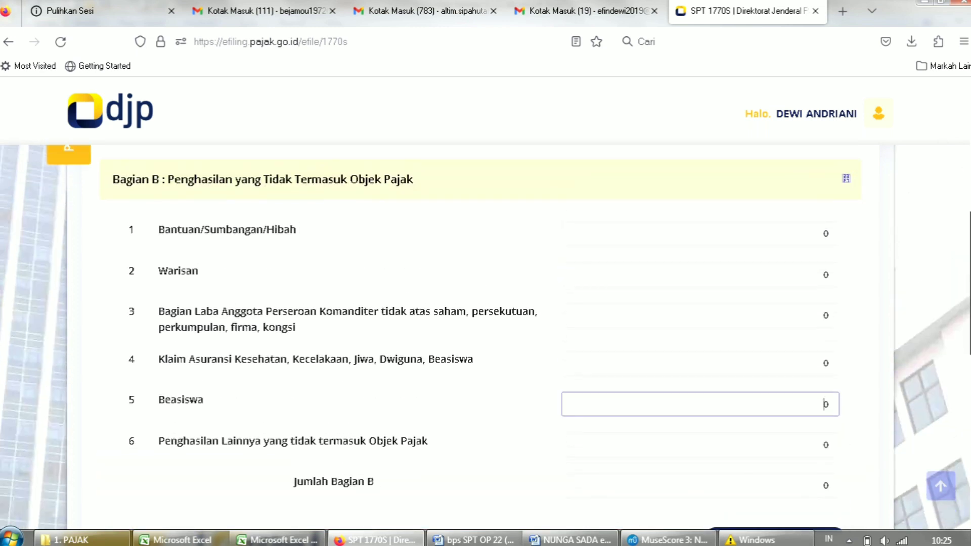
{"action": "scroll", "coordinate": [825, 403], "scroll_direction": "down", "scroll_amount": 5}
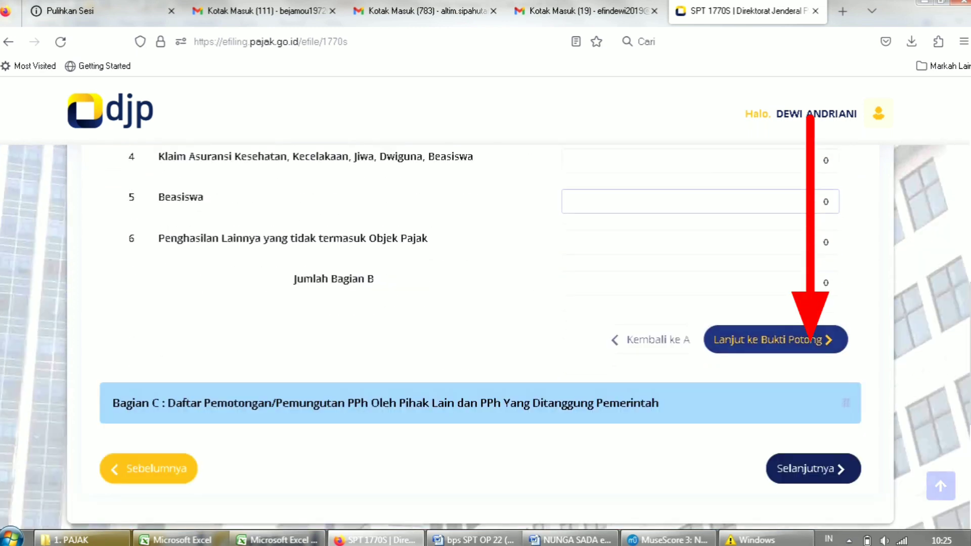
Start a Bagian C withholding slip with Pasal 21 tax type and the withholder's tax number.
{"action": "left_click", "coordinate": [775, 340]}
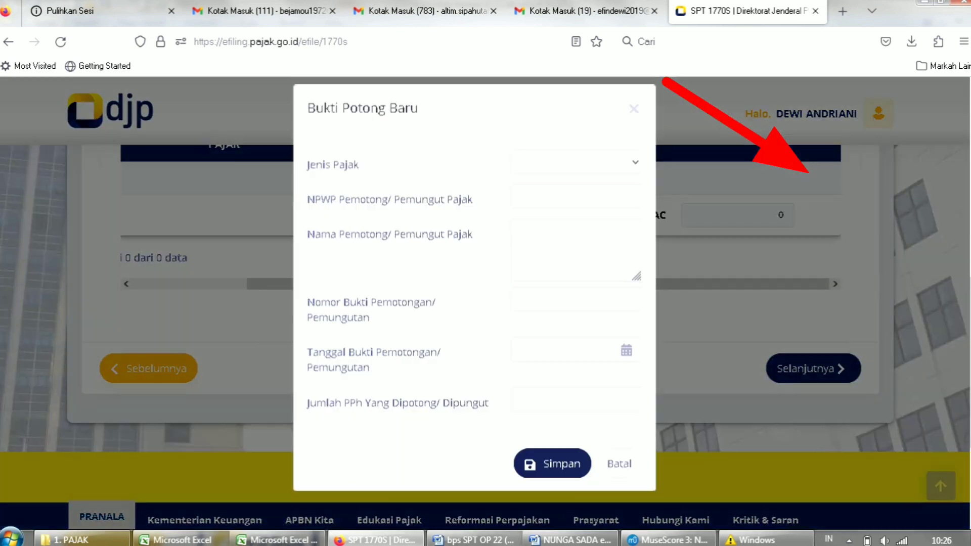
{"action": "left_click", "coordinate": [576, 171]}
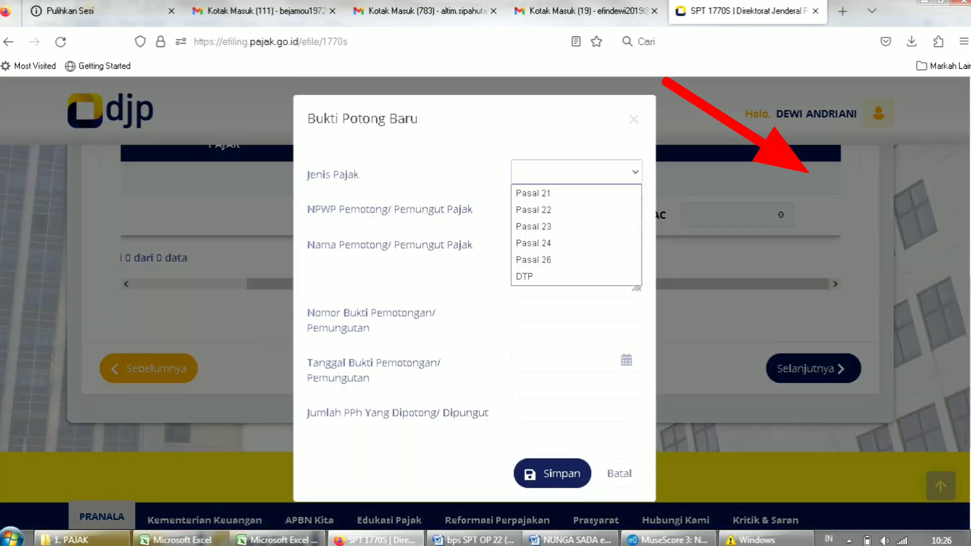
{"action": "left_click", "coordinate": [576, 193]}
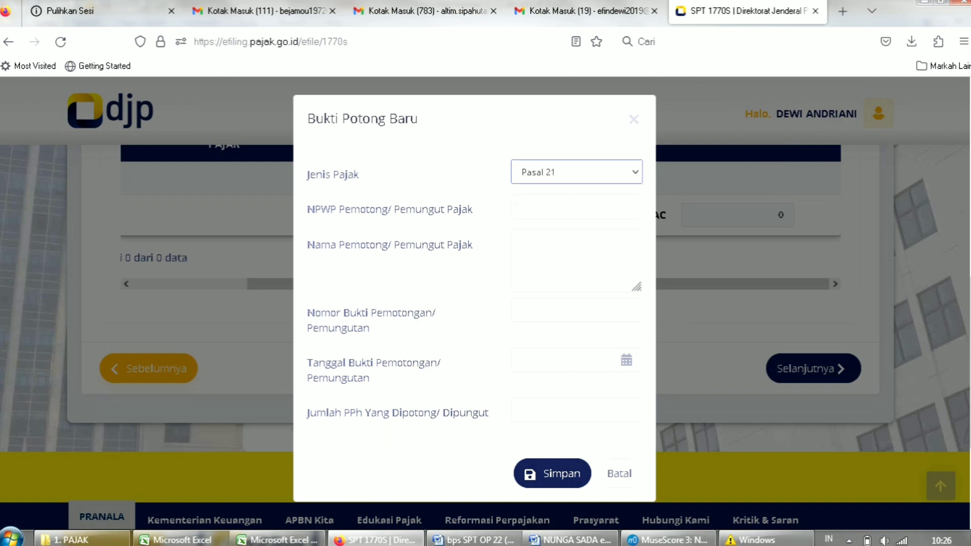
{"action": "left_click", "coordinate": [576, 207]}
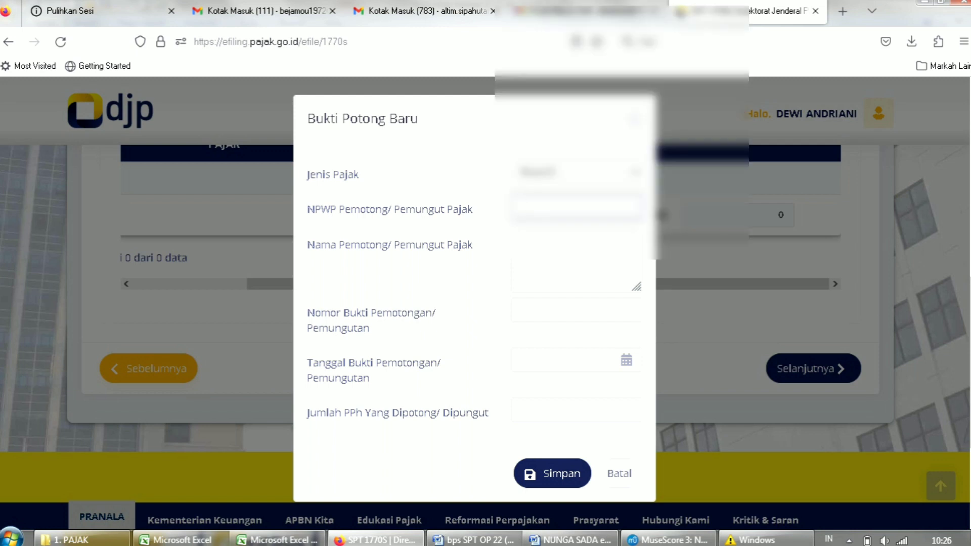
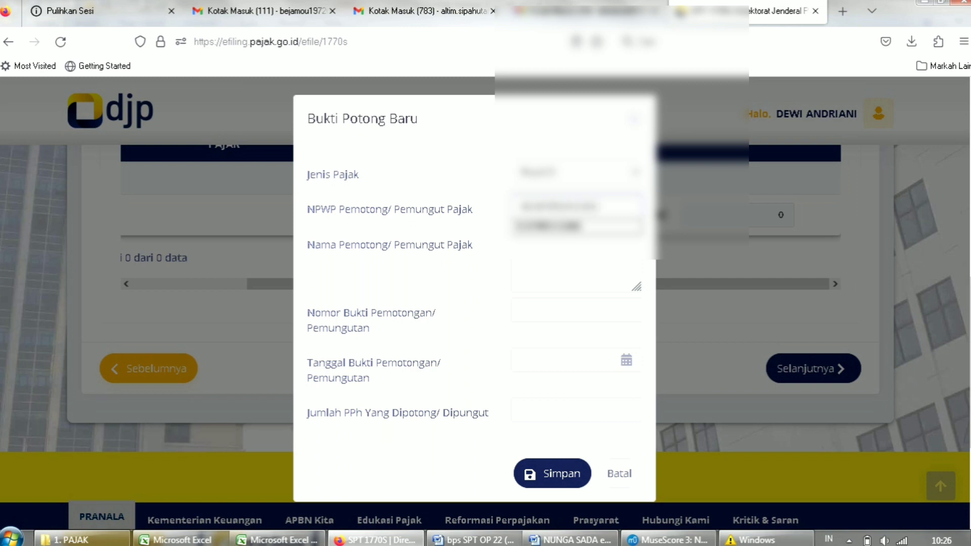
{"action": "key", "text": "Tab"}
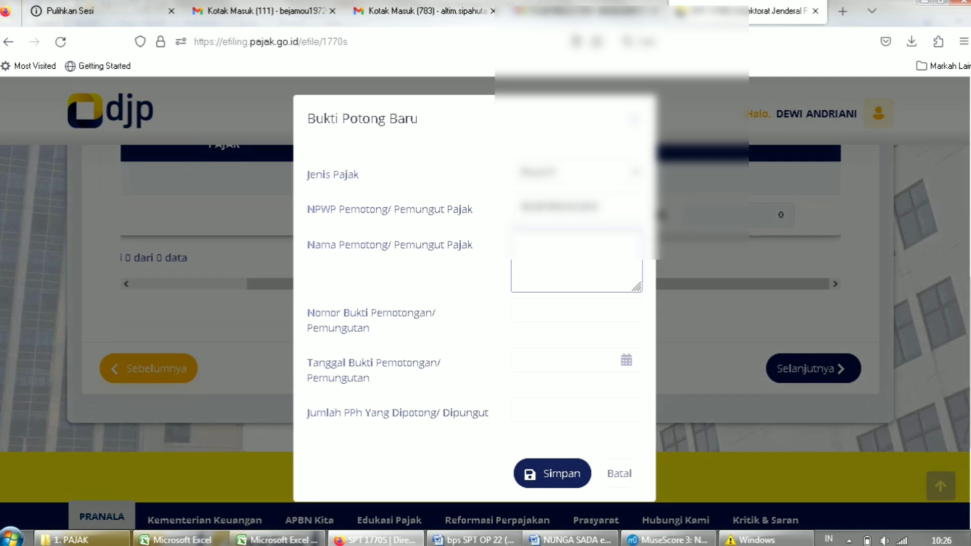
{"action": "left_click", "coordinate": [576, 207]}
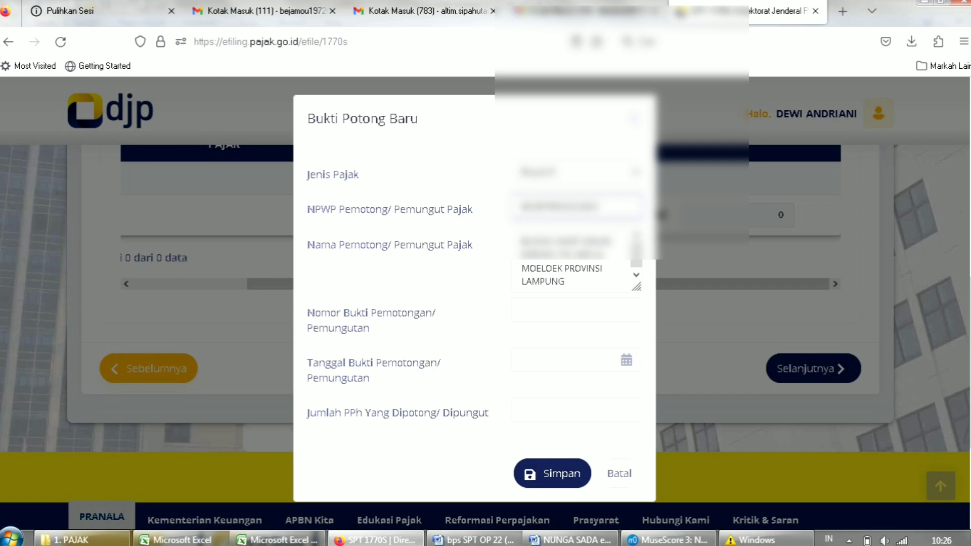
Enter the slip number, date 01-01-2023 and Jumlah PPh 515.000, then save the slip.
{"action": "left_click", "coordinate": [577, 310]}
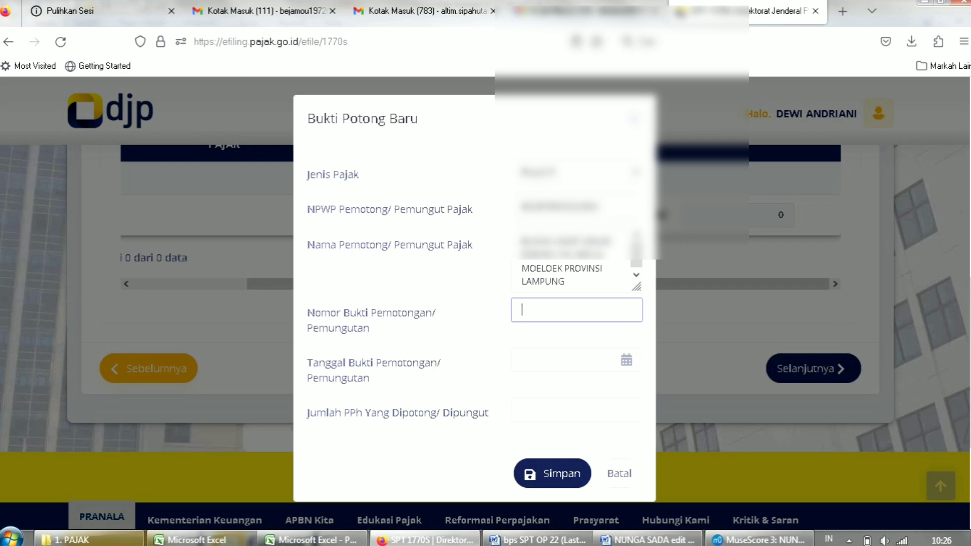
{"action": "key", "text": "Tab"}
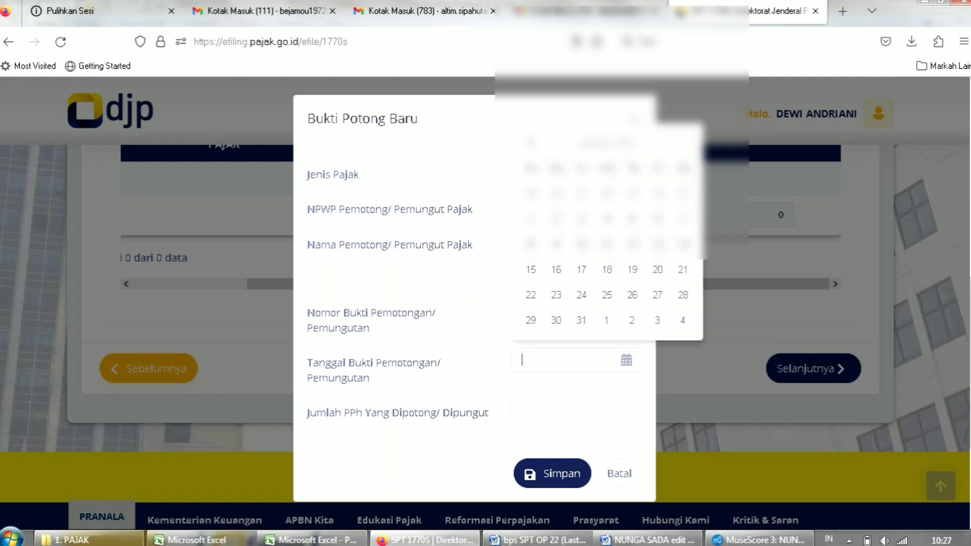
{"action": "left_click", "coordinate": [531, 219]}
{"action": "left_click", "coordinate": [576, 410]}
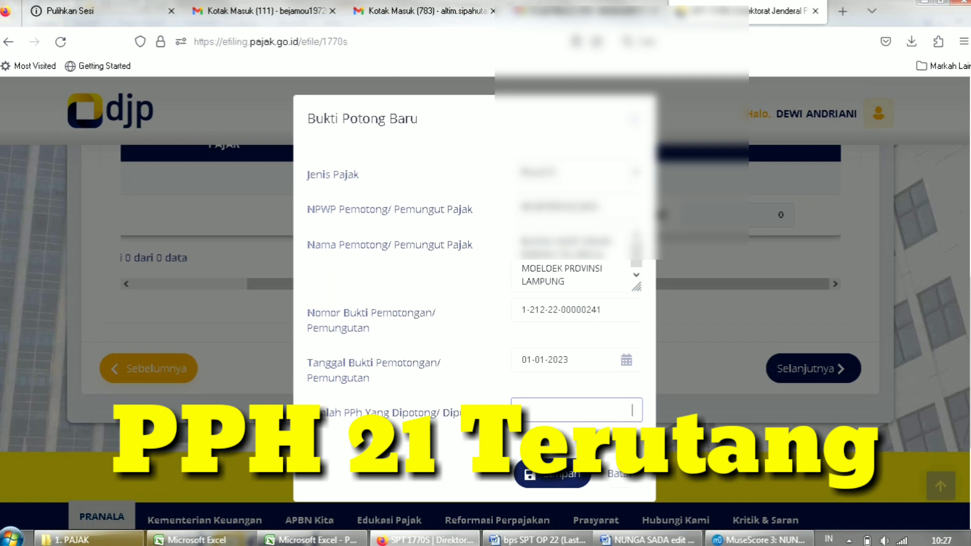
{"action": "type", "text": "5"}
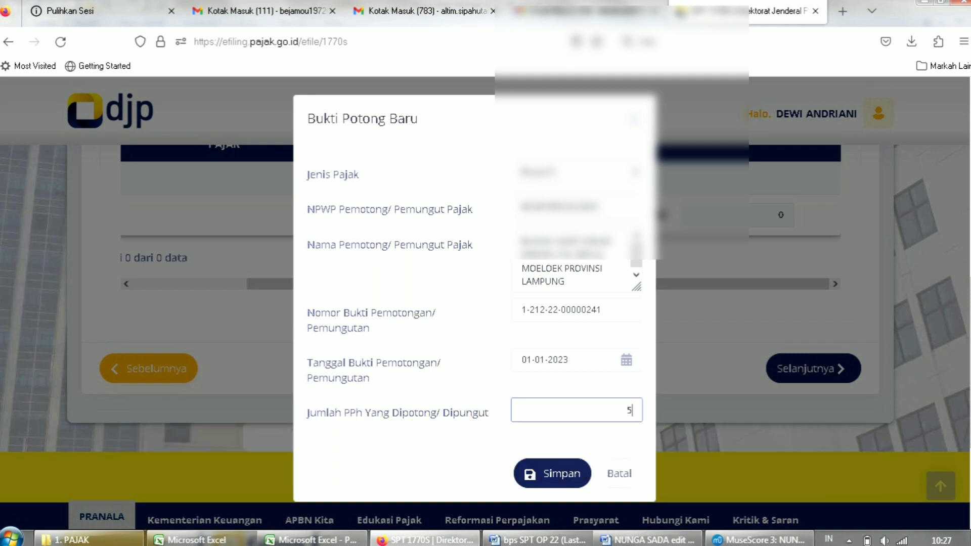
{"action": "type", "text": "15.000"}
{"action": "left_click", "coordinate": [552, 473]}
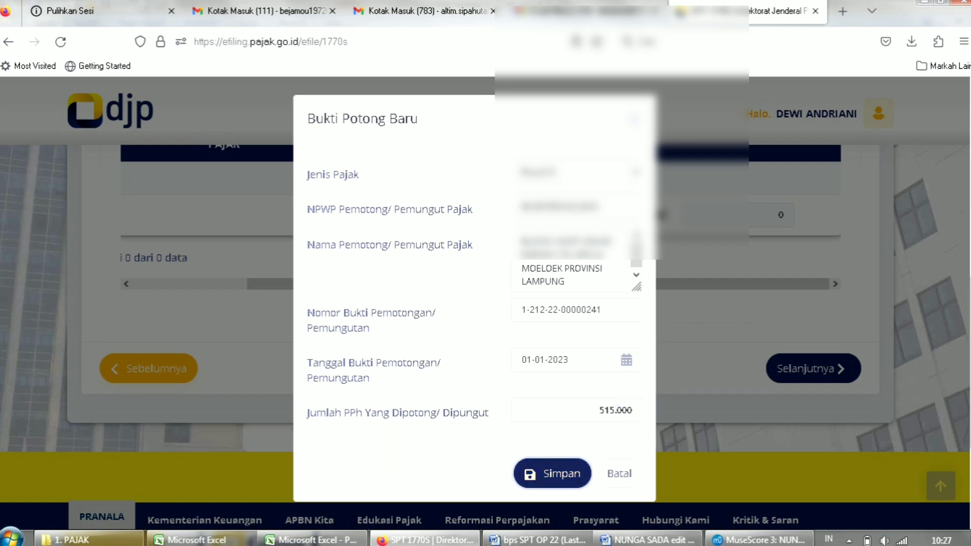
{"action": "left_click", "coordinate": [552, 473]}
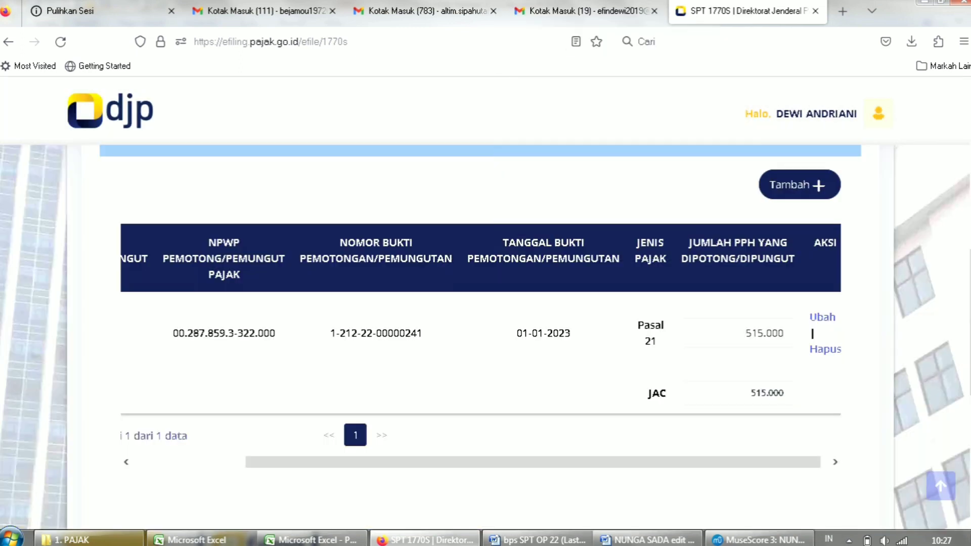
Discard an empty extra slip form, keeping the single 515.000 slip, and continue with Selanjutnya.
{"action": "scroll", "coordinate": [486, 336], "scroll_direction": "down", "scroll_amount": 1}
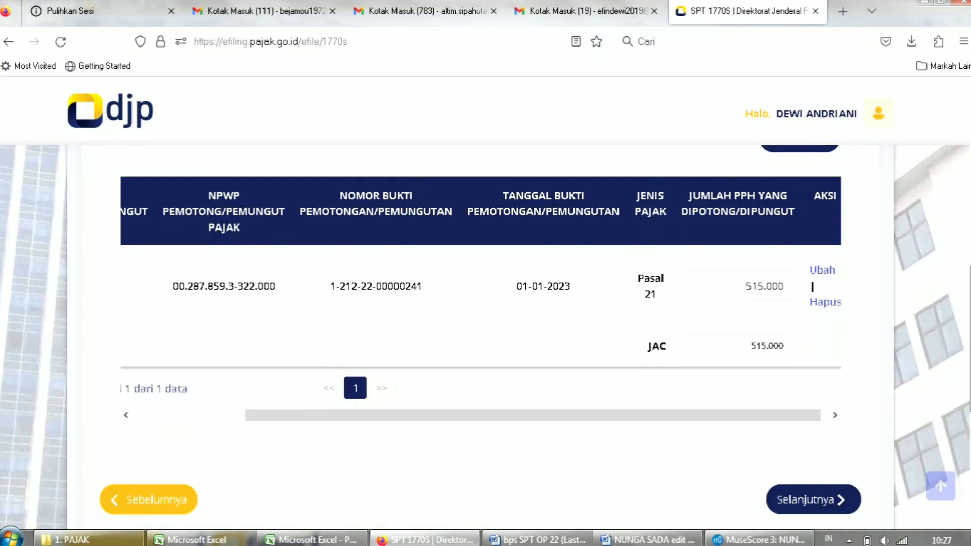
{"action": "scroll", "coordinate": [486, 337], "scroll_direction": "up", "scroll_amount": 1}
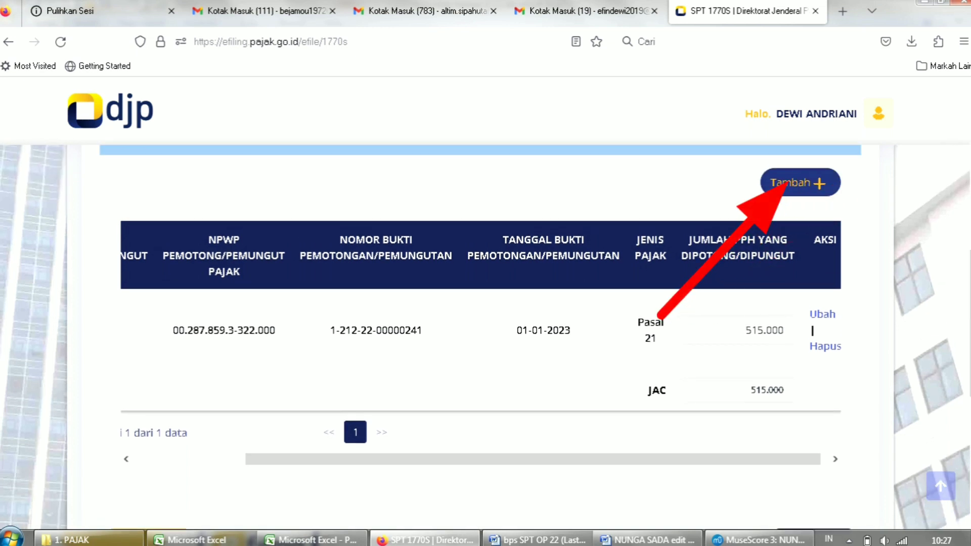
{"action": "left_click", "coordinate": [799, 182]}
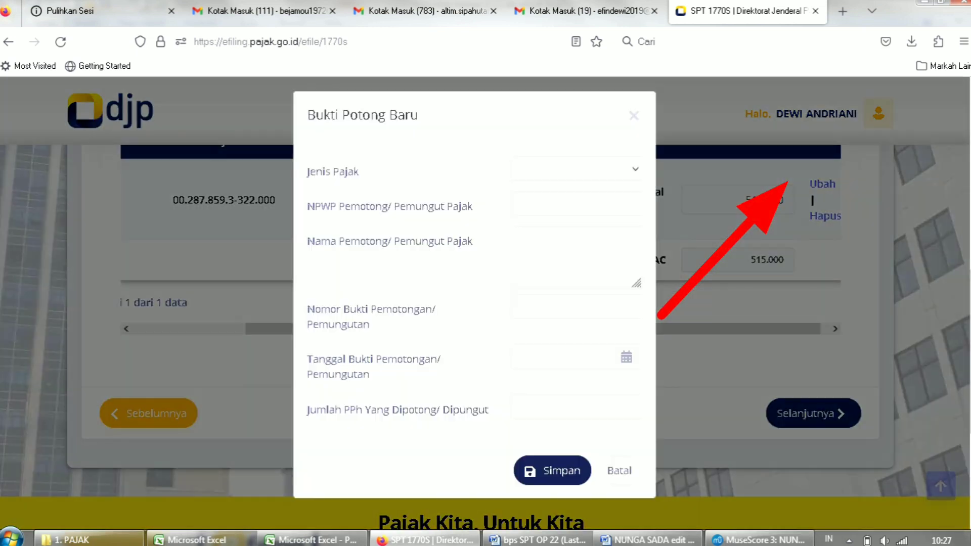
{"action": "left_click", "coordinate": [633, 119]}
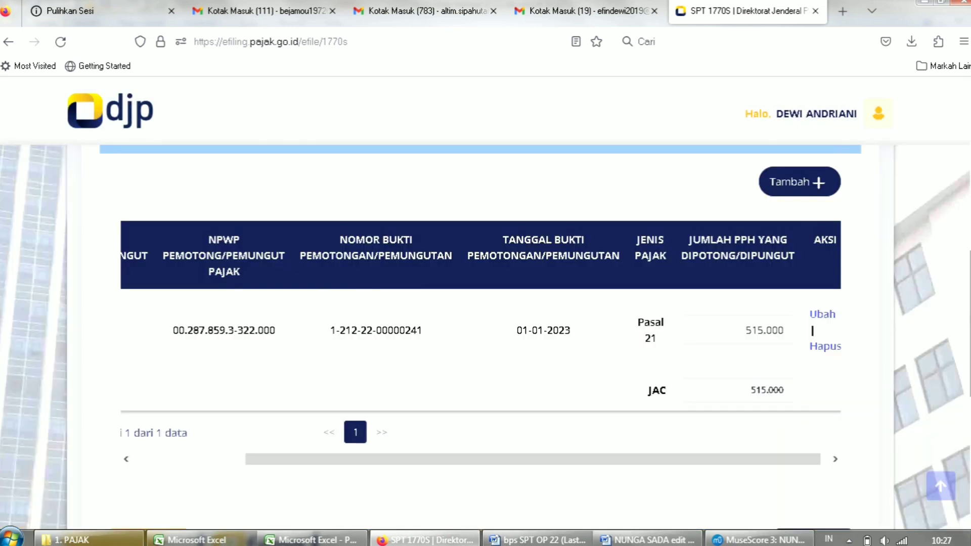
{"action": "scroll", "coordinate": [485, 338], "scroll_direction": "down", "scroll_amount": 3}
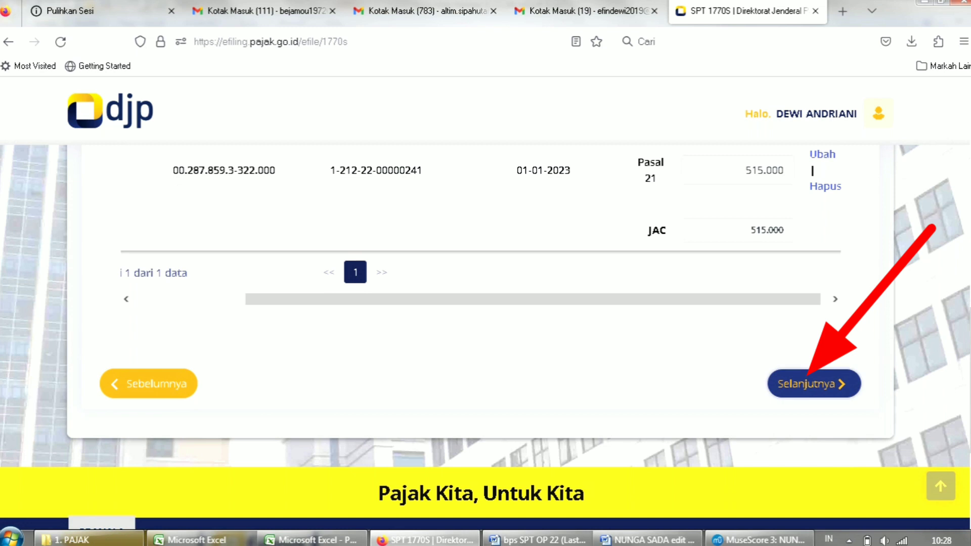
{"action": "left_click", "coordinate": [814, 383]}
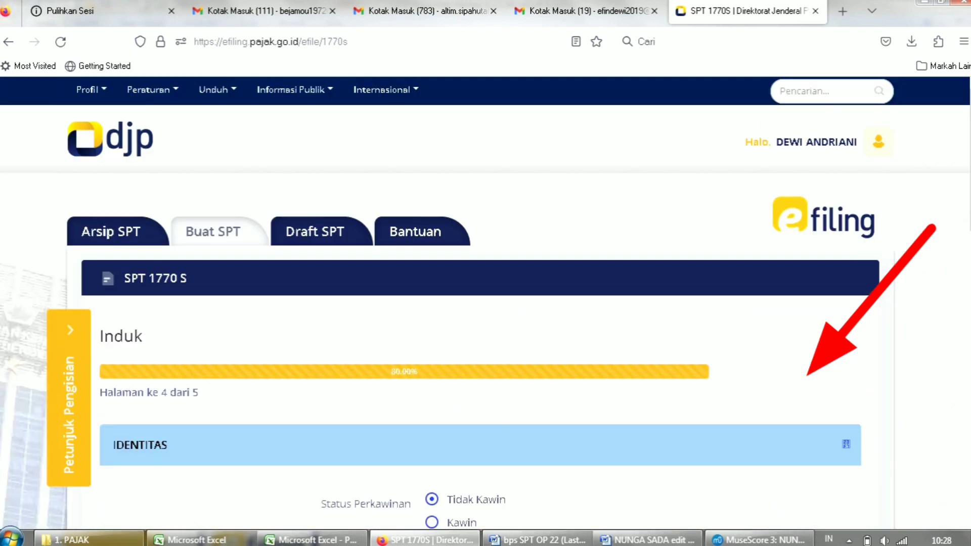
Expand section A, Penghasilan Netto, showing rows 1–6 at 0 and status Tidak Kawin.
{"action": "scroll", "coordinate": [485, 303], "scroll_direction": "down", "scroll_amount": 3}
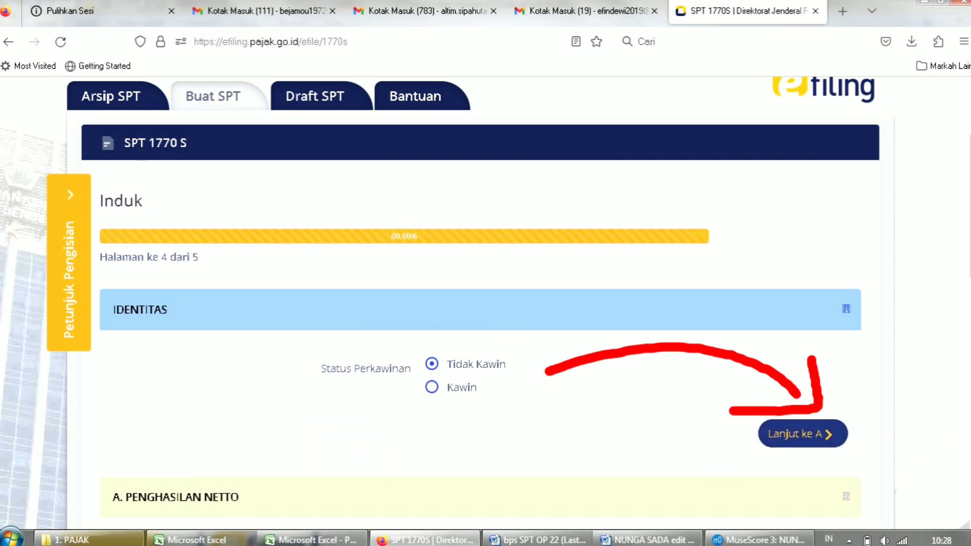
{"action": "left_click", "coordinate": [802, 433]}
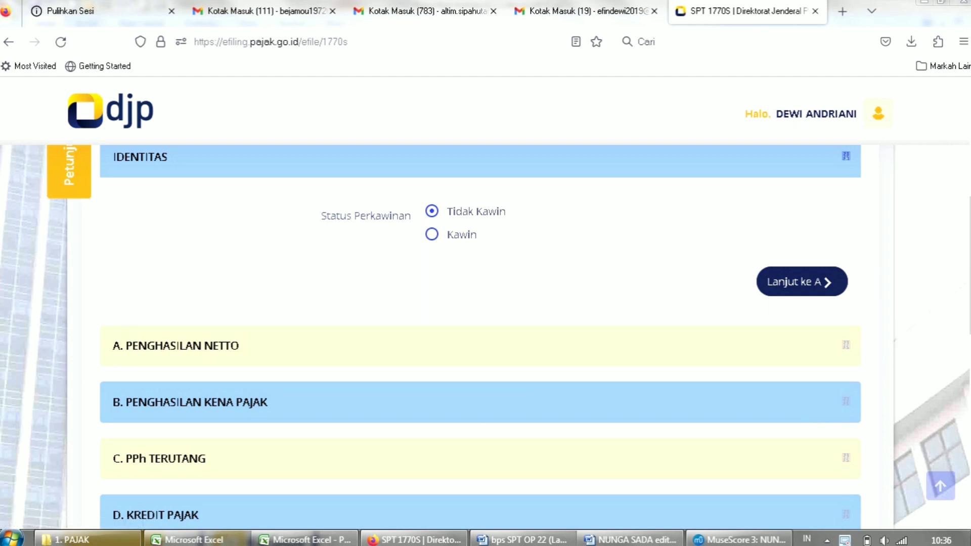
{"action": "left_click", "coordinate": [802, 280]}
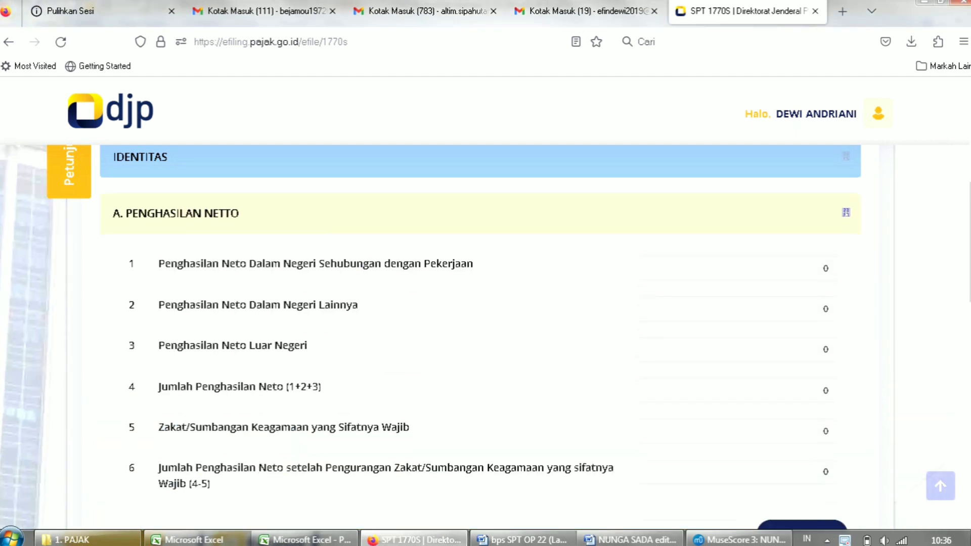
Enter 73.300.082 as domestic employment net income in row 1.
{"action": "left_click", "coordinate": [825, 269]}
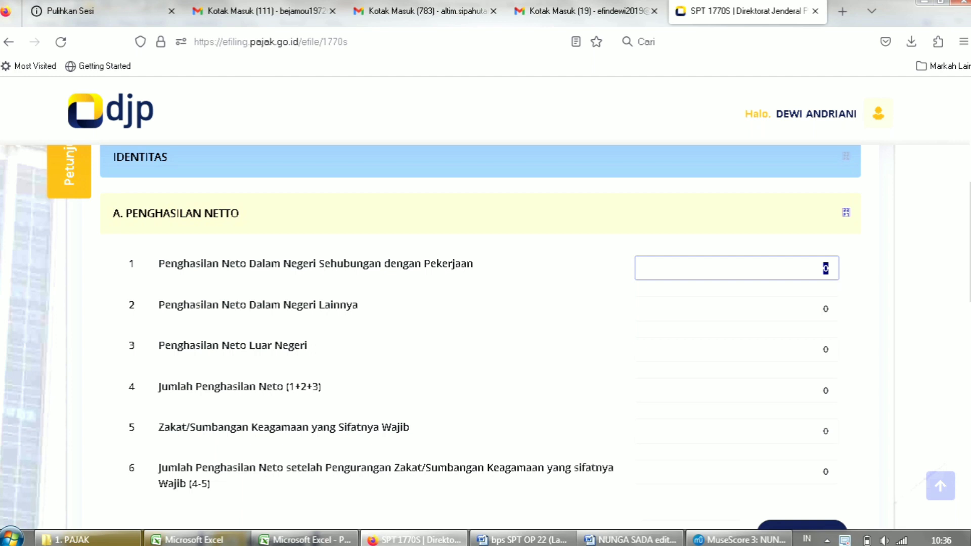
{"action": "type", "text": "73.300.082"}
{"action": "key", "text": "Tab"}
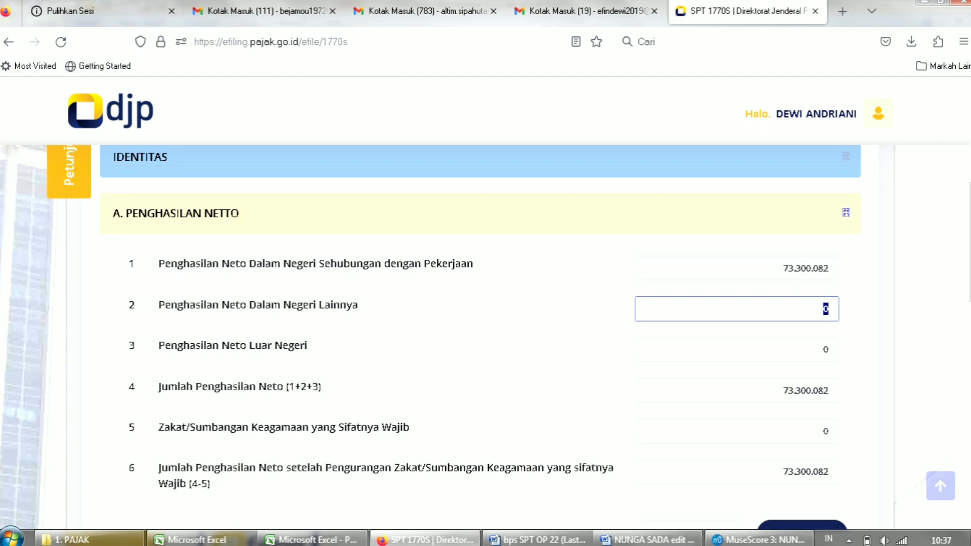
{"action": "scroll", "coordinate": [431, 336], "scroll_direction": "down", "scroll_amount": 1}
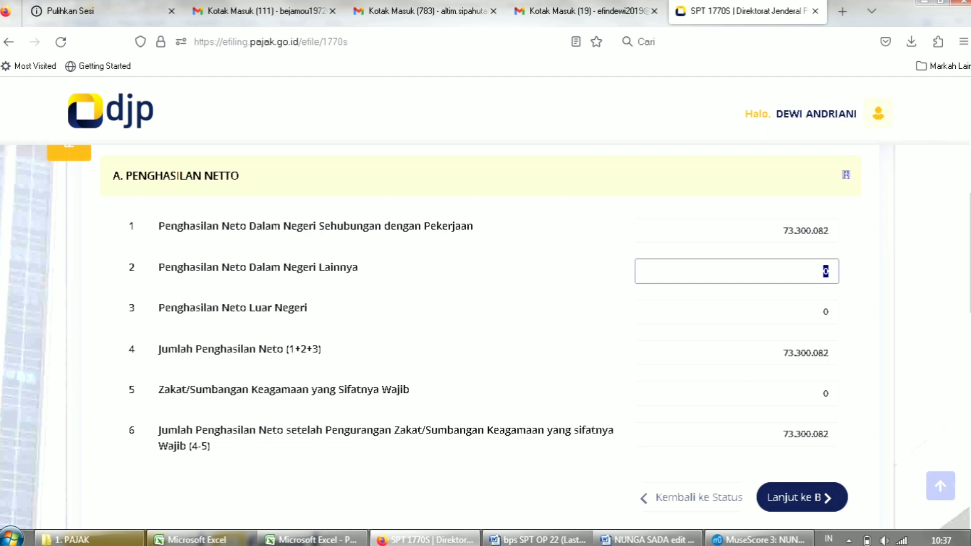
Set the other and foreign net income rows to 0, then proceed to section B.
{"action": "type", "text": "0"}
{"action": "left_click", "coordinate": [826, 311]}
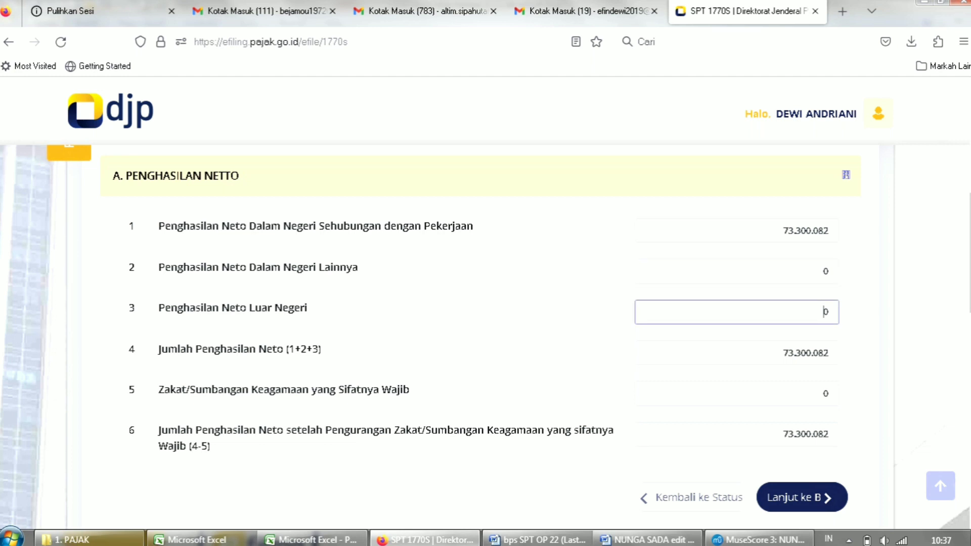
{"action": "double_click", "coordinate": [825, 311]}
{"action": "type", "text": "0"}
{"action": "scroll", "coordinate": [484, 338], "scroll_direction": "down", "scroll_amount": 1}
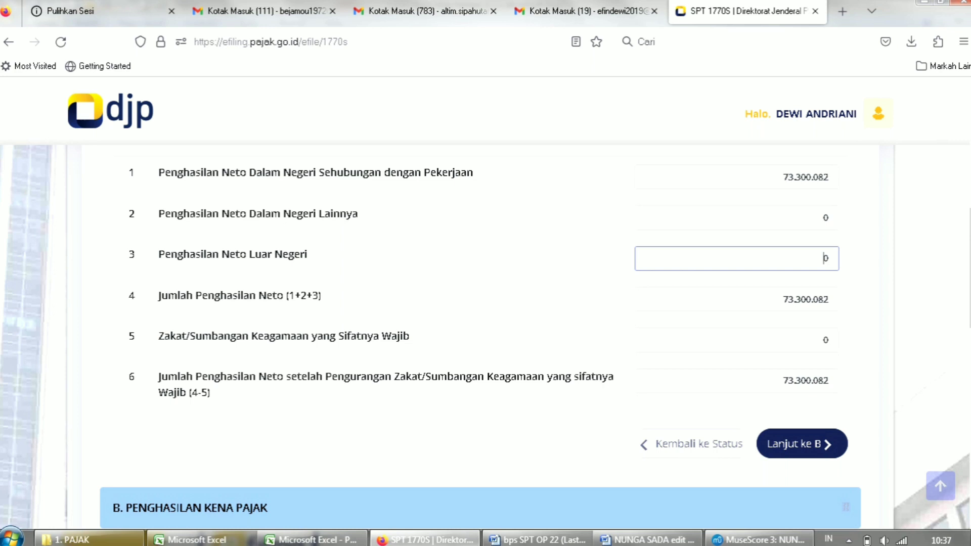
{"action": "key", "text": "Tab"}
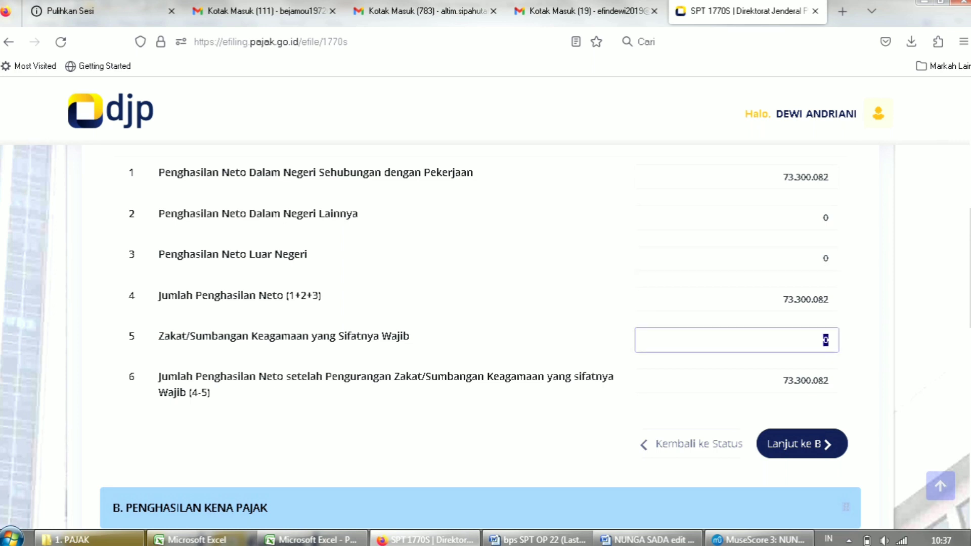
{"action": "scroll", "coordinate": [485, 338], "scroll_direction": "down", "scroll_amount": 2}
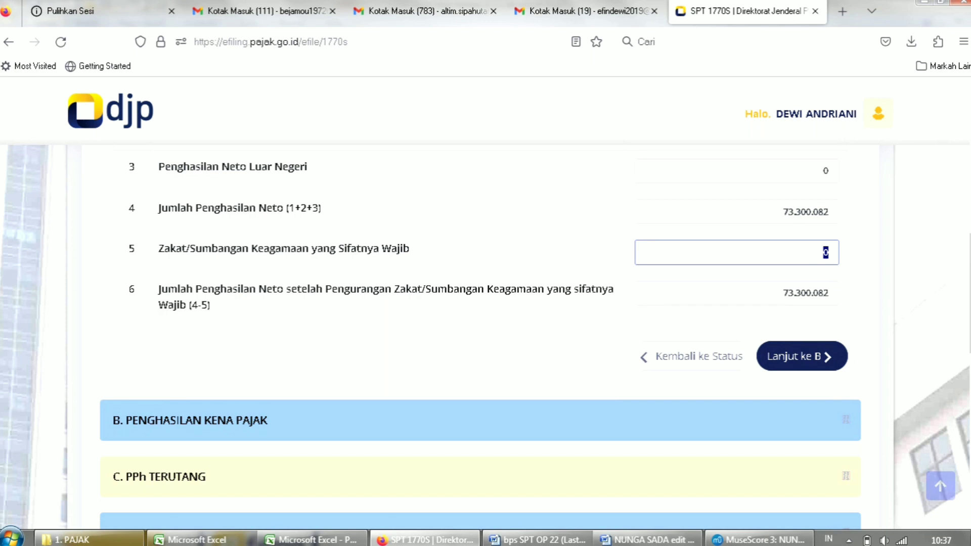
{"action": "left_click", "coordinate": [802, 356]}
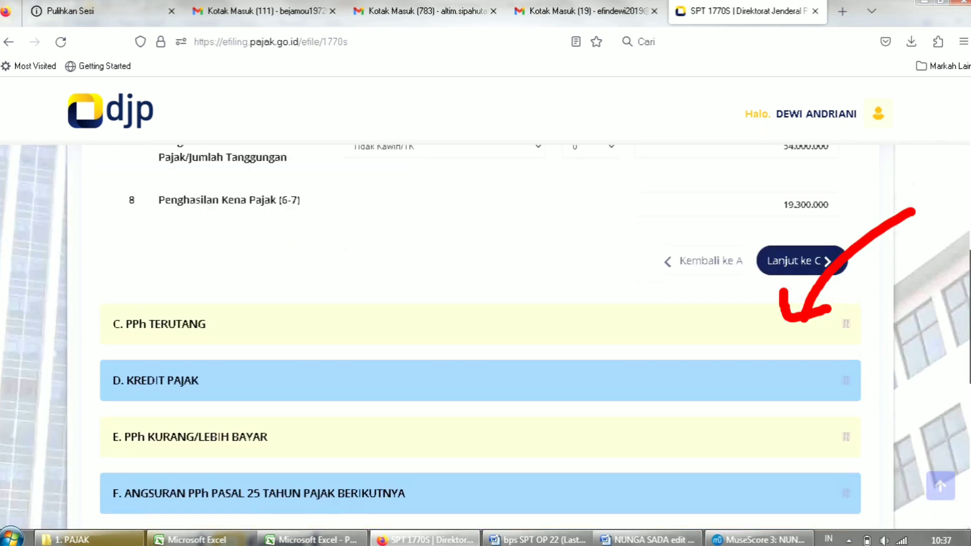
Set 2 dependants for a 63.000.000 PTKP, giving 10.300.000 taxable income, then continue to section C.
{"action": "scroll", "coordinate": [486, 337], "scroll_direction": "up", "scroll_amount": 2}
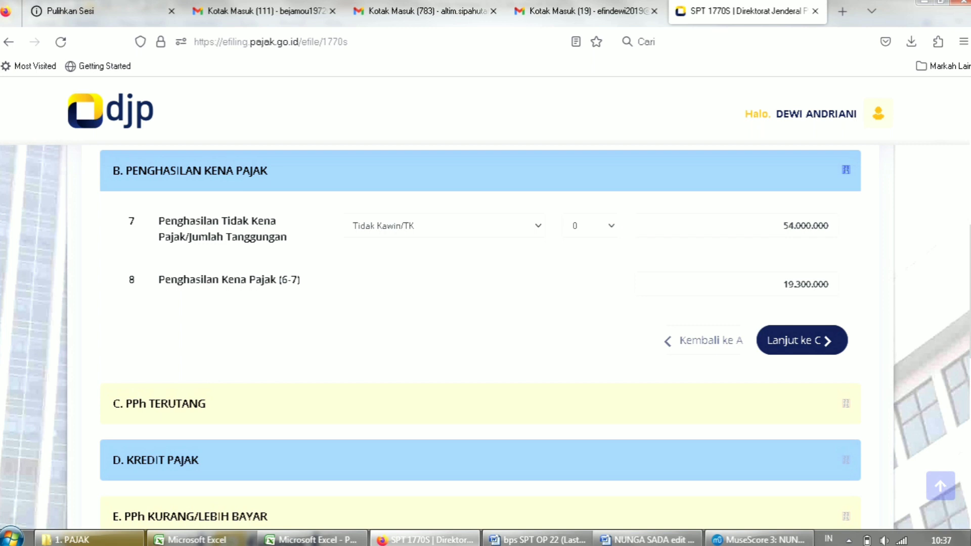
{"action": "left_click", "coordinate": [611, 226]}
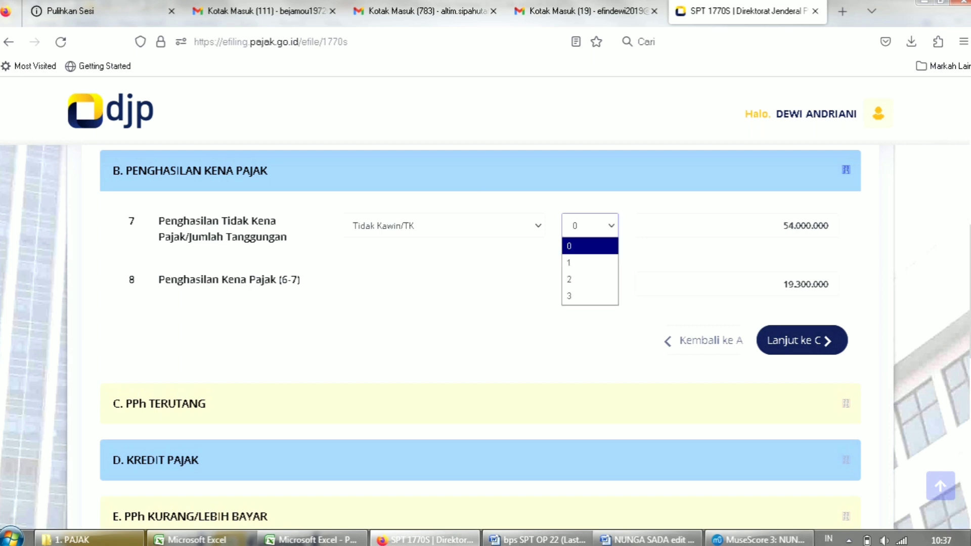
{"action": "key", "text": "Return"}
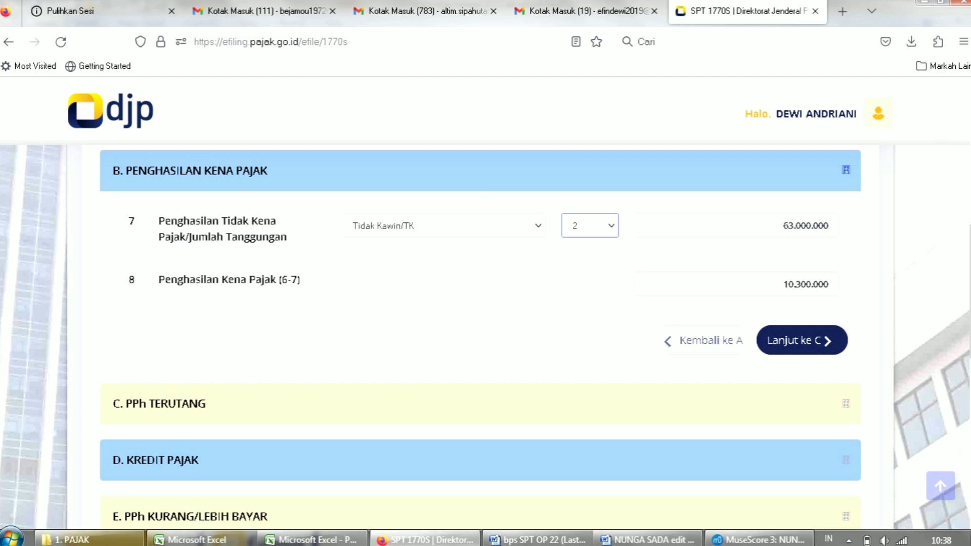
{"action": "key", "text": "Tab"}
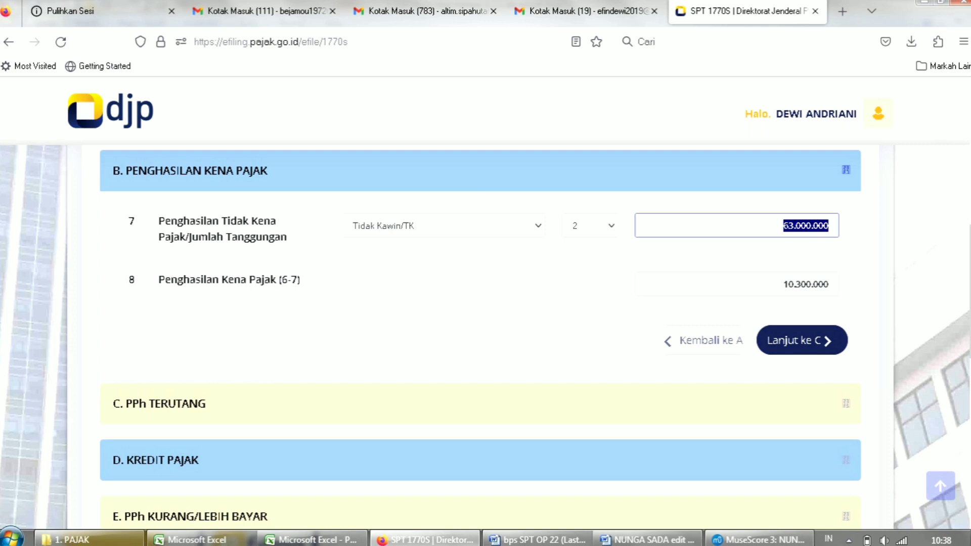
{"action": "left_click", "coordinate": [590, 225]}
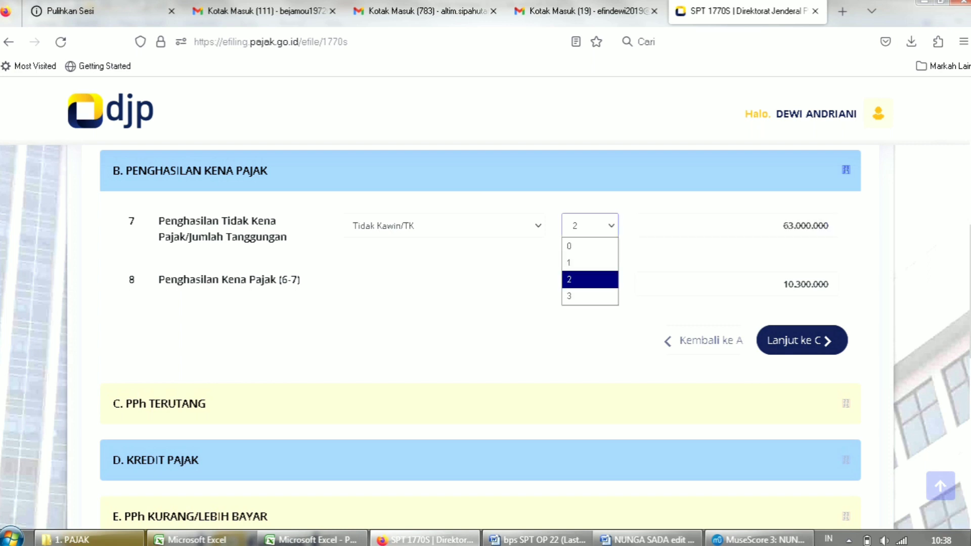
{"action": "left_click", "coordinate": [590, 226]}
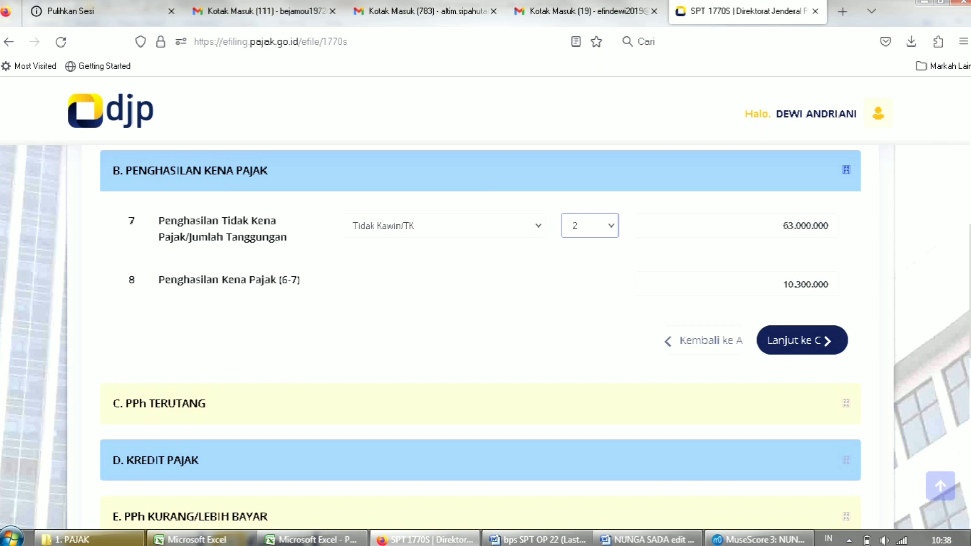
{"action": "key", "text": "Tab"}
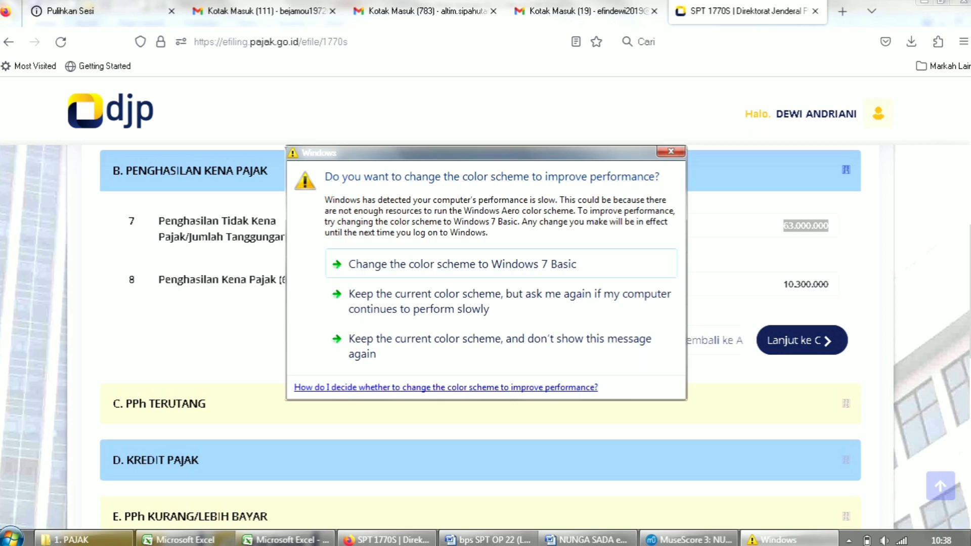
{"action": "left_click", "coordinate": [671, 151]}
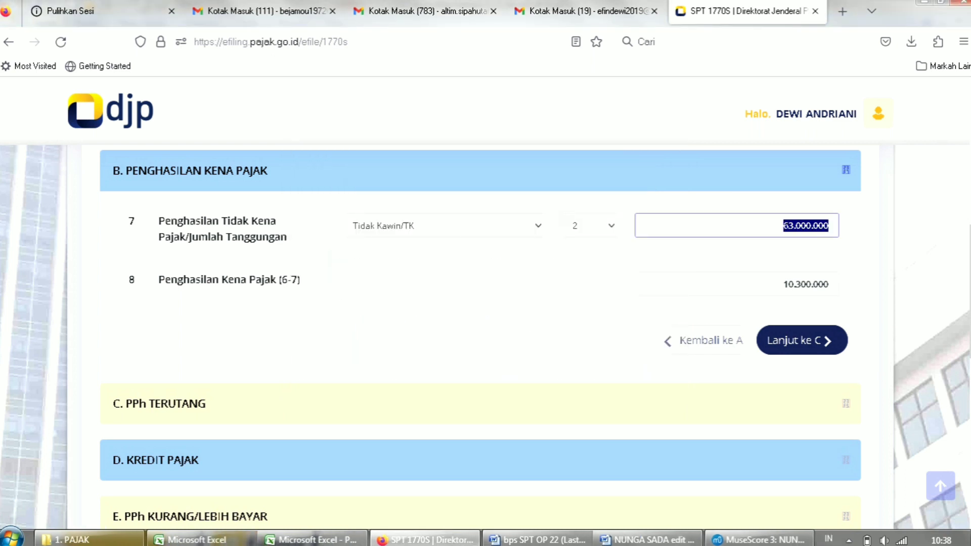
{"action": "left_click", "coordinate": [806, 225]}
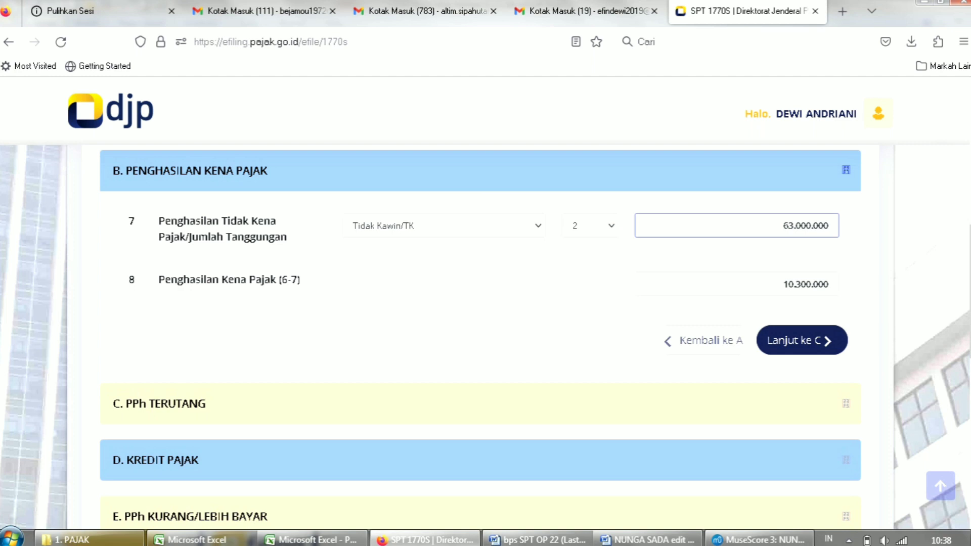
{"action": "key", "text": "Tab"}
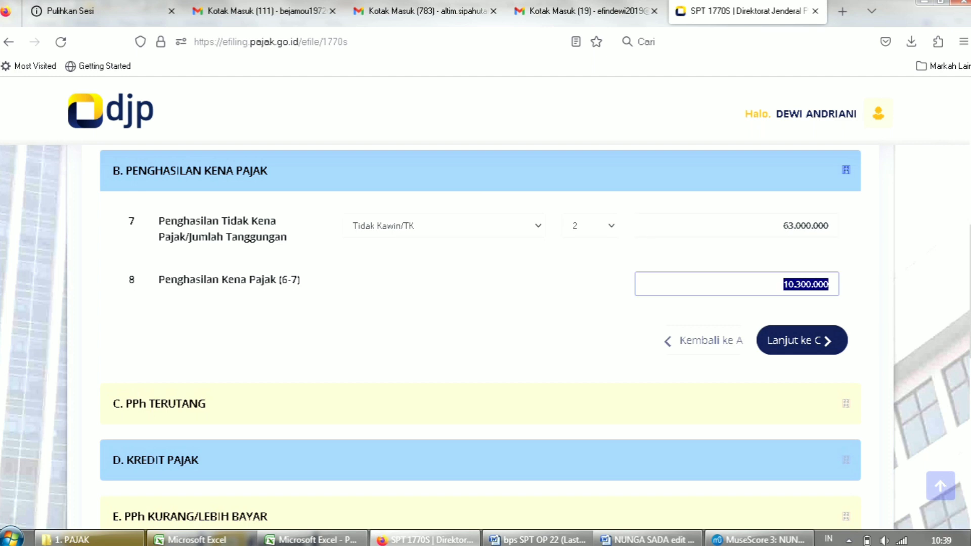
{"action": "left_click", "coordinate": [801, 340]}
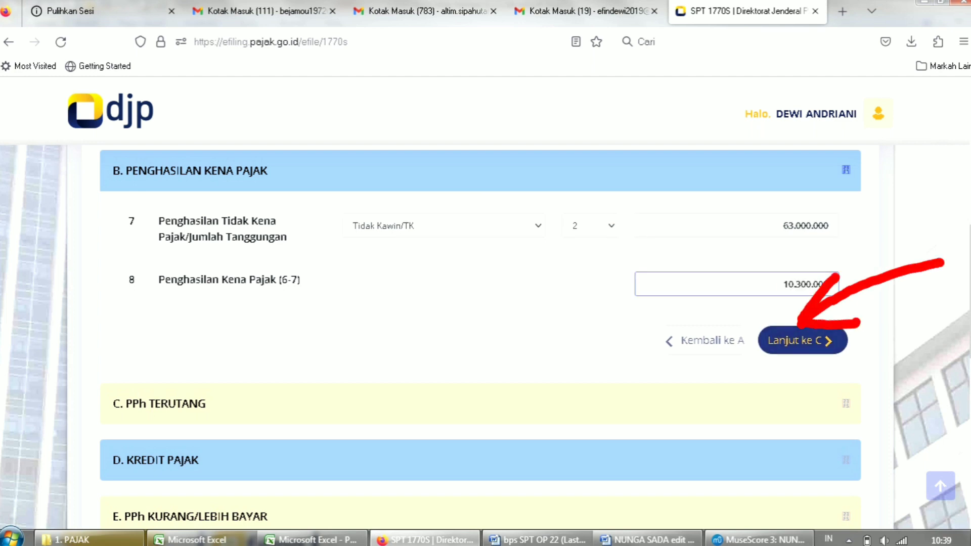
Check section C rows 9–11 (515.000, 0, 515.000), then continue to section D.
{"action": "left_click_drag", "start_coordinate": [970, 287], "coordinate": [969, 298]}
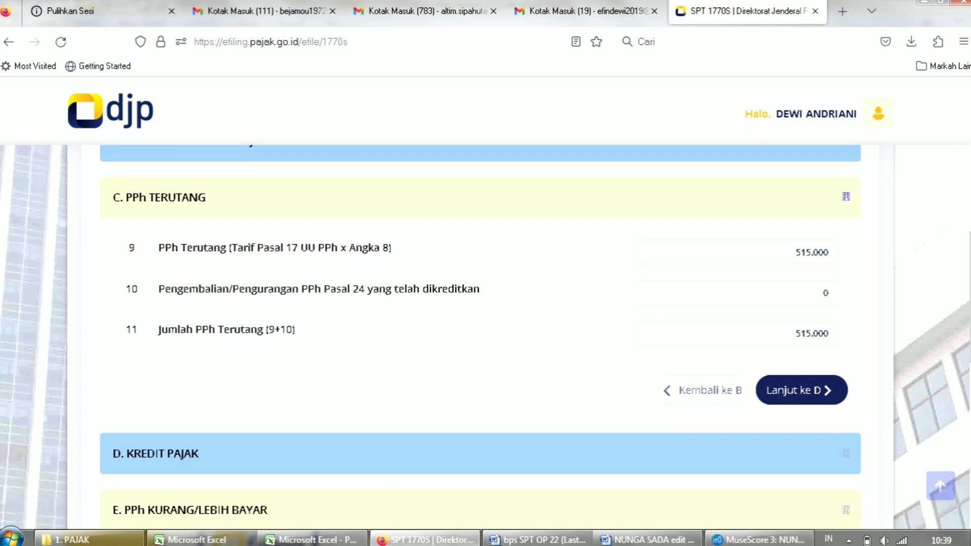
{"action": "mouse_move", "coordinate": [970, 298]}
{"action": "left_mouse_down"}
{"action": "mouse_move", "coordinate": [970, 245]}
{"action": "mouse_move", "coordinate": [970, 293]}
{"action": "left_mouse_up"}
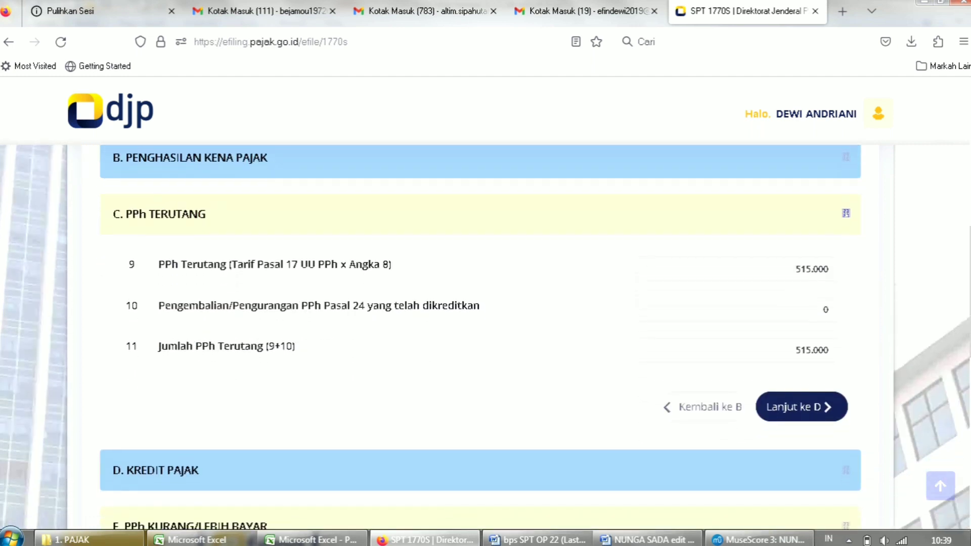
{"action": "double_click", "coordinate": [812, 269]}
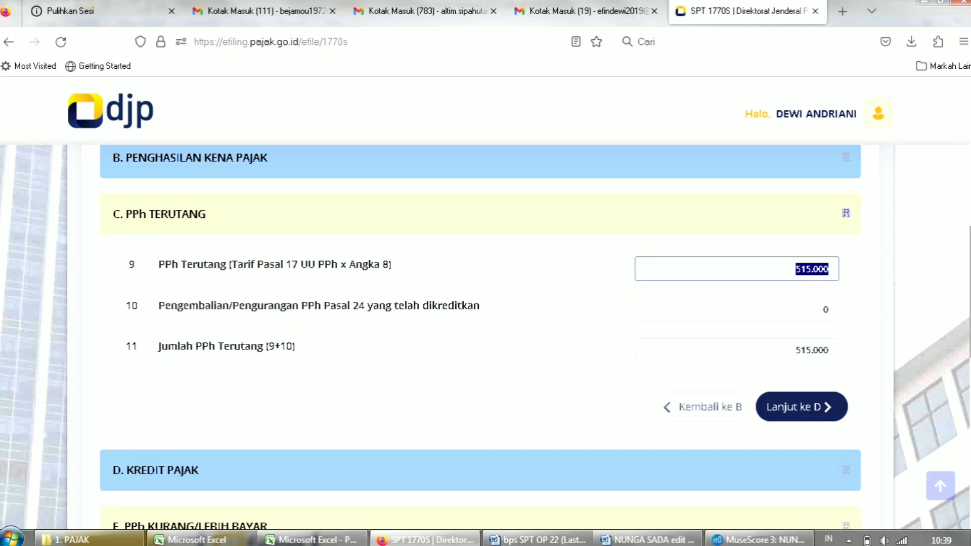
{"action": "left_click_drag", "start_coordinate": [969, 292], "coordinate": [970, 304]}
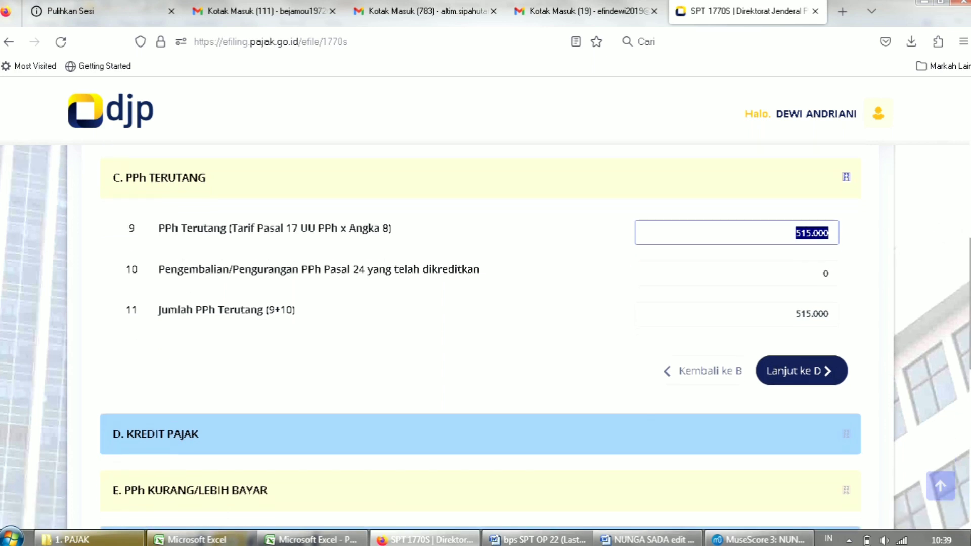
{"action": "scroll", "coordinate": [481, 337], "scroll_direction": "down", "scroll_amount": 1}
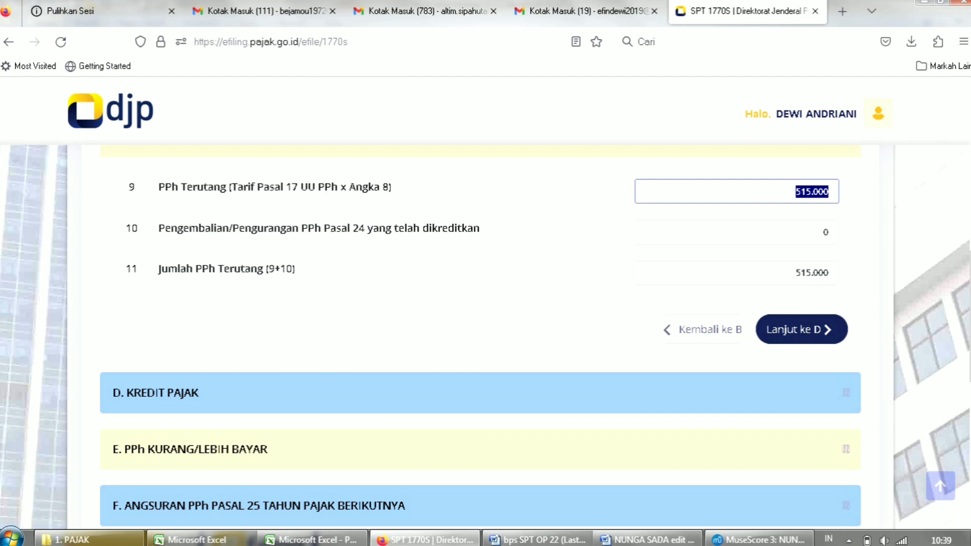
{"action": "left_click", "coordinate": [823, 232]}
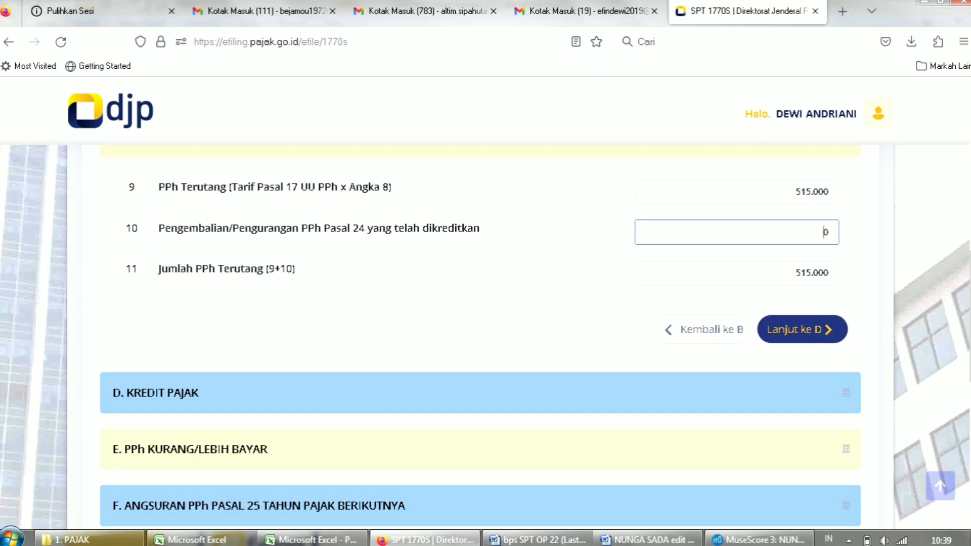
{"action": "left_click", "coordinate": [809, 192]}
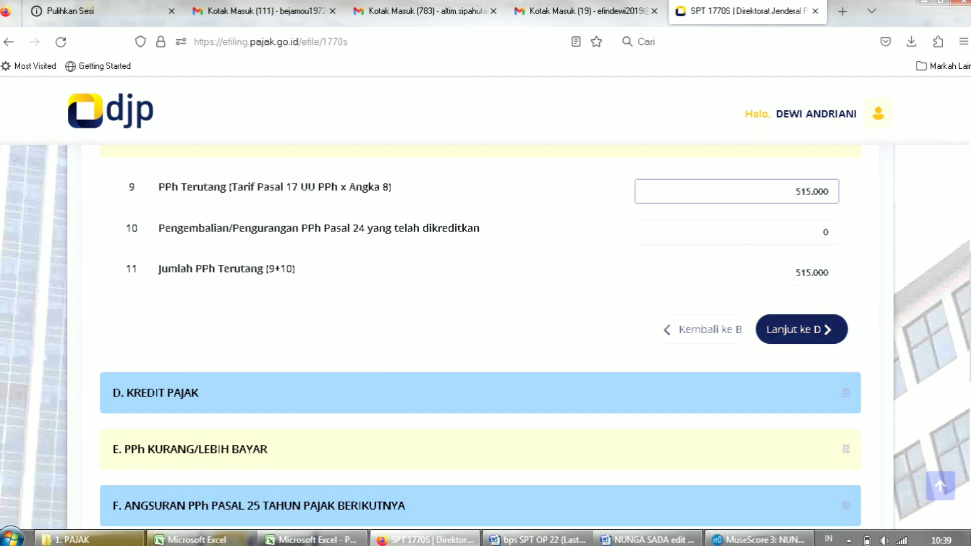
{"action": "key", "text": "ctrl+a"}
{"action": "left_click", "coordinate": [812, 192]}
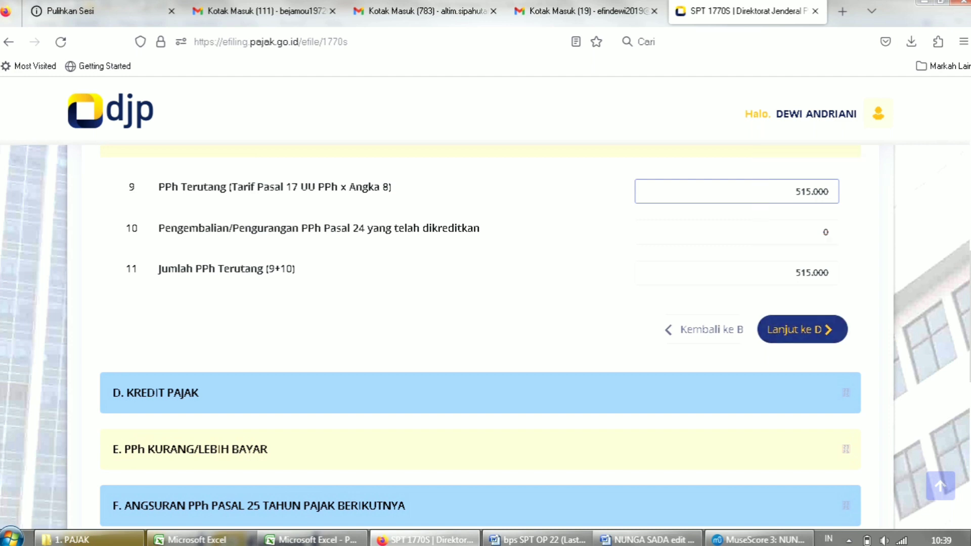
{"action": "left_click", "coordinate": [801, 329]}
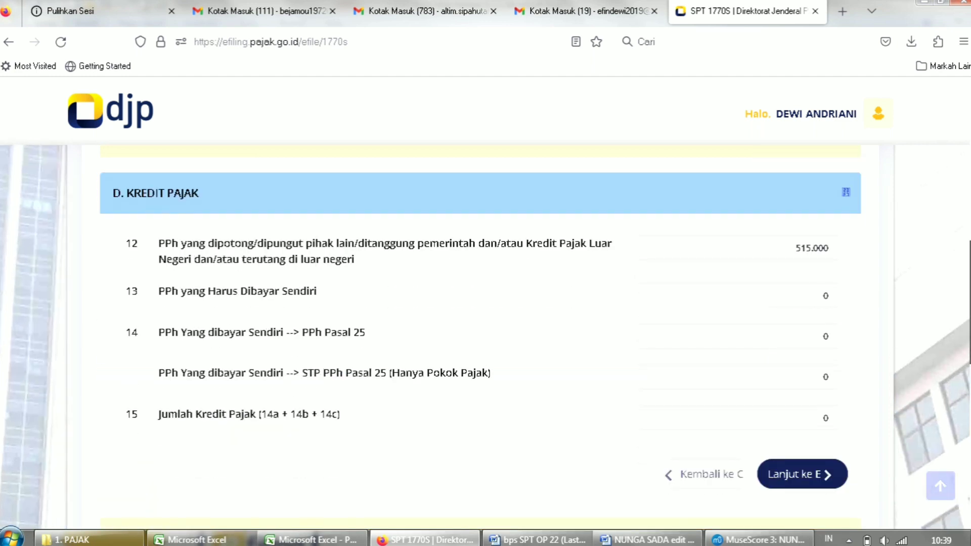
Verify section D row 12 credits 515.000 and row 13 is 0.
{"action": "left_click_drag", "start_coordinate": [970, 302], "coordinate": [970, 294]}
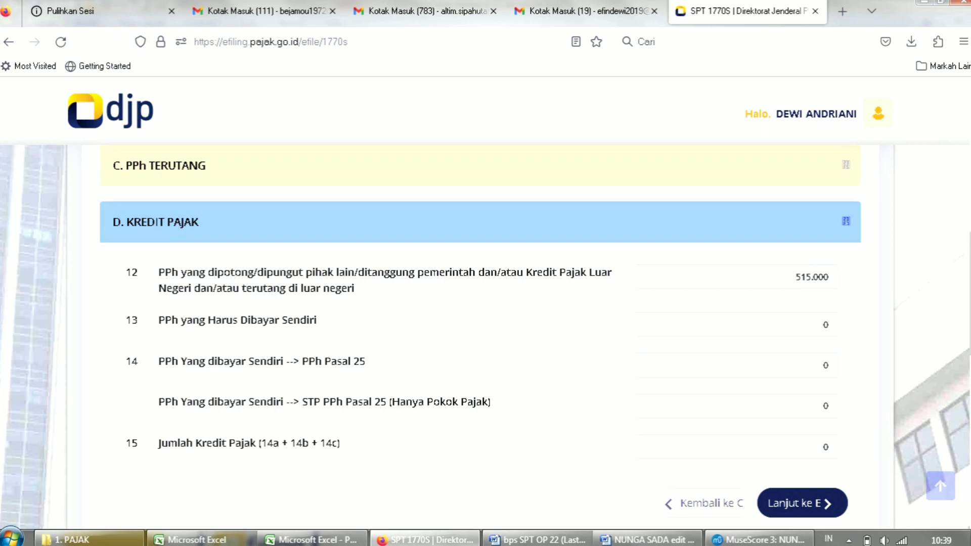
{"action": "double_click", "coordinate": [812, 277]}
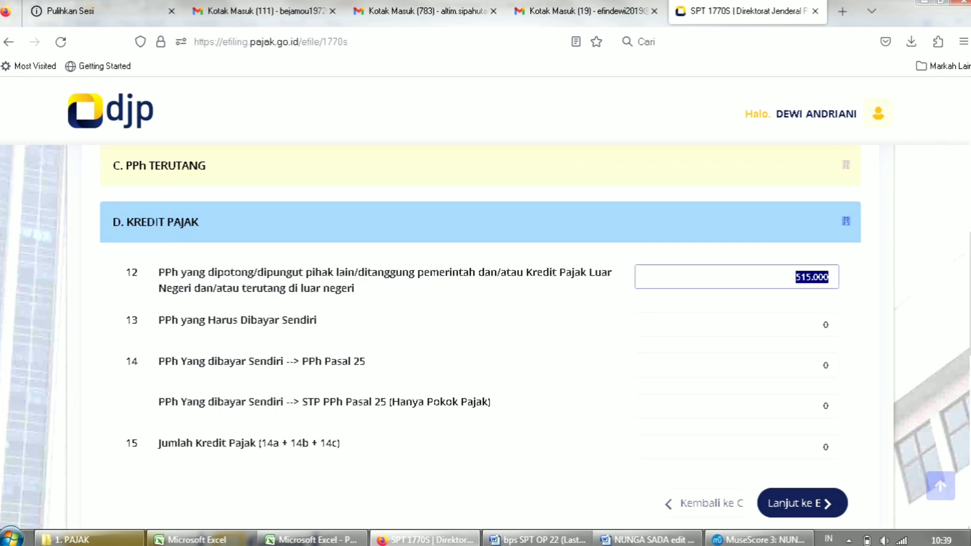
{"action": "left_click", "coordinate": [812, 277]}
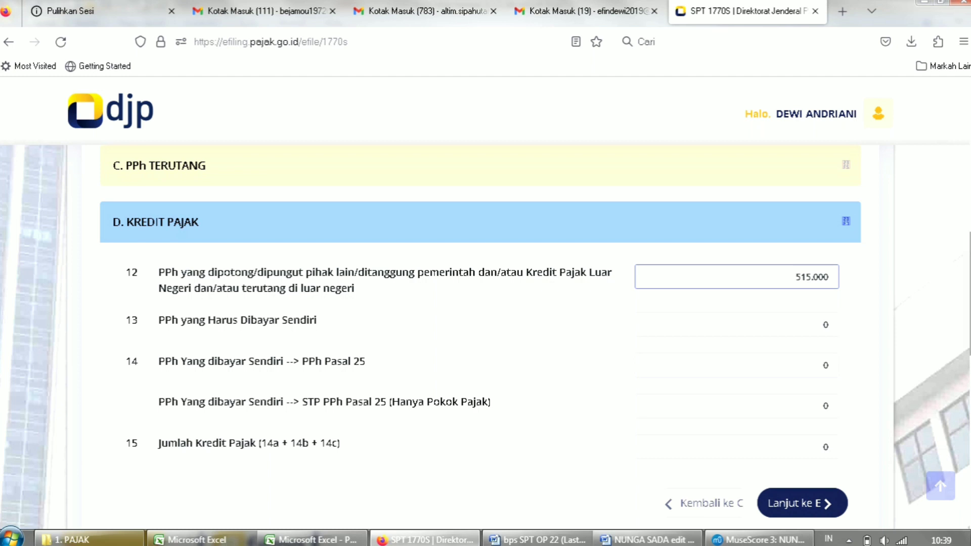
{"action": "key", "text": "ctrl+a"}
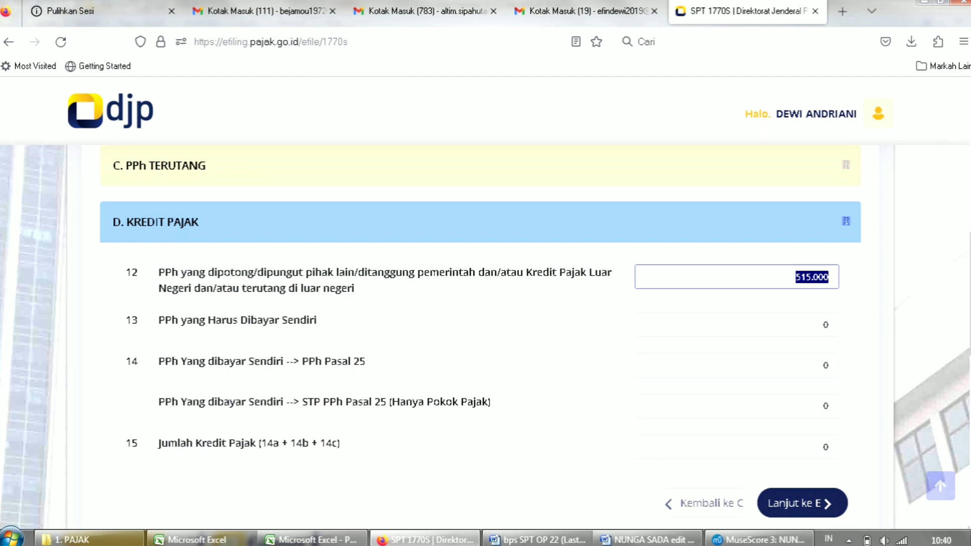
{"action": "scroll", "coordinate": [485, 336], "scroll_direction": "down", "scroll_amount": 2}
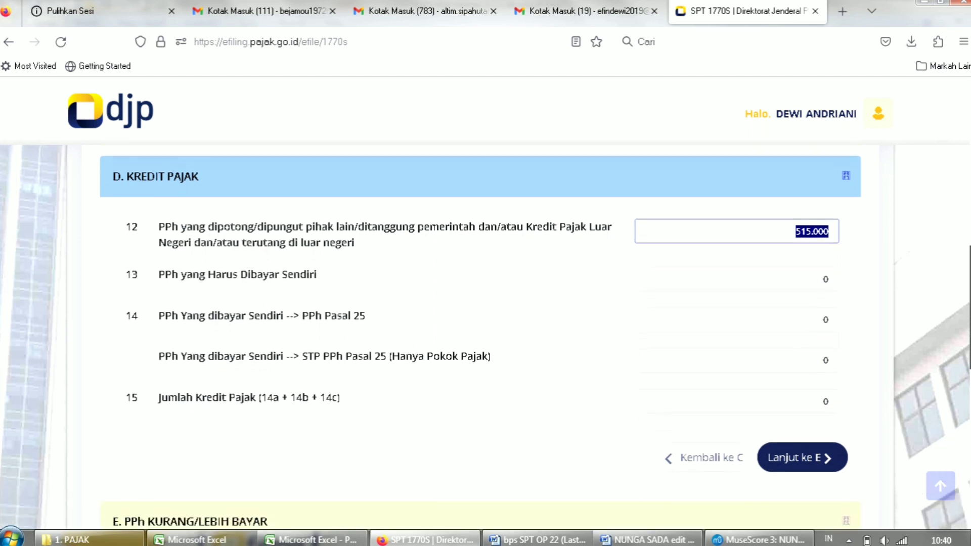
{"action": "left_click", "coordinate": [737, 279]}
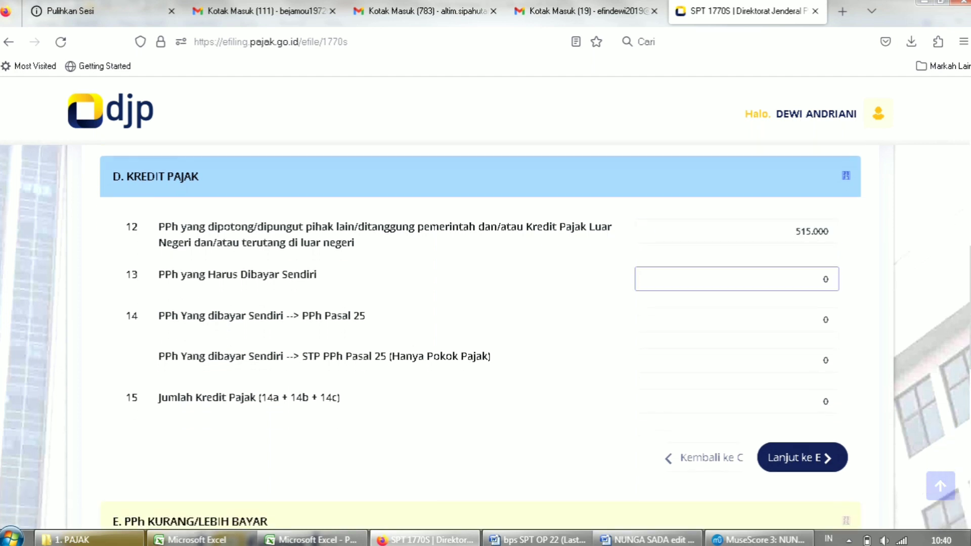
{"action": "key", "text": "ctrl+a"}
{"action": "scroll", "coordinate": [484, 337], "scroll_direction": "up", "scroll_amount": 4}
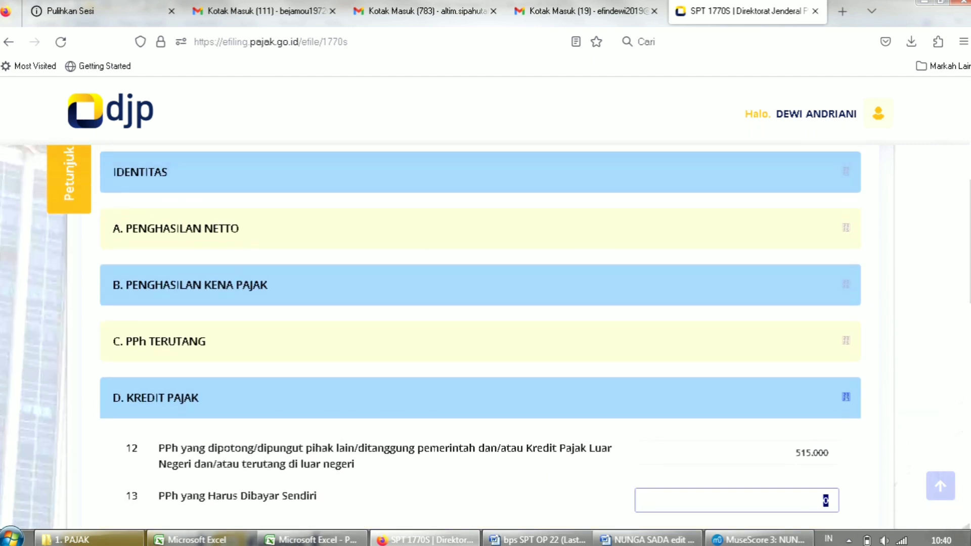
Recheck section C, confirm row 14 PPh Pasal 25 is 0, and continue to section E.
{"action": "left_click", "coordinate": [159, 341]}
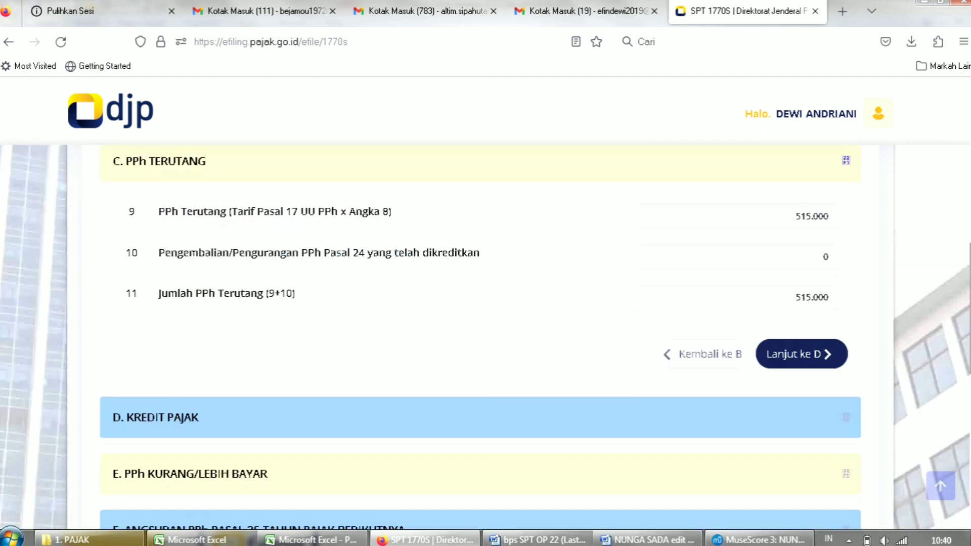
{"action": "scroll", "coordinate": [480, 337], "scroll_direction": "down", "scroll_amount": 3}
{"action": "left_click", "coordinate": [156, 235]}
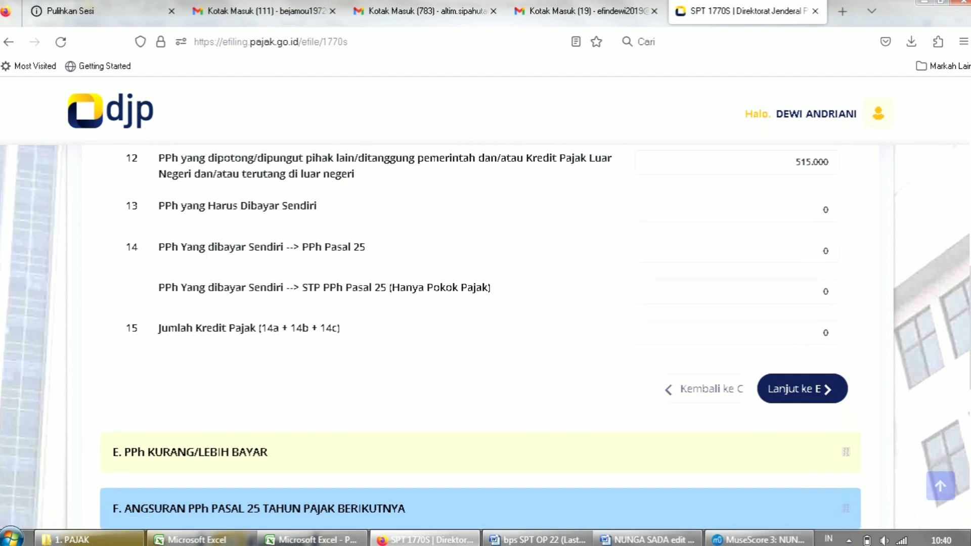
{"action": "left_click_drag", "start_coordinate": [794, 163], "coordinate": [830, 162]}
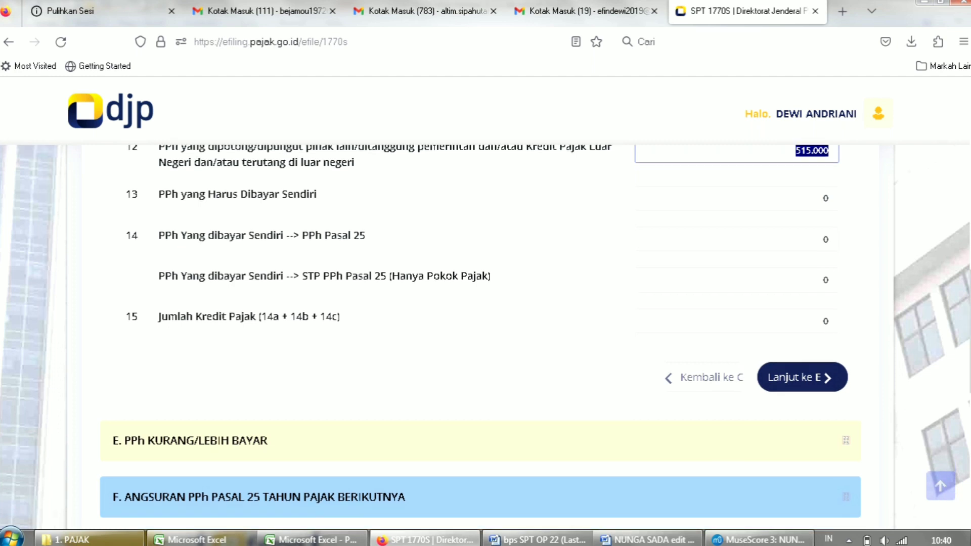
{"action": "left_click", "coordinate": [823, 239]}
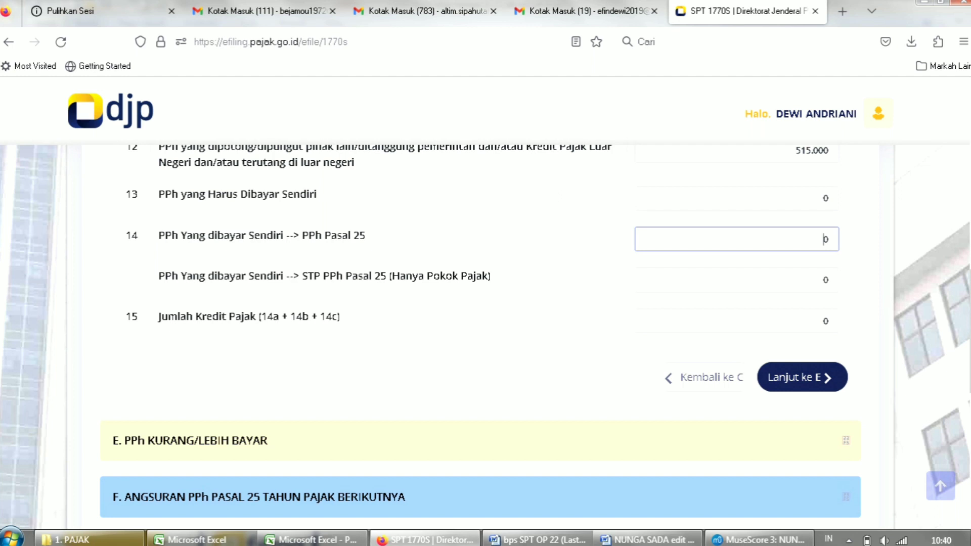
{"action": "double_click", "coordinate": [825, 238]}
{"action": "key", "text": "Tab"}
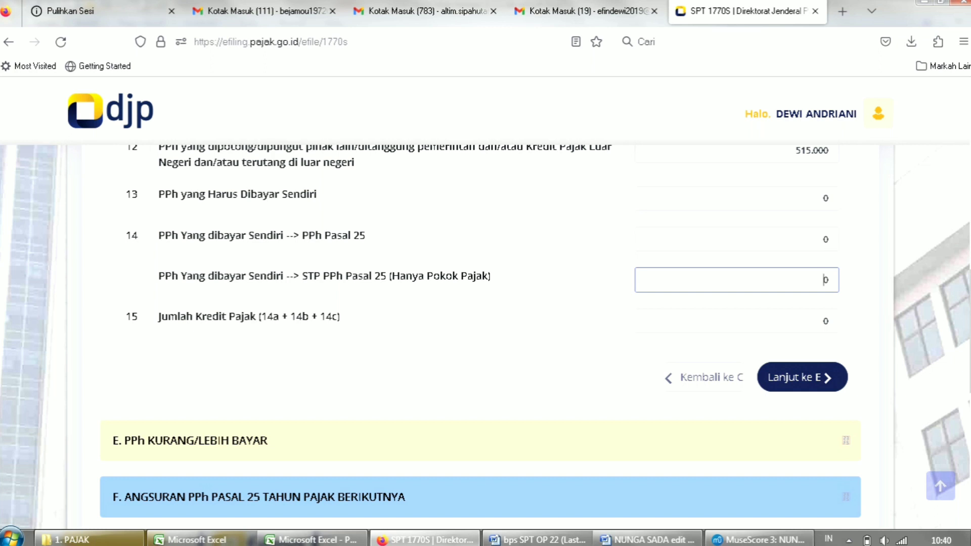
{"action": "left_click", "coordinate": [802, 377]}
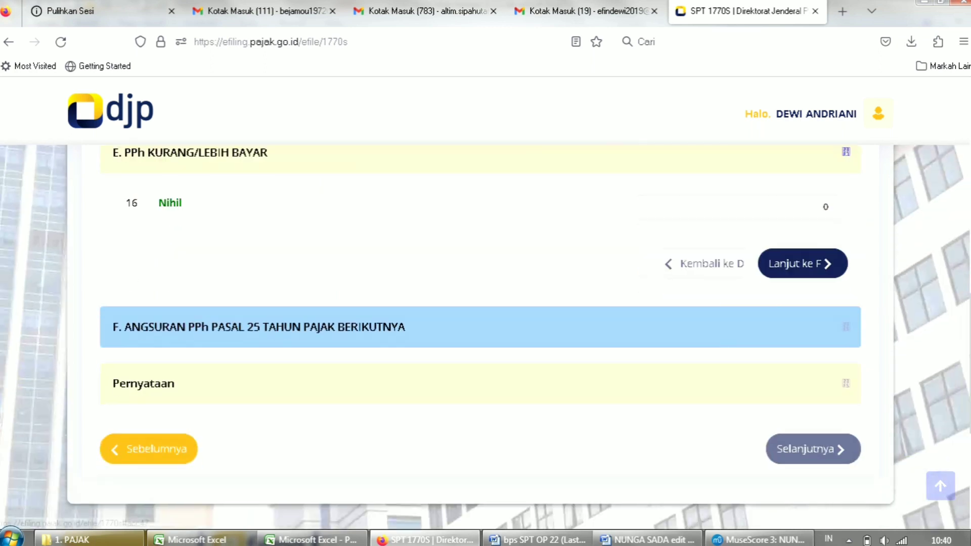
Confirm section E row 16 reads Nihil 0, then open section F.
{"action": "scroll", "coordinate": [481, 336], "scroll_direction": "up", "scroll_amount": 2}
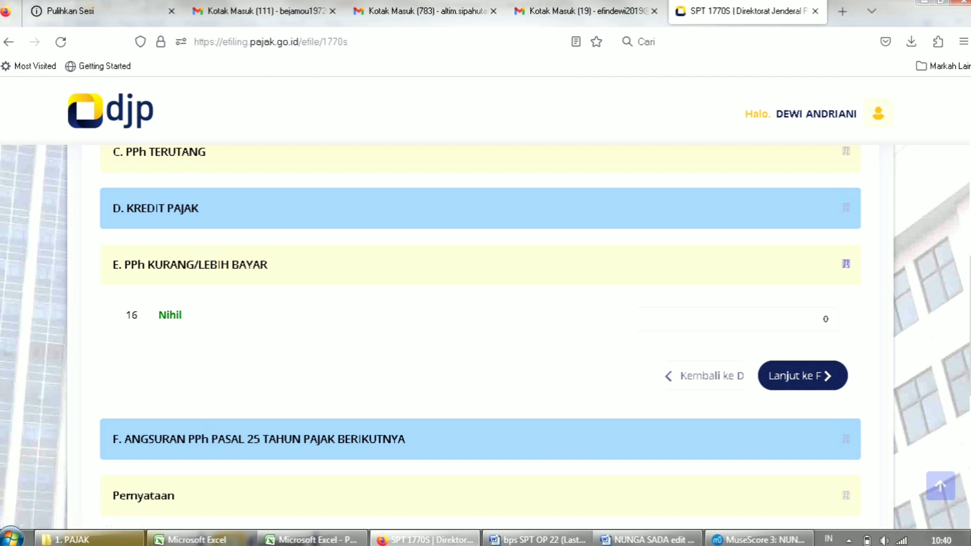
{"action": "double_click", "coordinate": [826, 319]}
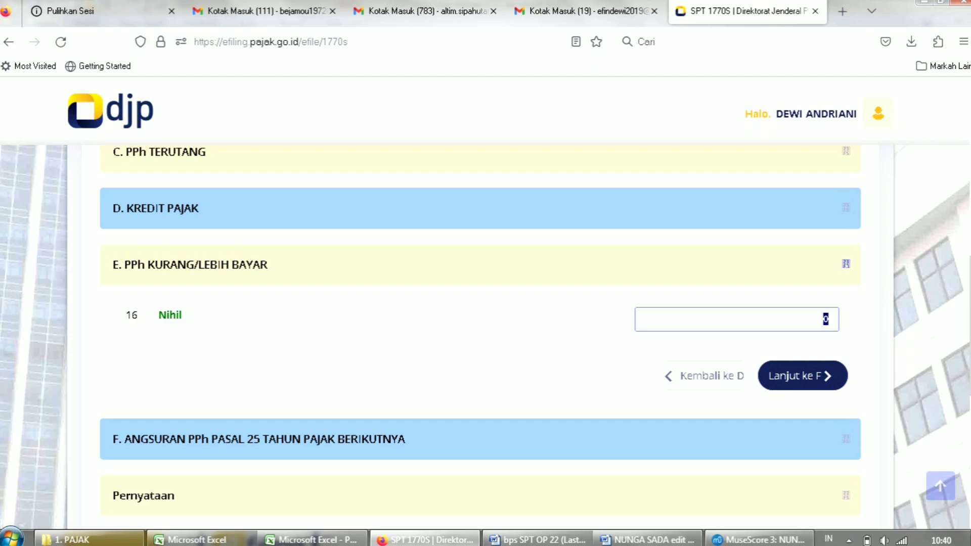
{"action": "left_click", "coordinate": [825, 319]}
{"action": "scroll", "coordinate": [485, 337], "scroll_direction": "down", "scroll_amount": 1}
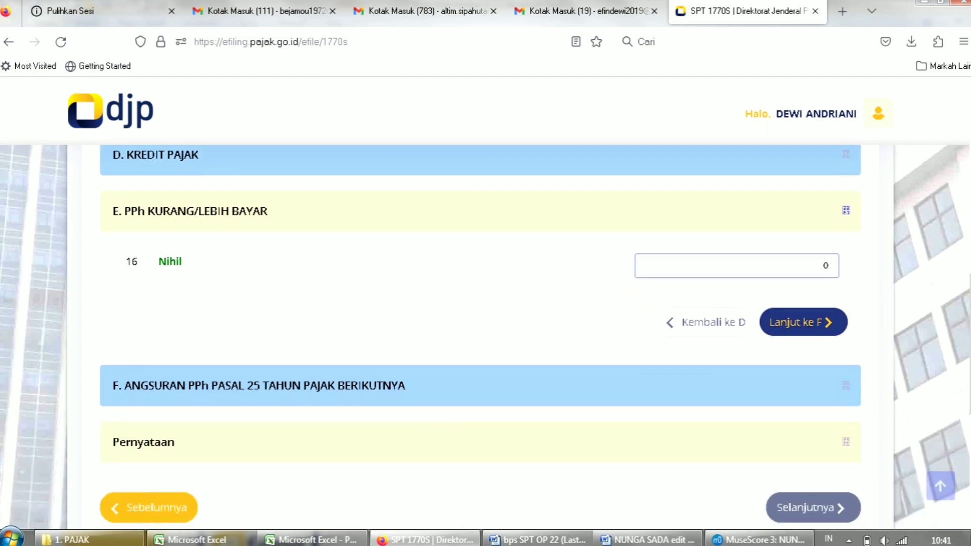
{"action": "left_click", "coordinate": [803, 323]}
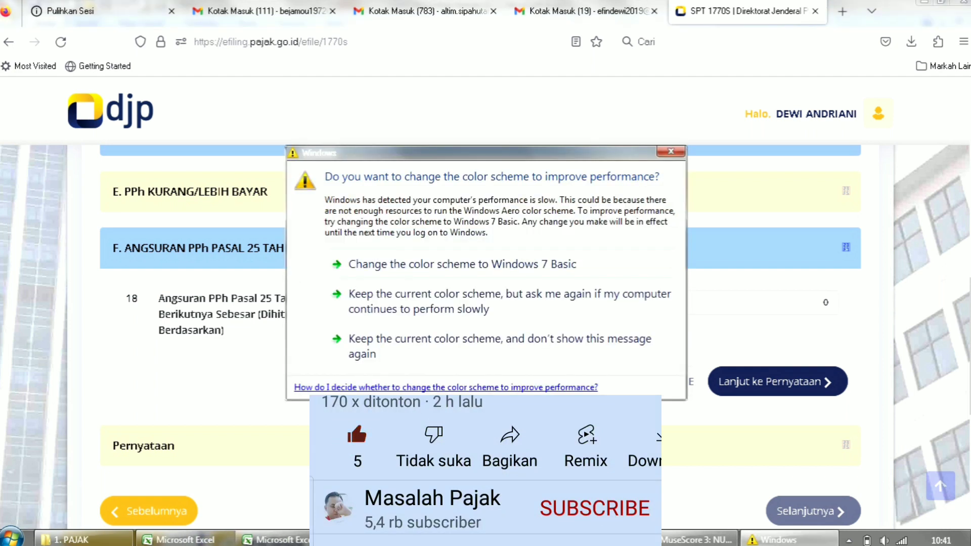
Set item 18's instalment basis back to Pilih.. instead of 1/12 x Jumlah Pada Angka 13, leaving 0.
{"action": "left_click", "coordinate": [671, 151]}
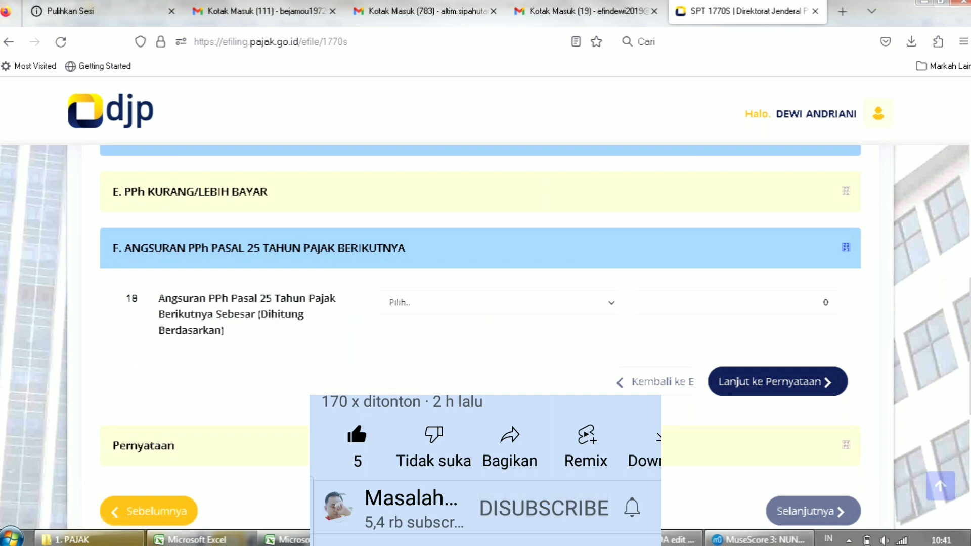
{"action": "left_click", "coordinate": [498, 303]}
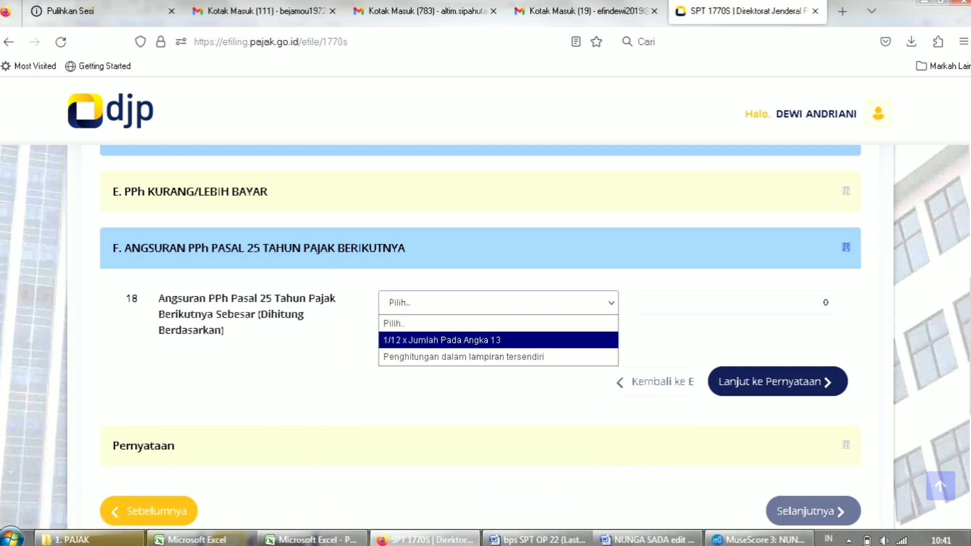
{"action": "left_click", "coordinate": [498, 340]}
{"action": "left_click", "coordinate": [737, 303]}
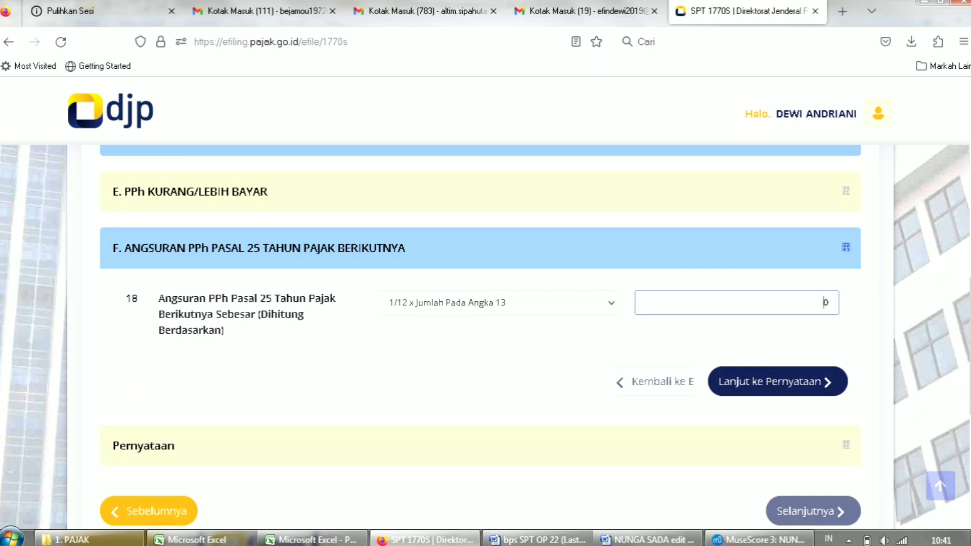
{"action": "left_click", "coordinate": [498, 302]}
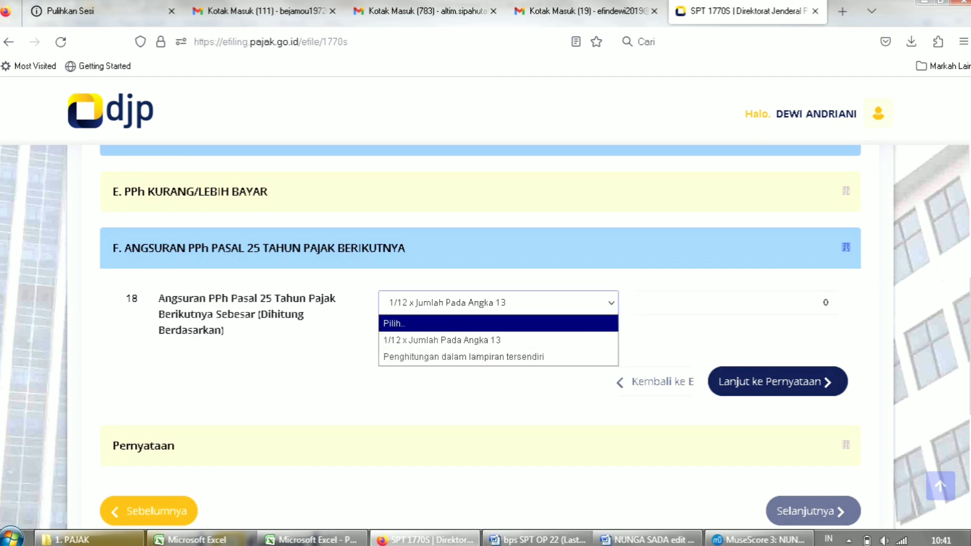
{"action": "left_click", "coordinate": [498, 323]}
{"action": "left_click_drag", "start_coordinate": [969, 347], "coordinate": [969, 350]}
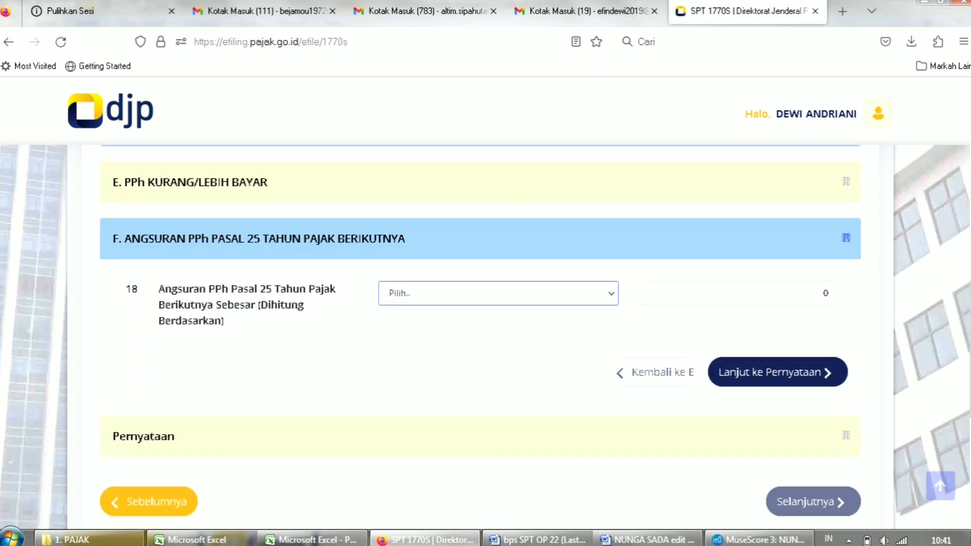
{"action": "left_click_drag", "start_coordinate": [970, 349], "coordinate": [970, 356]}
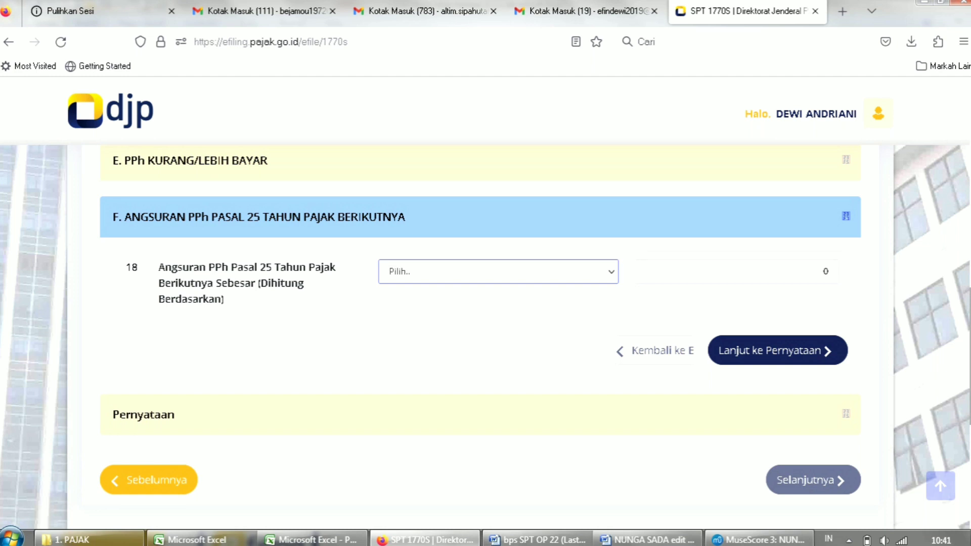
{"action": "scroll", "coordinate": [485, 337], "scroll_direction": "up", "scroll_amount": 1}
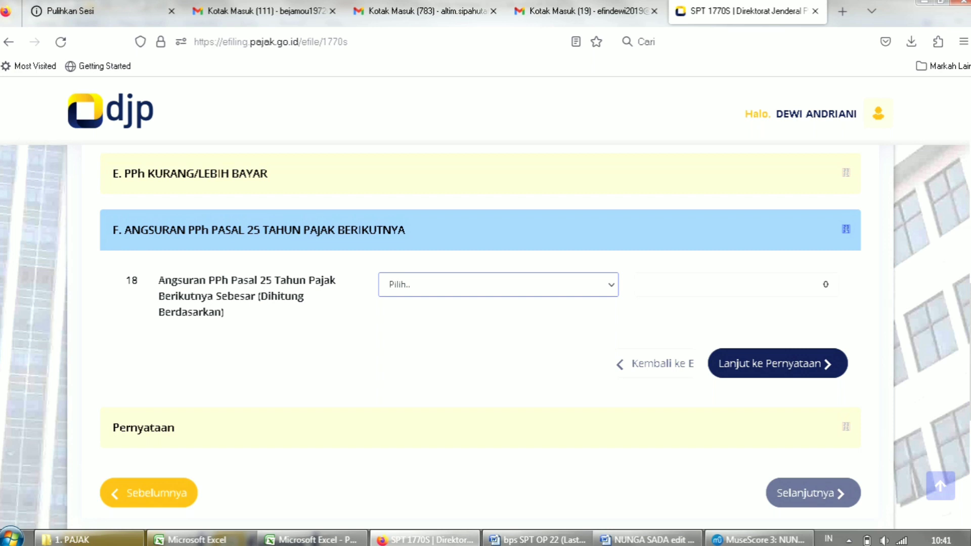
{"action": "scroll", "coordinate": [485, 335], "scroll_direction": "up", "scroll_amount": 2}
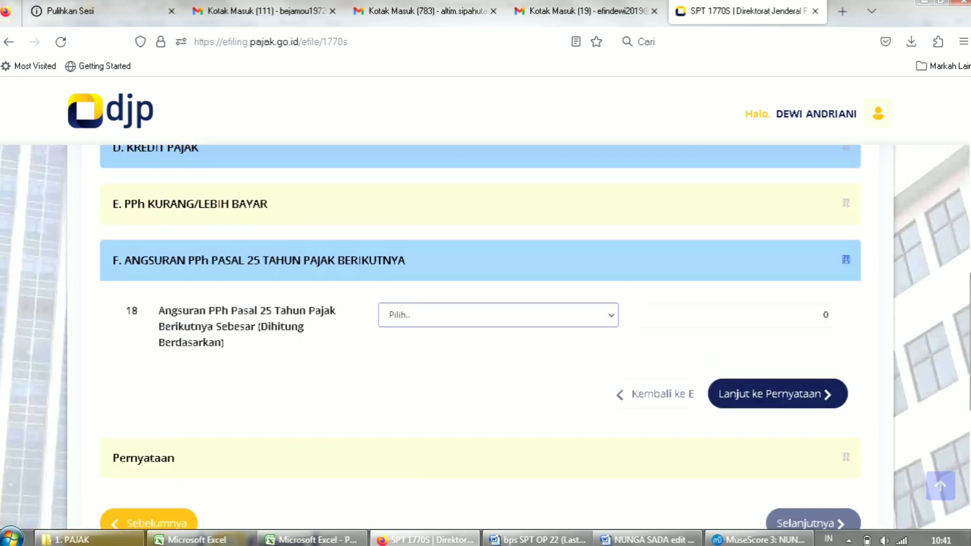
{"action": "scroll", "coordinate": [486, 335], "scroll_direction": "up", "scroll_amount": 1}
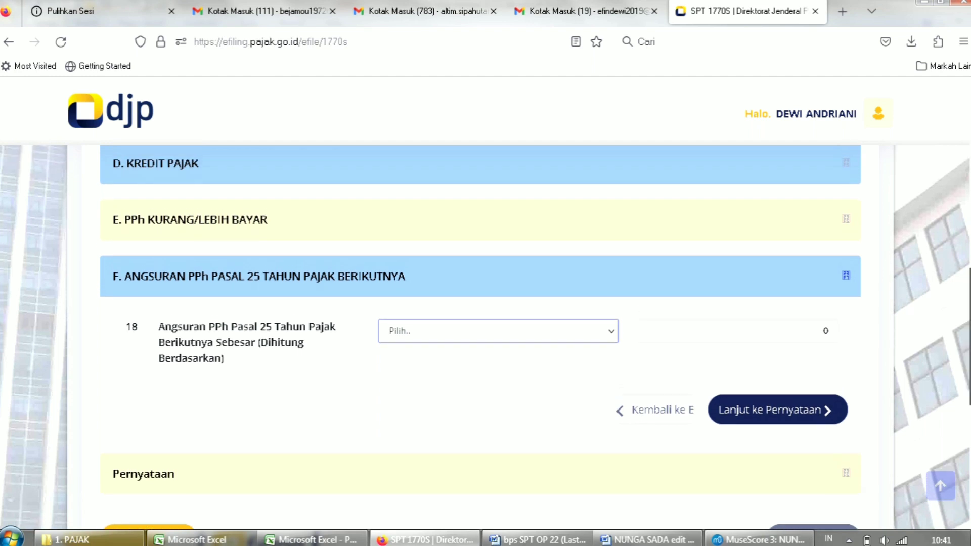
{"action": "scroll", "coordinate": [486, 335], "scroll_direction": "down", "scroll_amount": 1}
{"action": "scroll", "coordinate": [486, 335], "scroll_direction": "down", "scroll_amount": 3}
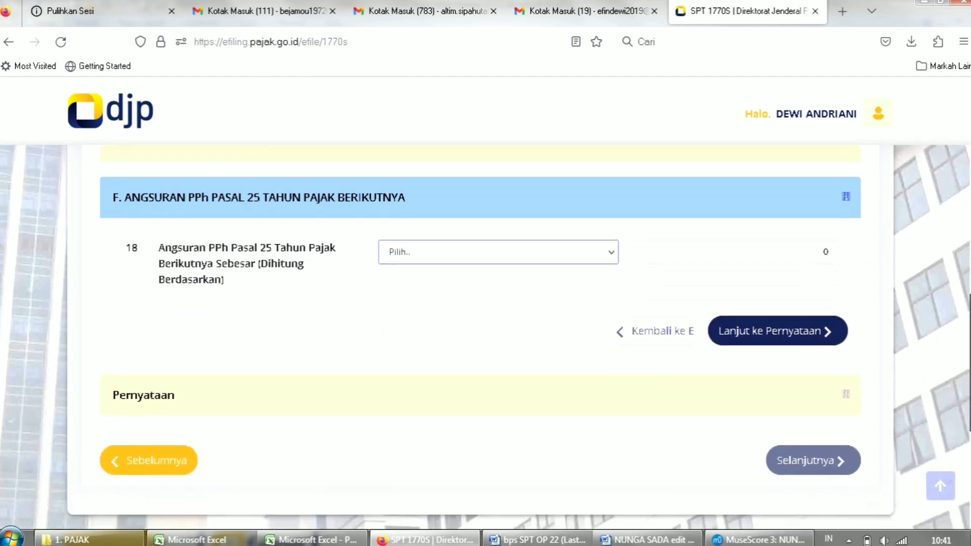
Agree to the Pernyataan and review the Kirim summary showing the 2022 1770S as Nihil, Lengkap.
{"action": "left_click", "coordinate": [777, 303]}
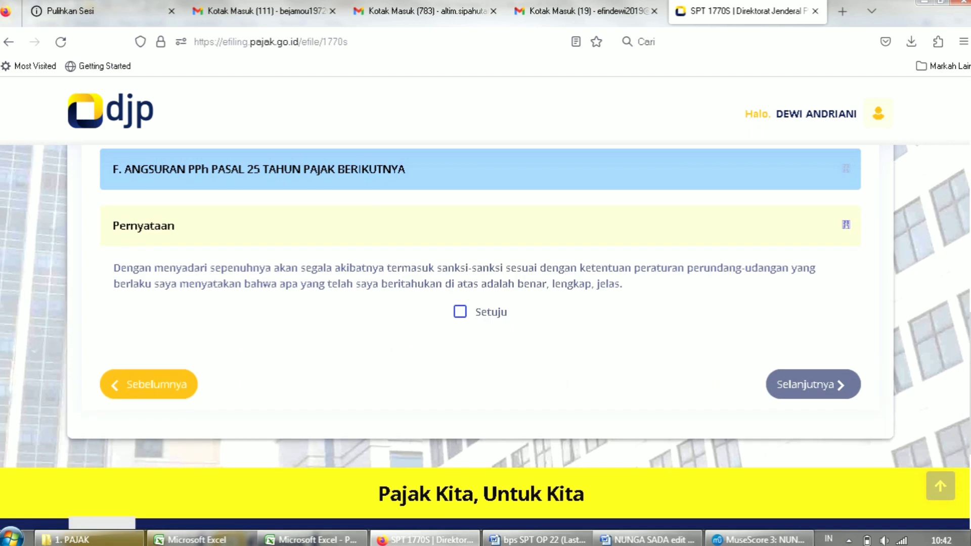
{"action": "left_click", "coordinate": [461, 311]}
{"action": "left_click", "coordinate": [809, 384]}
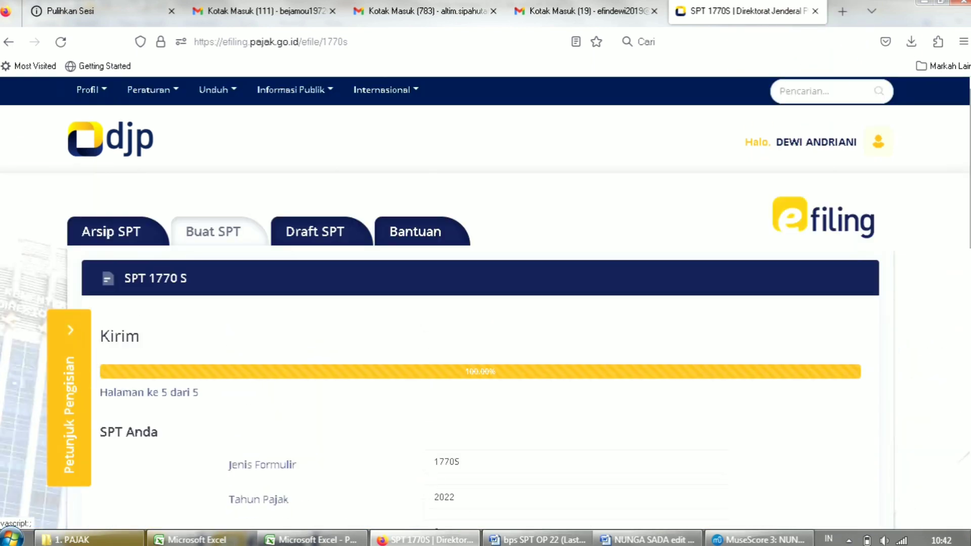
{"action": "scroll", "coordinate": [486, 304], "scroll_direction": "down", "scroll_amount": 4}
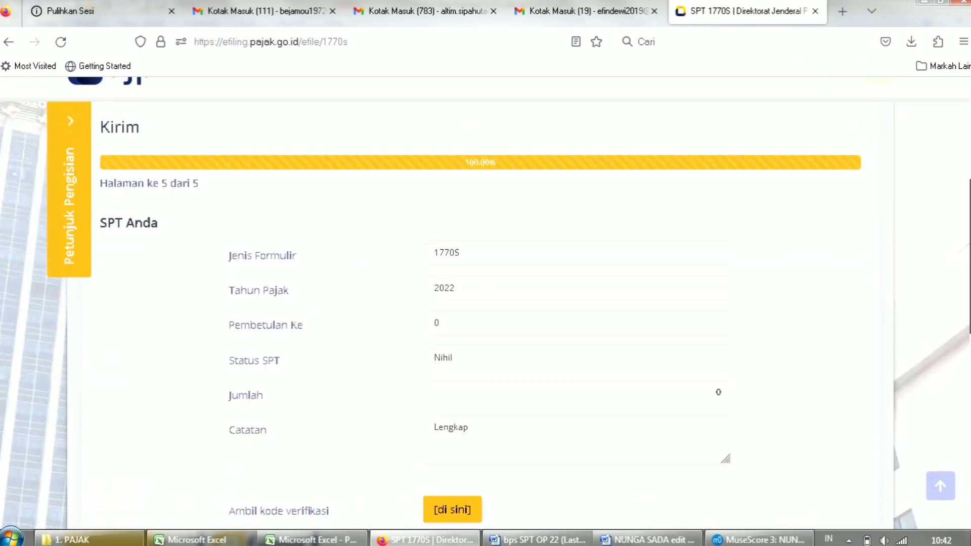
{"action": "scroll", "coordinate": [485, 303], "scroll_direction": "down", "scroll_amount": 2}
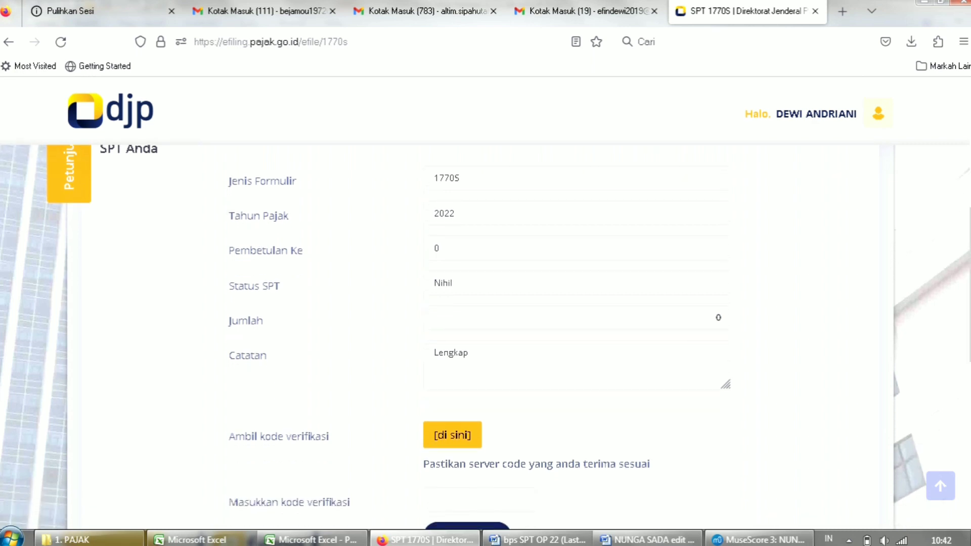
{"action": "double_click", "coordinate": [443, 283]}
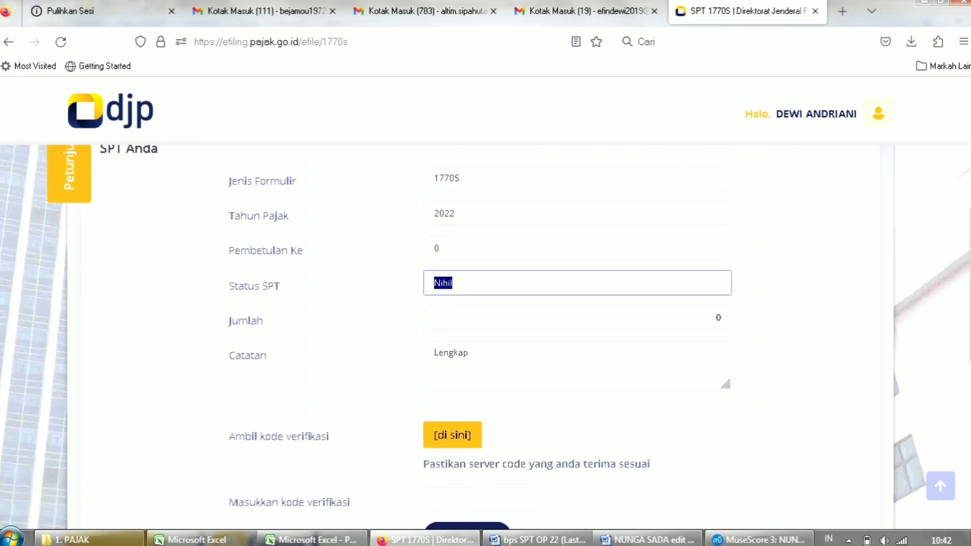
{"action": "scroll", "coordinate": [485, 304], "scroll_direction": "down", "scroll_amount": 2}
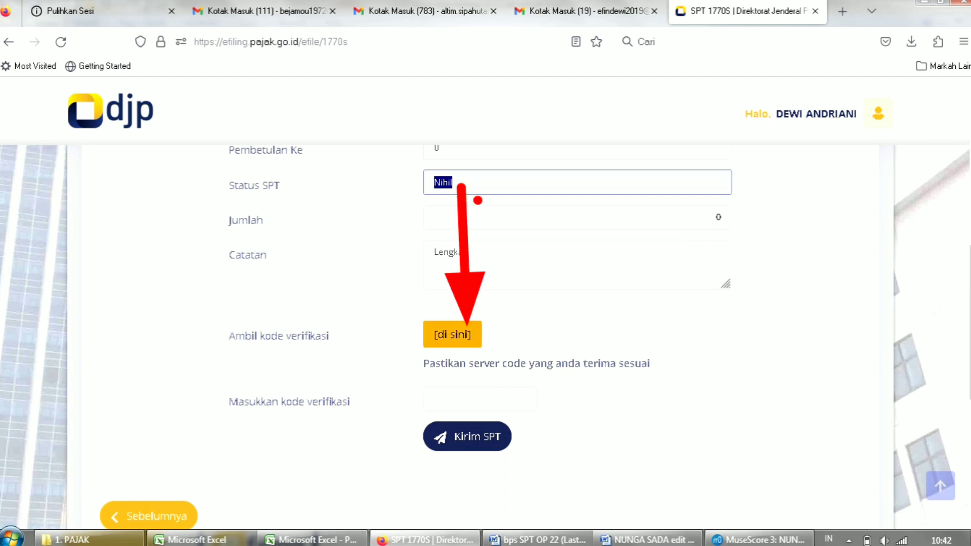
Have the e-Filing verification code sent by e-mail, then switch to the Gmail inbox.
{"action": "left_click", "coordinate": [452, 335]}
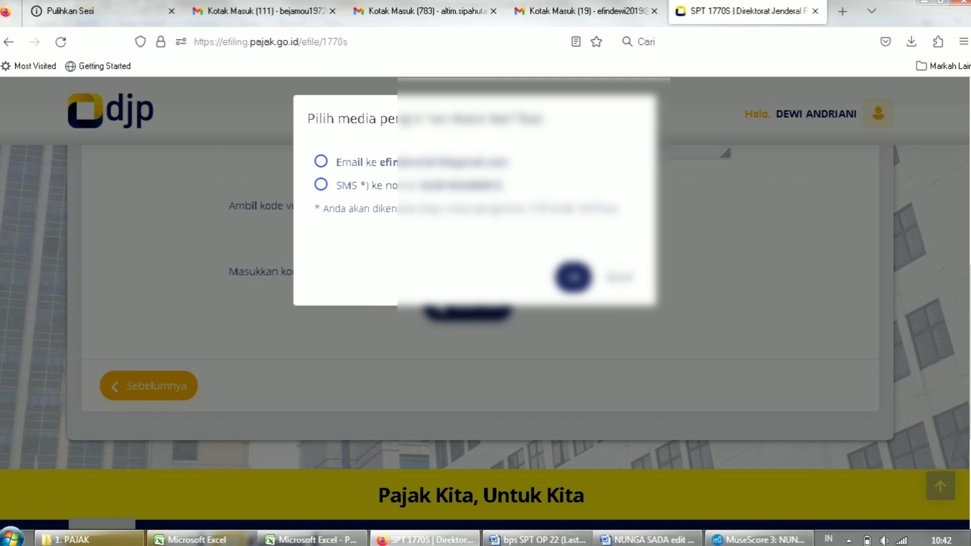
{"action": "left_click", "coordinate": [321, 161]}
{"action": "left_click", "coordinate": [574, 277]}
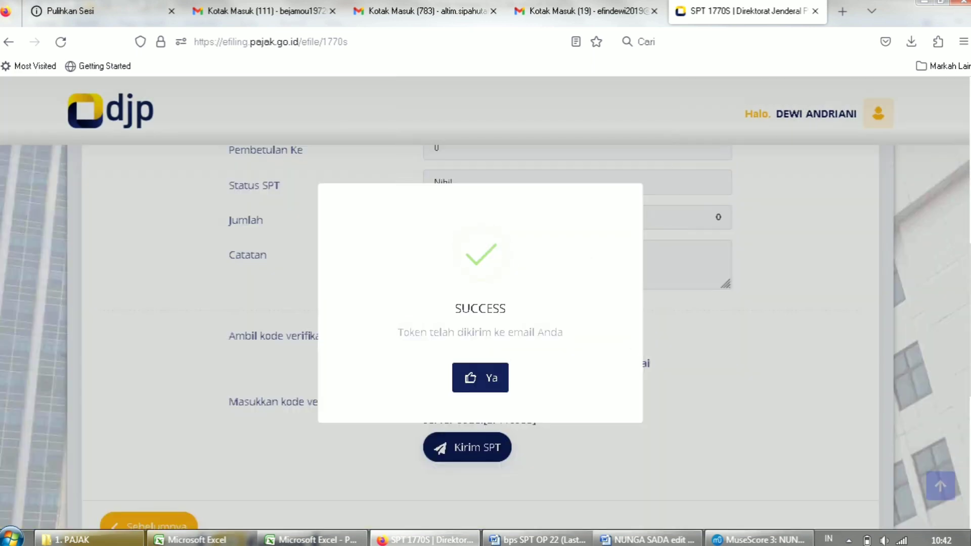
{"action": "left_click", "coordinate": [479, 378]}
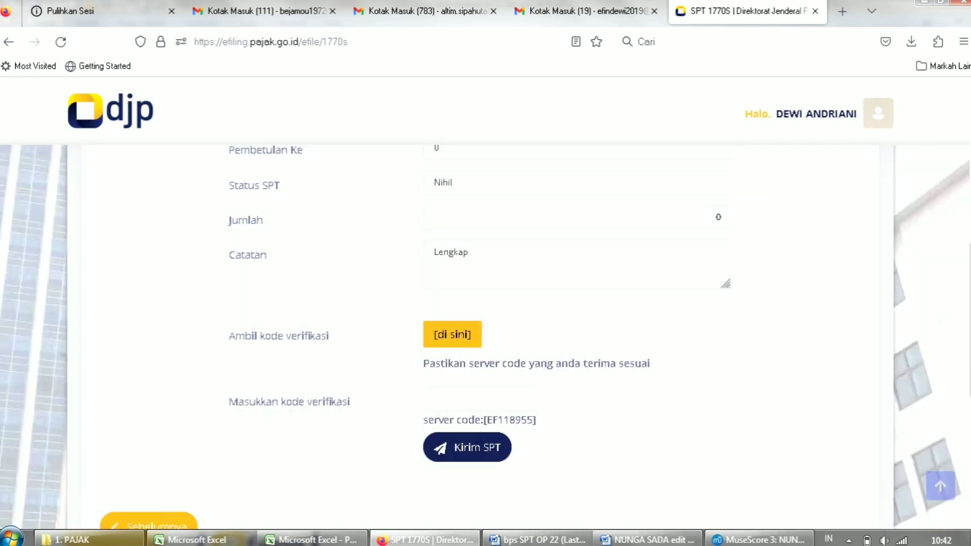
{"action": "left_click", "coordinate": [581, 11]}
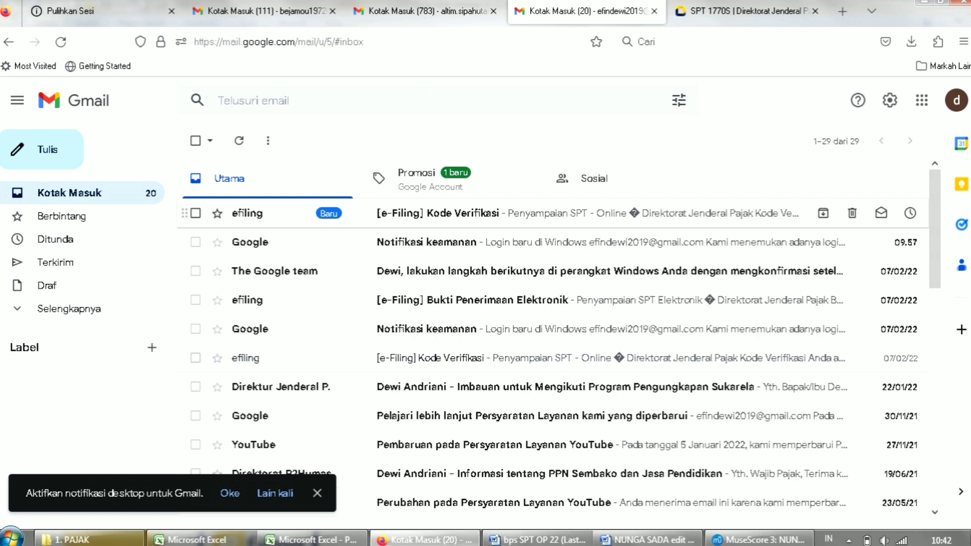
Open the '[e-Filing] Kode Verifikasi' e-mail and copy its verification code.
{"action": "left_click", "coordinate": [438, 213]}
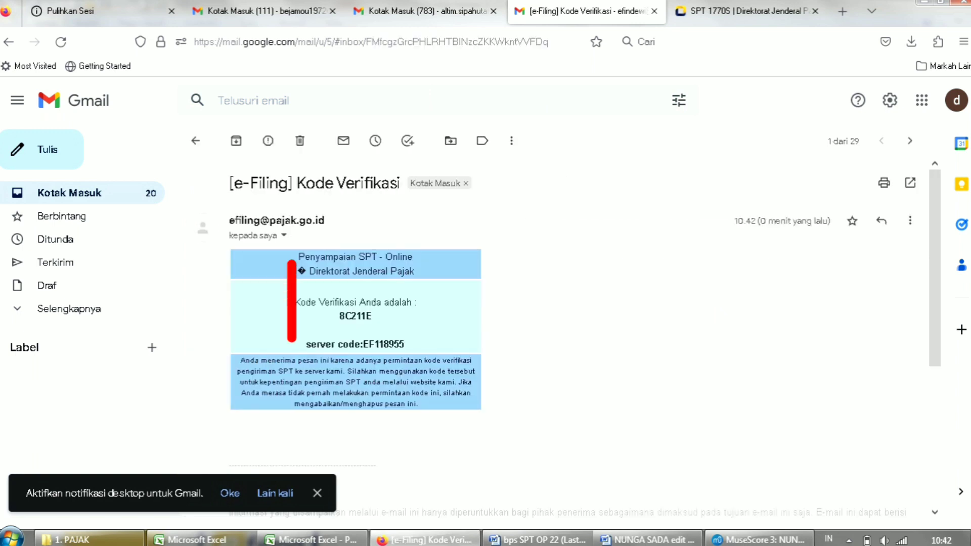
{"action": "double_click", "coordinate": [355, 316]}
{"action": "key", "text": "ctrl+c"}
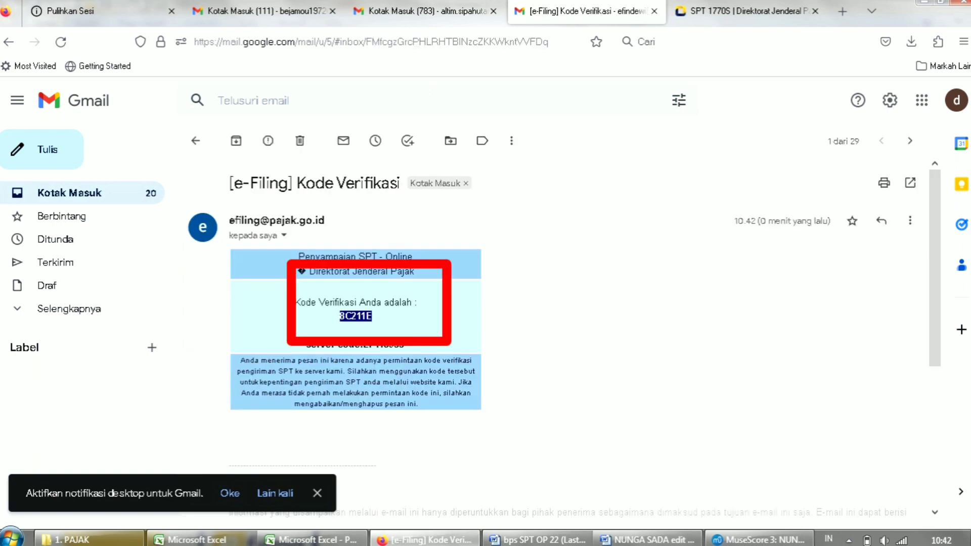
{"action": "key", "text": "alt+Tab"}
{"action": "key", "text": "alt+Tab"}
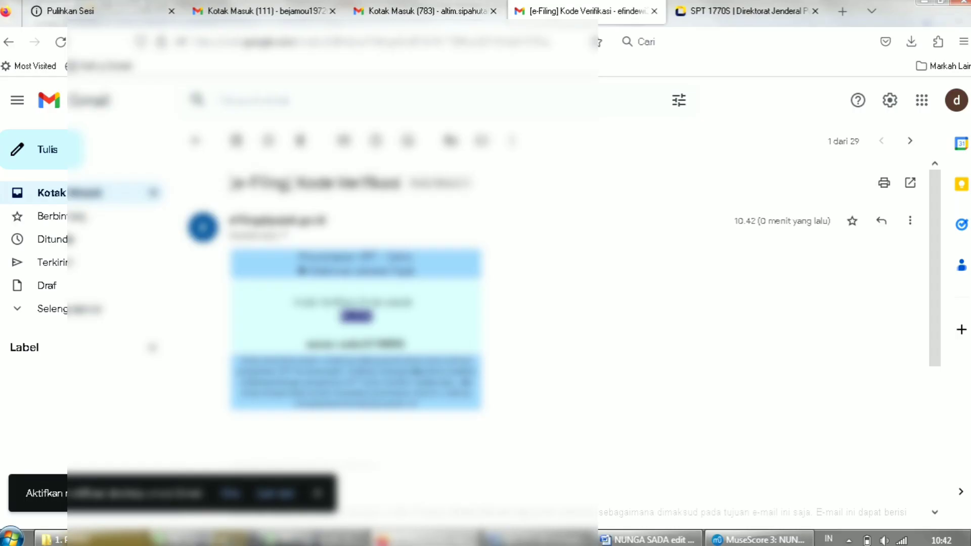
Paste the verification code into the 1770S return, submit it, and answer 'Puas' to the satisfaction prompt.
{"action": "left_click", "coordinate": [746, 11]}
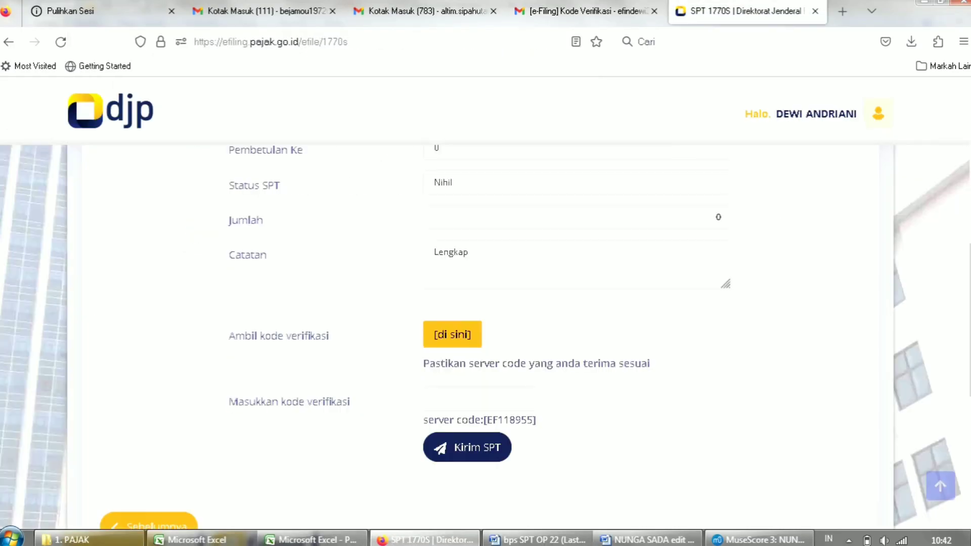
{"action": "left_click", "coordinate": [470, 398]}
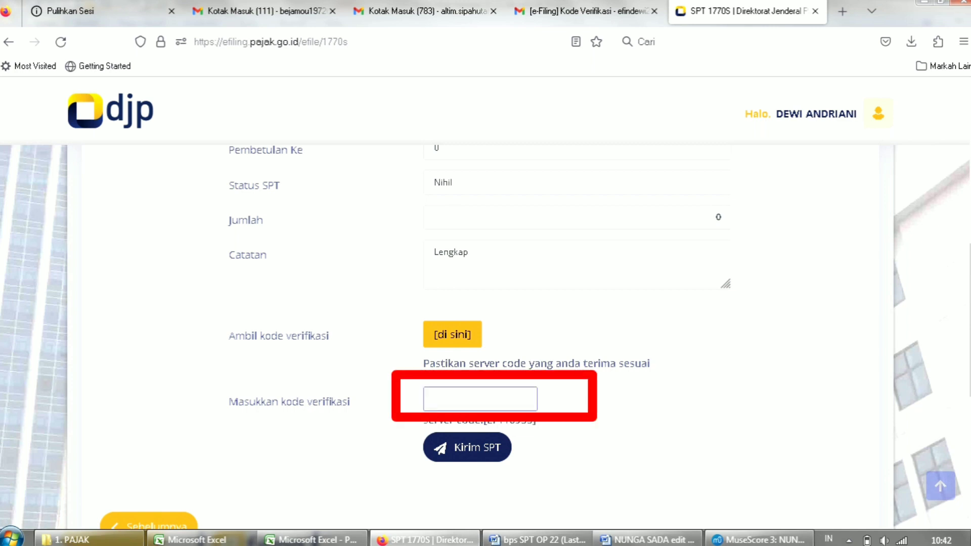
{"action": "key", "text": "ctrl+v"}
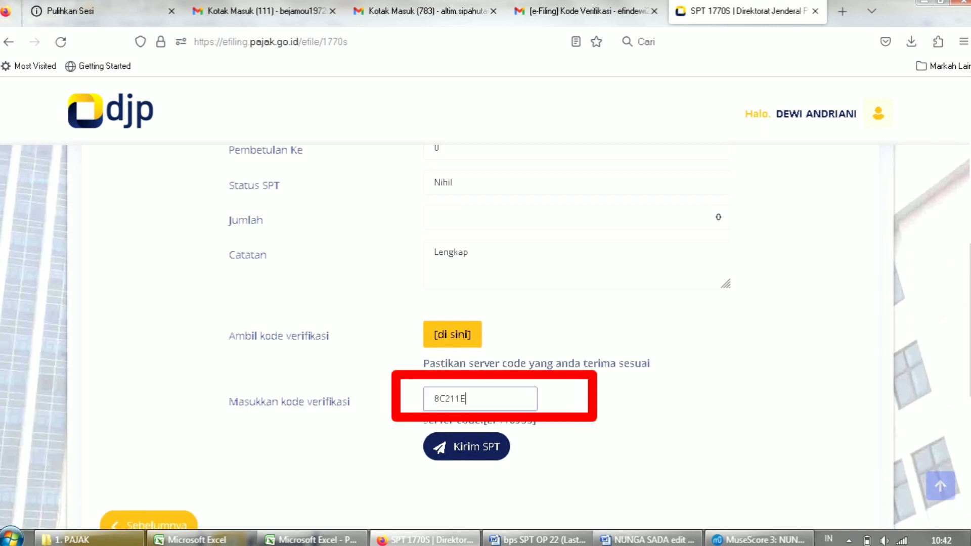
{"action": "left_click", "coordinate": [467, 446]}
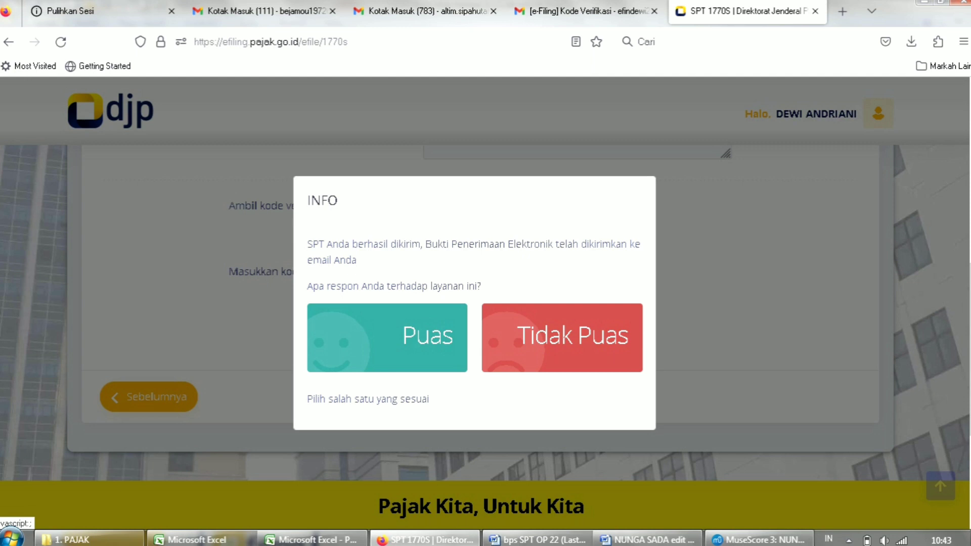
{"action": "left_click", "coordinate": [387, 338]}
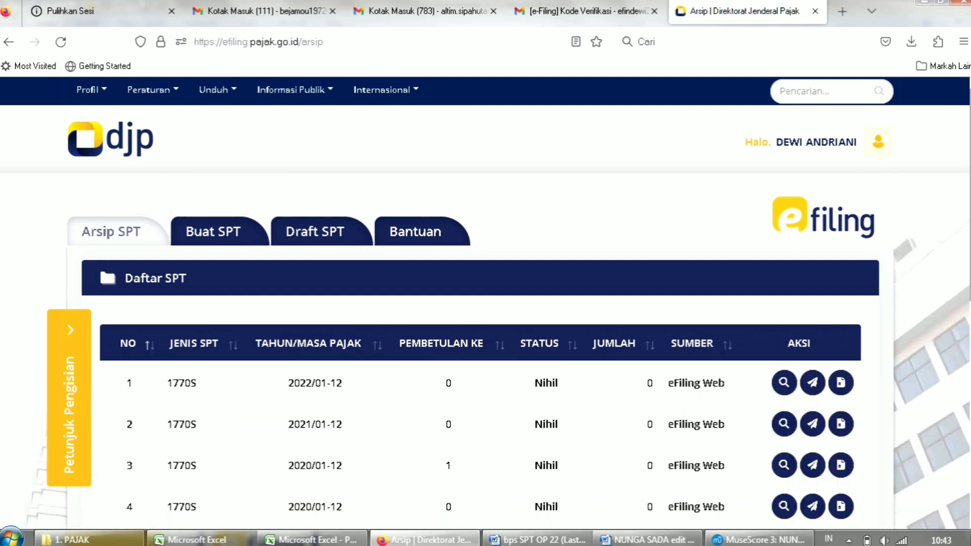
Show the BPE receipt for the first Arsip SPT row (2022 1770S) and select its text.
{"action": "scroll", "coordinate": [485, 303], "scroll_direction": "down", "scroll_amount": 2}
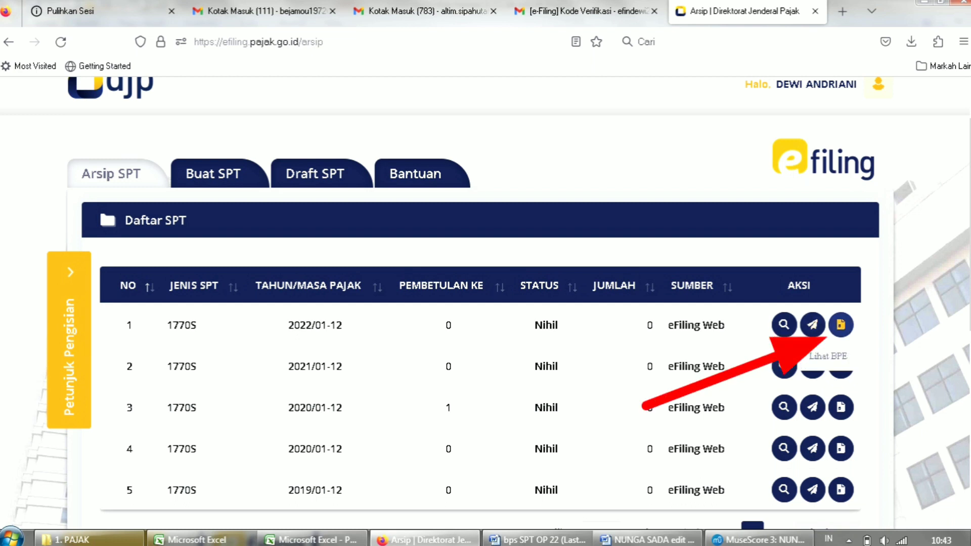
{"action": "left_click", "coordinate": [840, 325]}
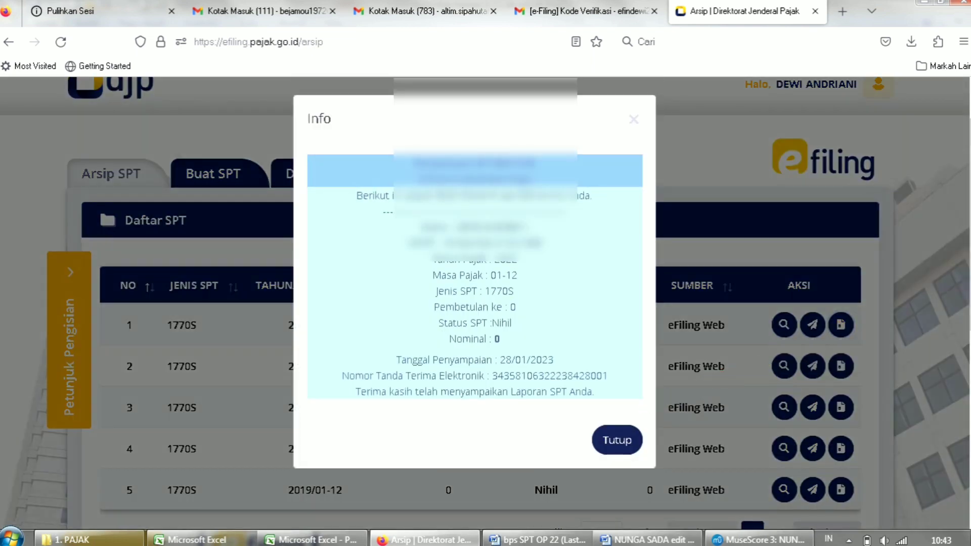
{"action": "left_click_drag", "start_coordinate": [414, 164], "coordinate": [595, 392]}
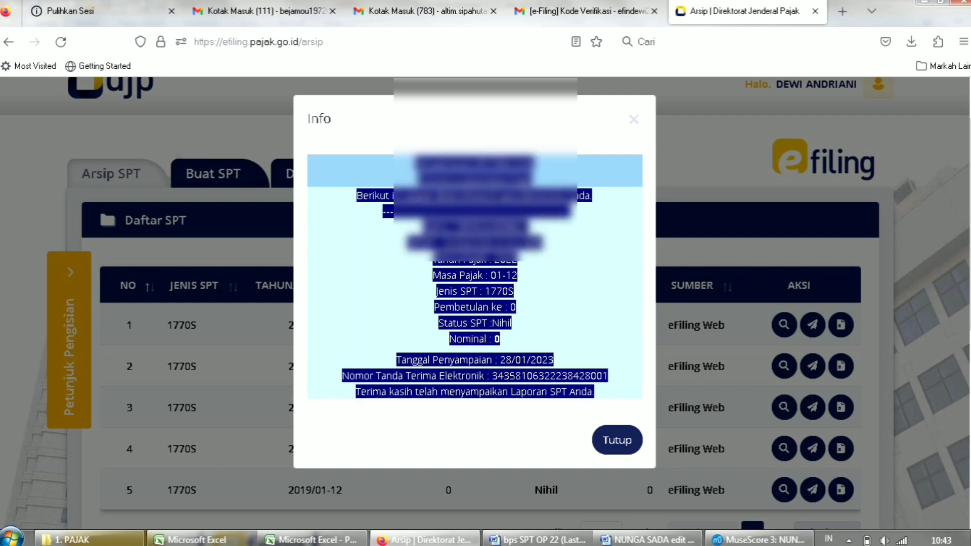